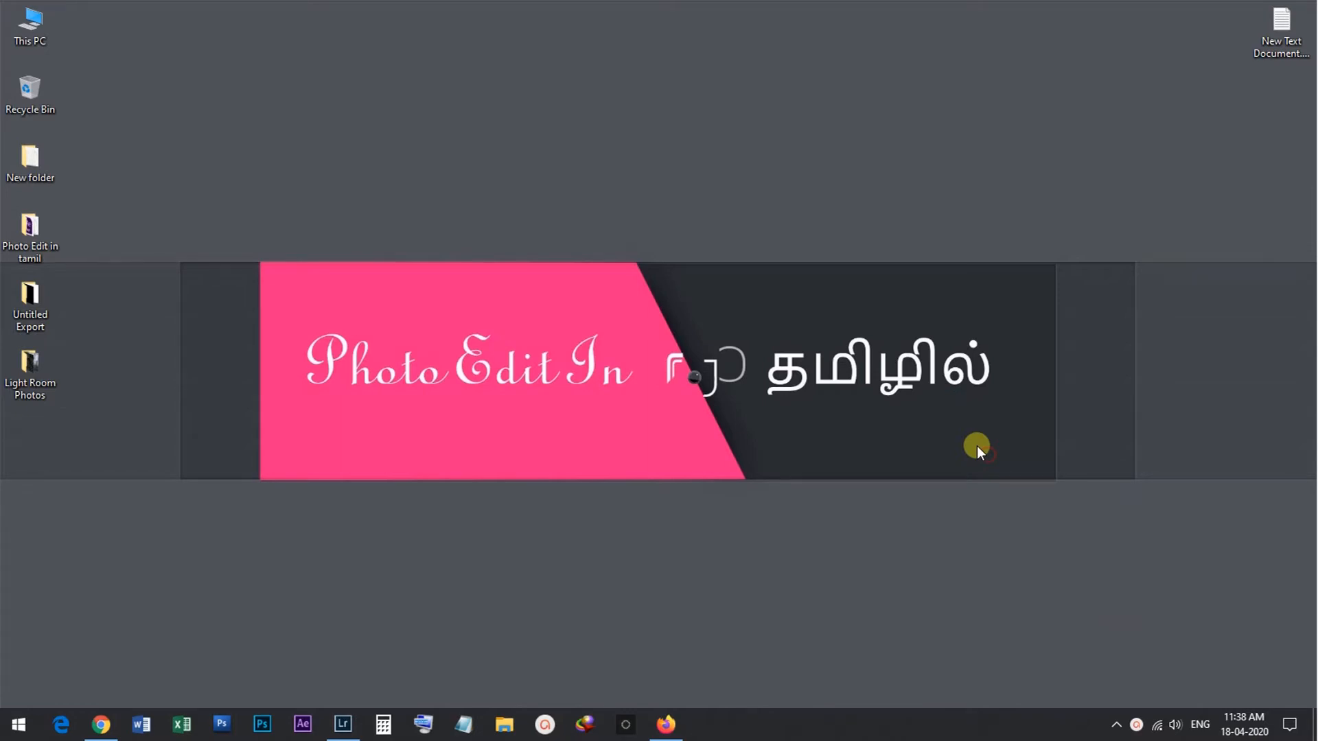
# Switch to Lightroom Classic and start a photo import using the desktop's Light Room Photos folder as source
pyautogui.click(343, 720)
pyautogui.hotkey('alt', 'f')
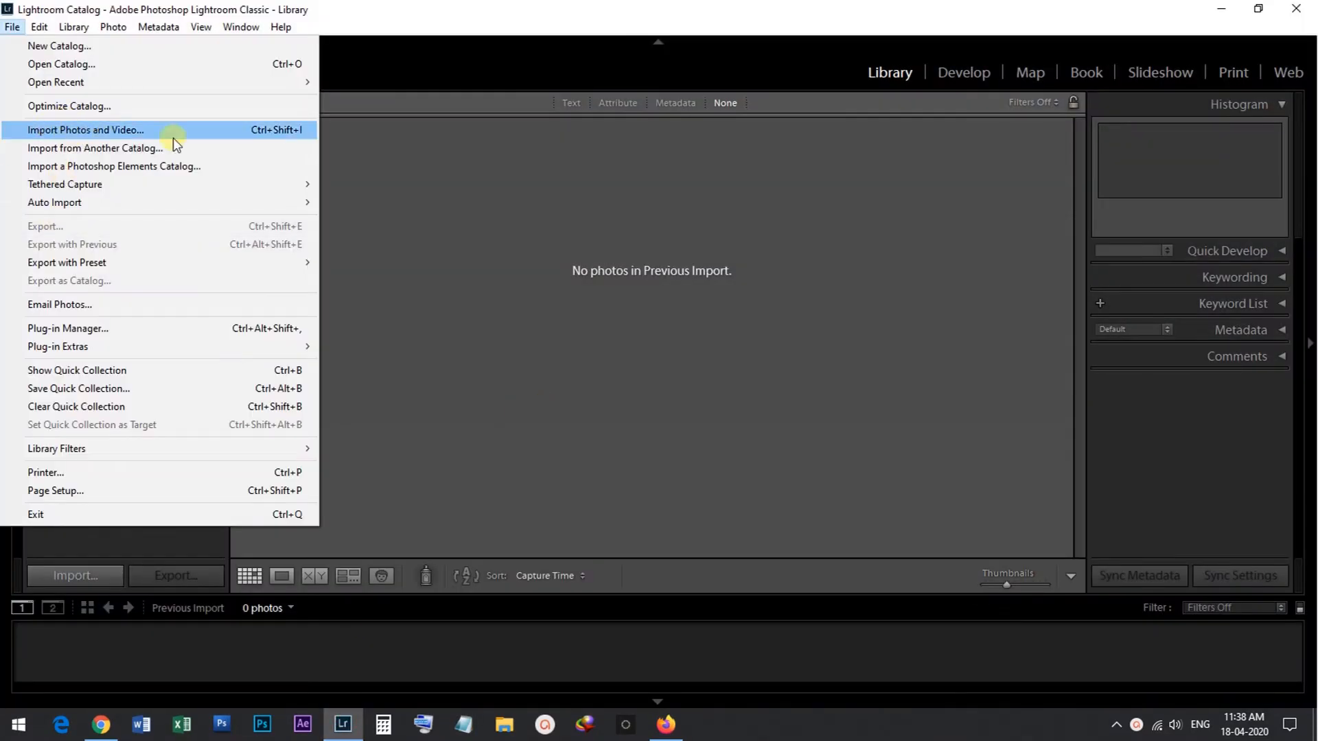
pyautogui.click(238, 130)
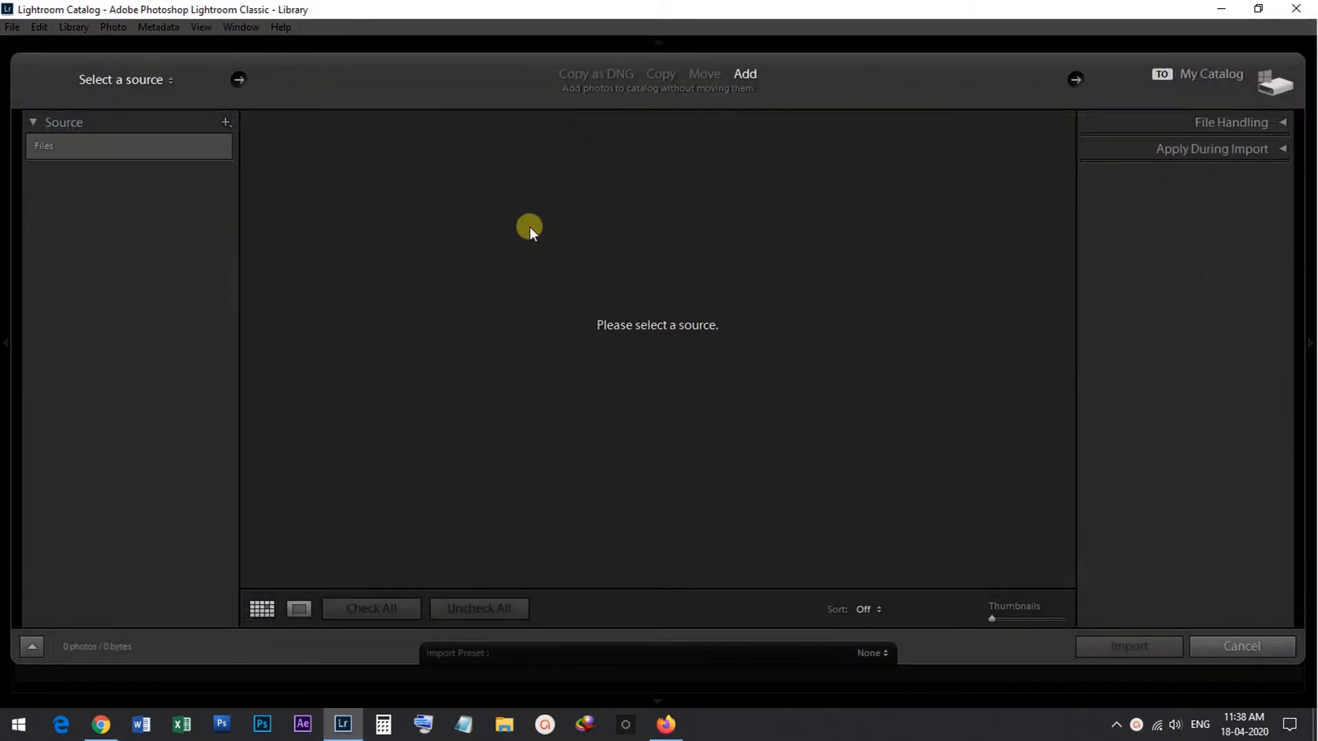
pyautogui.click(38, 169)
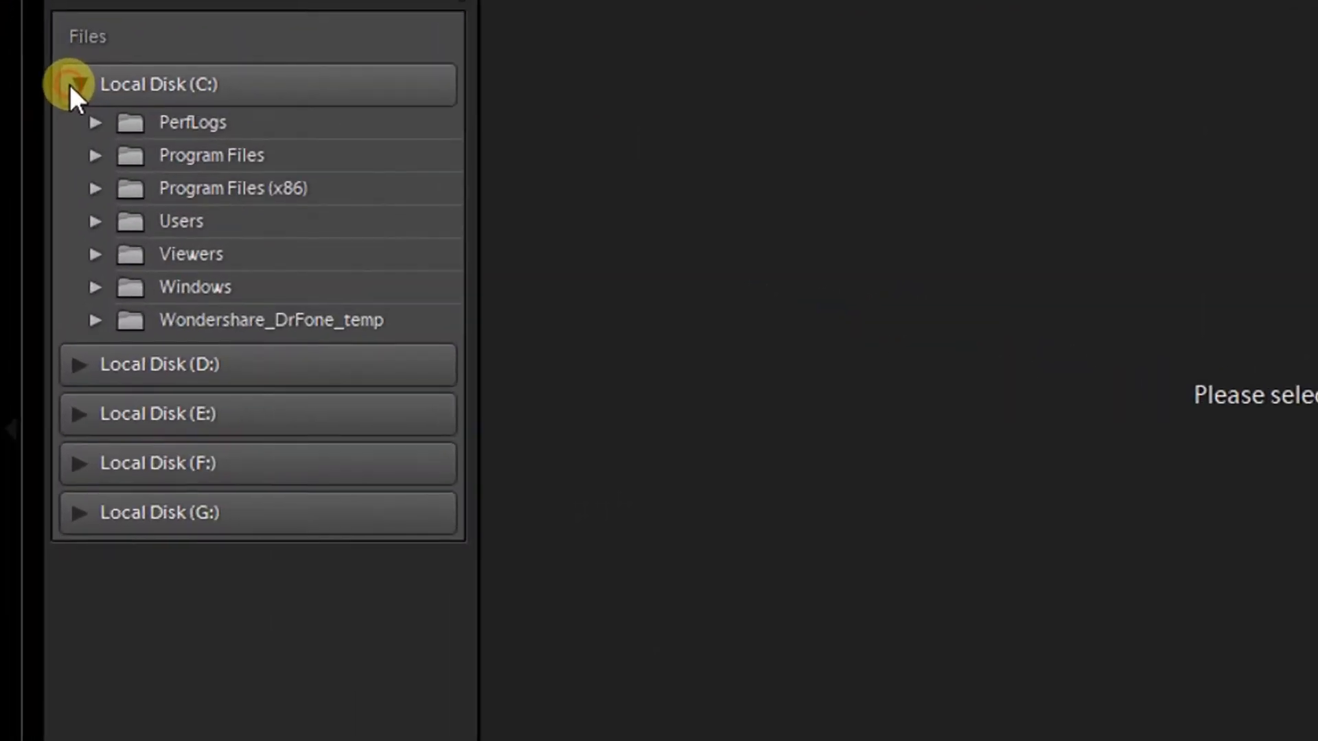
pyautogui.click(96, 223)
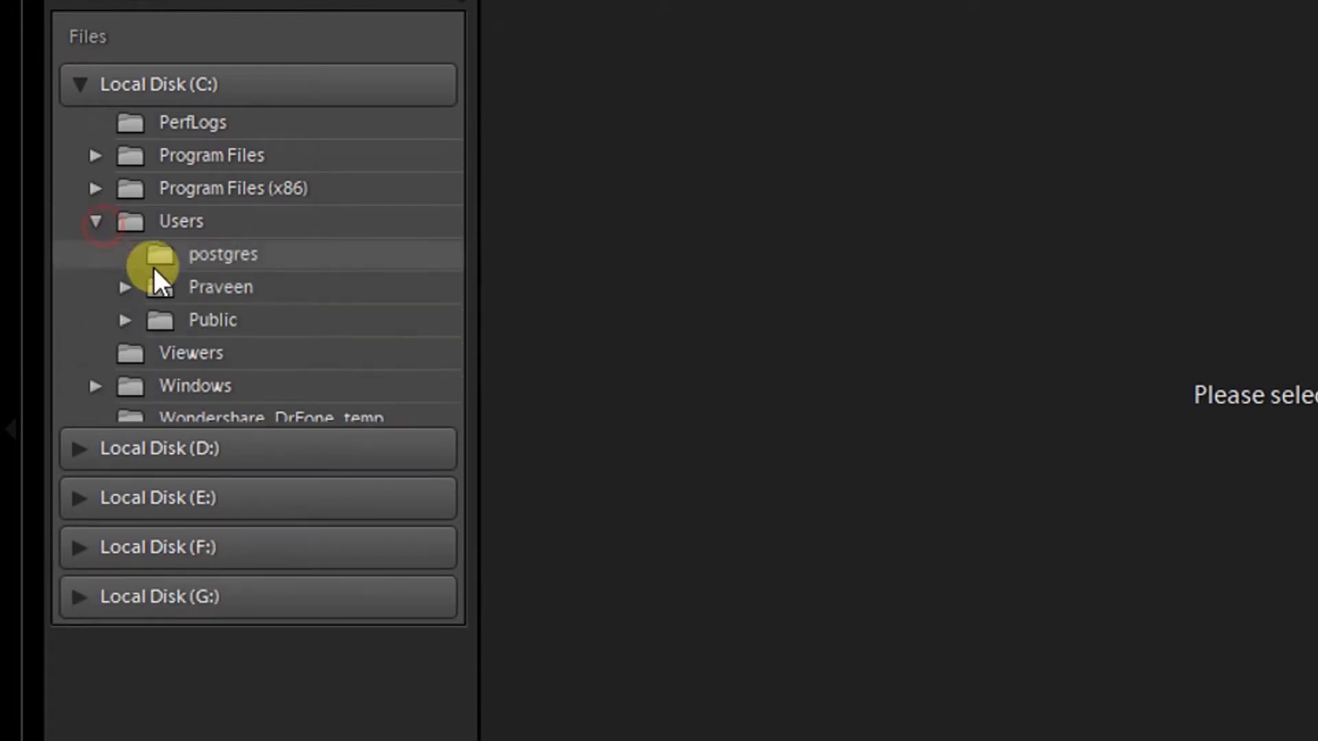
pyautogui.click(125, 287)
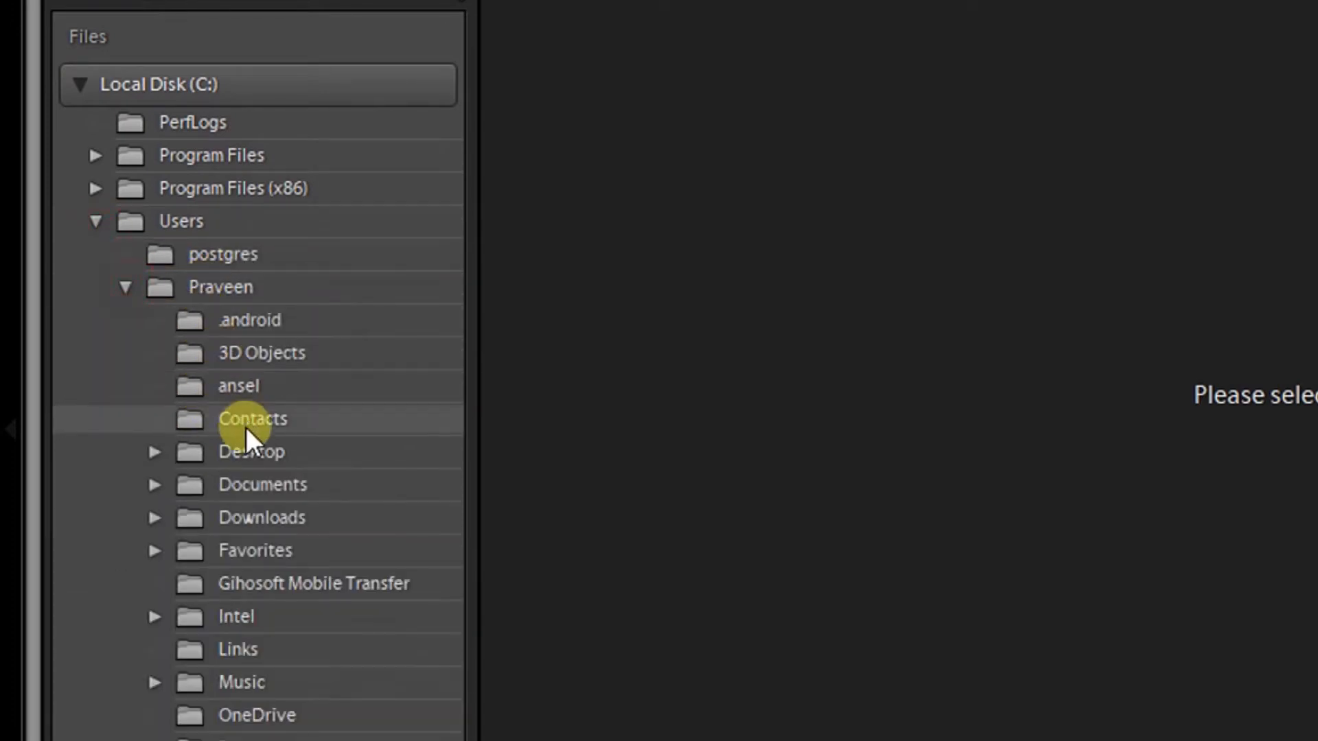
pyautogui.click(152, 452)
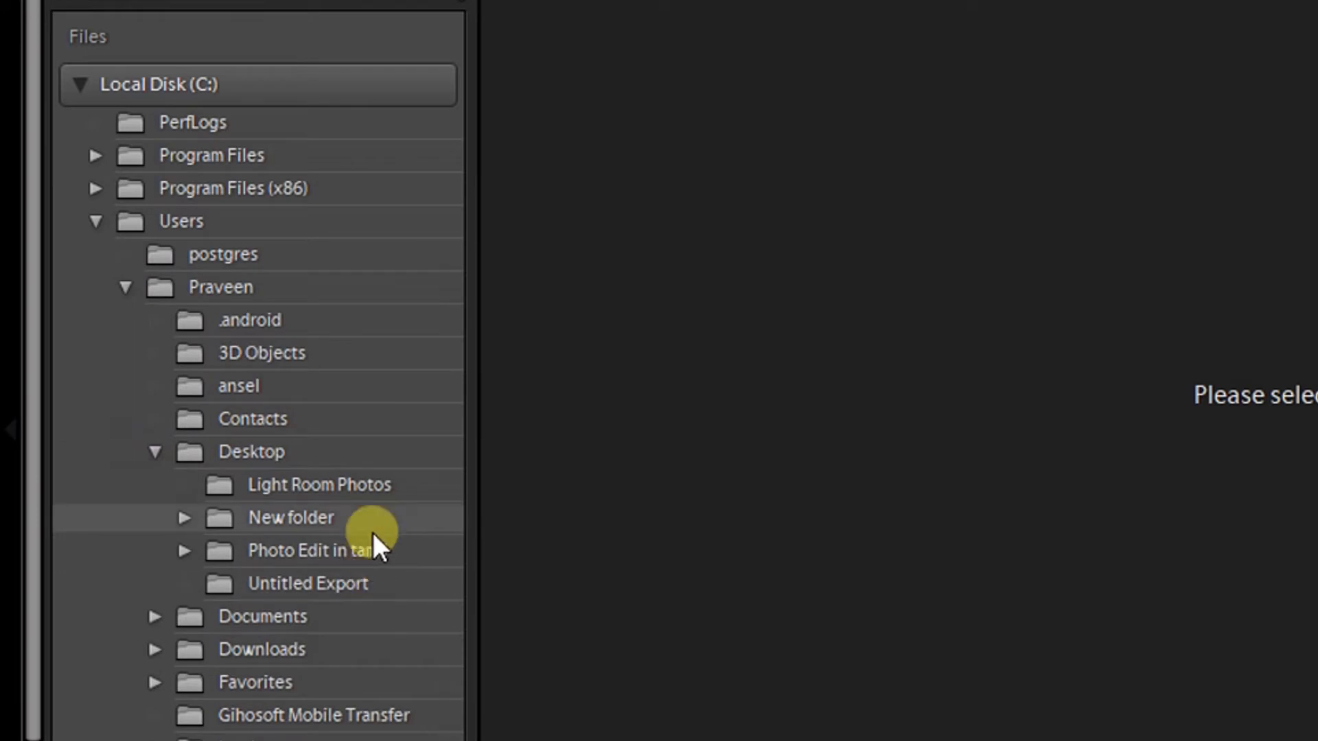
pyautogui.click(328, 485)
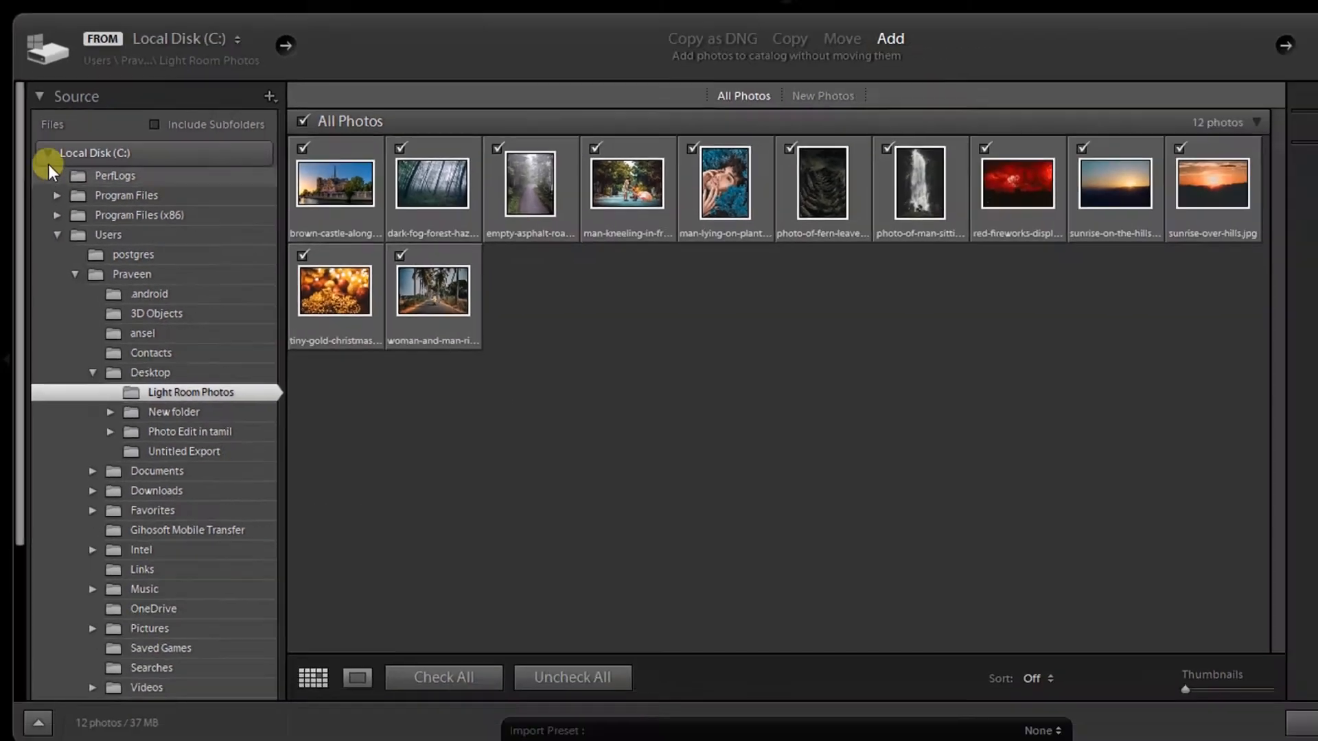
pyautogui.click(80, 83)
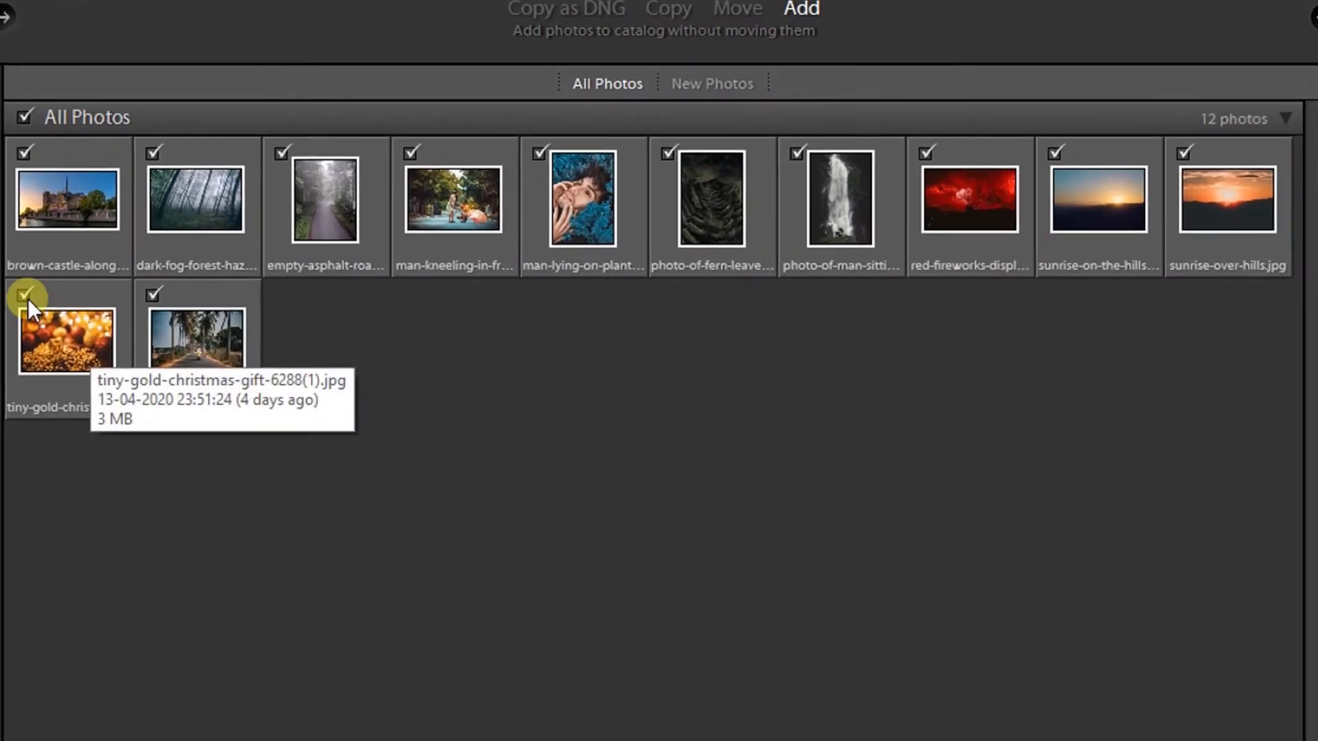
# Exclude the Christmas gift, kneeling man, red fireworks, both sunrise and motorcycle photos from the import
pyautogui.click(254, 257)
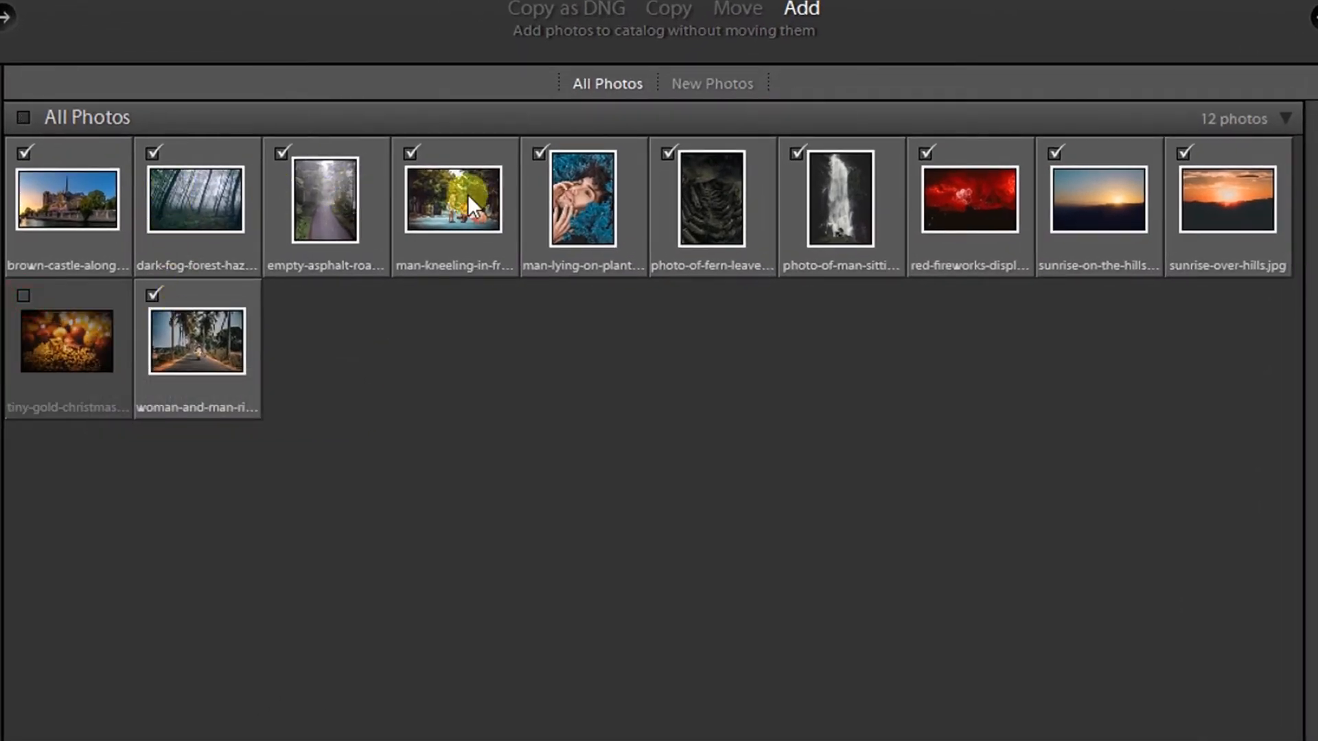
pyautogui.click(425, 154)
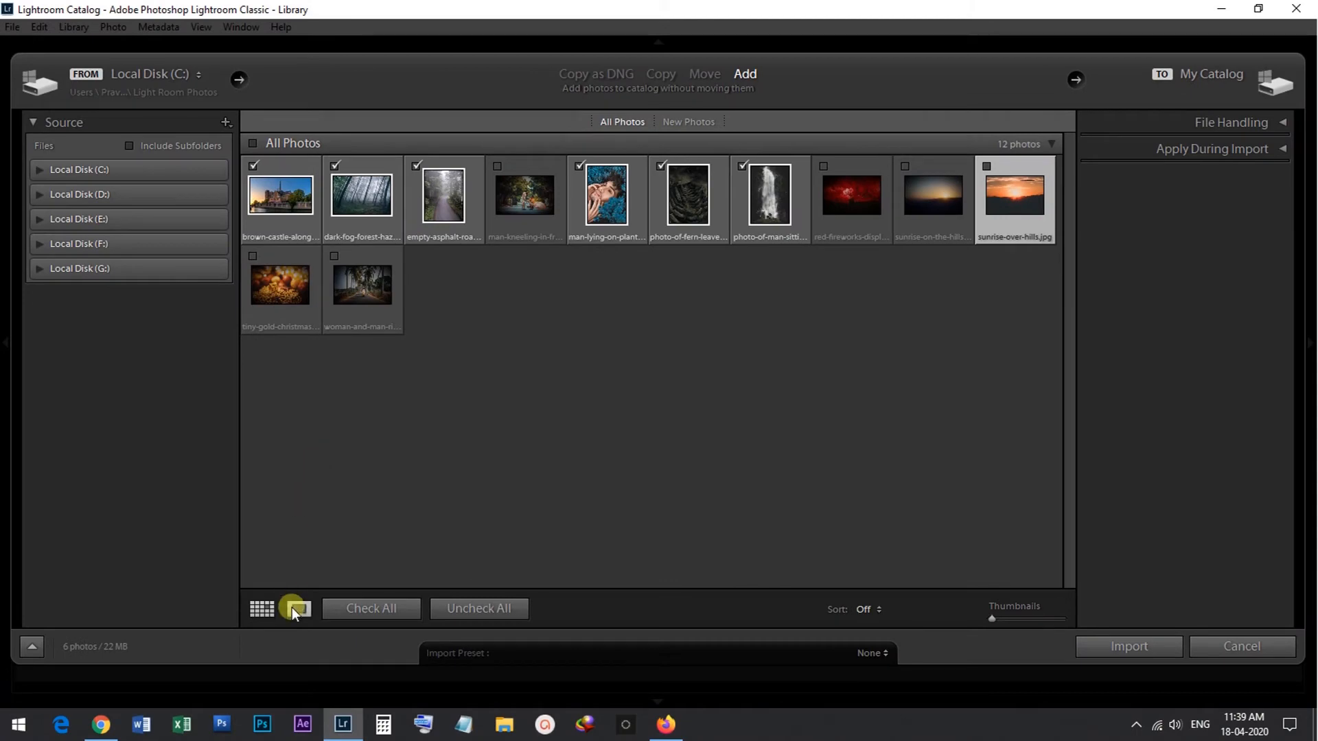
# Preview the sunrise-over-hills, Christmas gift and motorcycle photos at large size, and return to the thumbnail grid
pyautogui.click(292, 607)
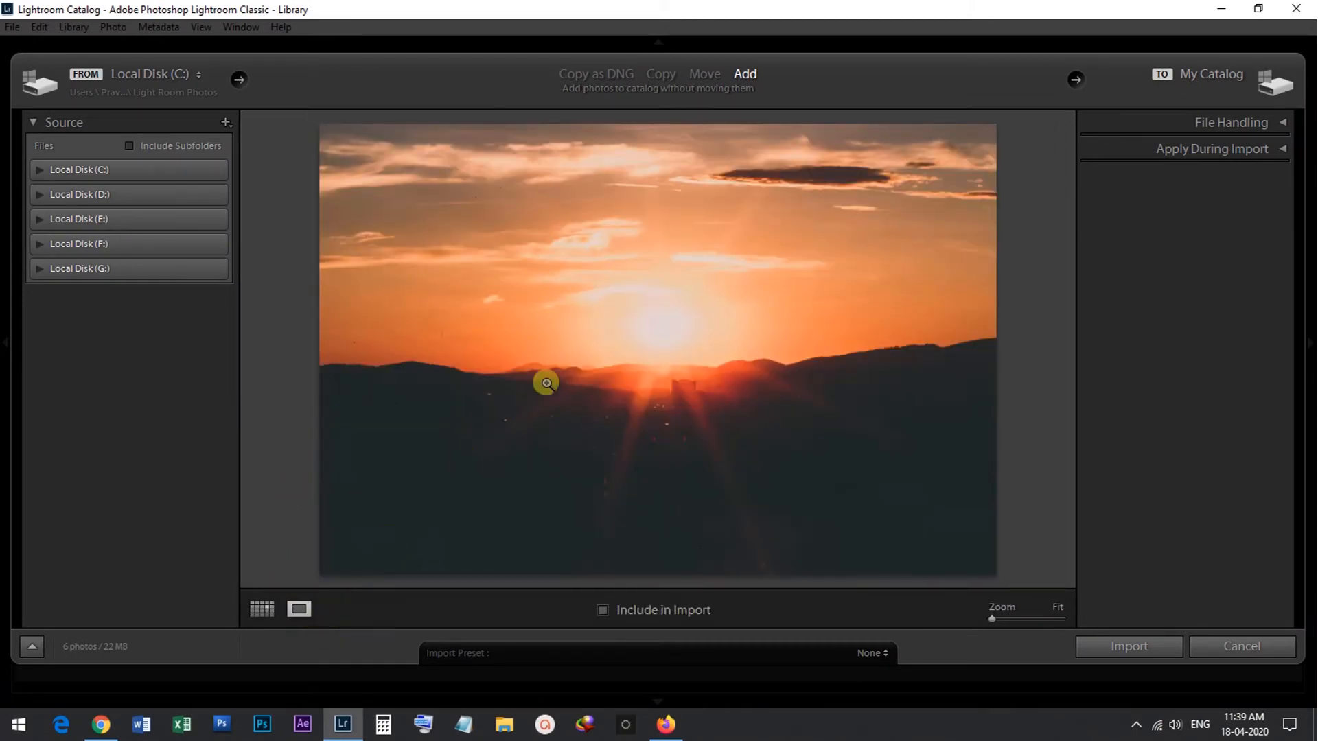
pyautogui.press('Right')
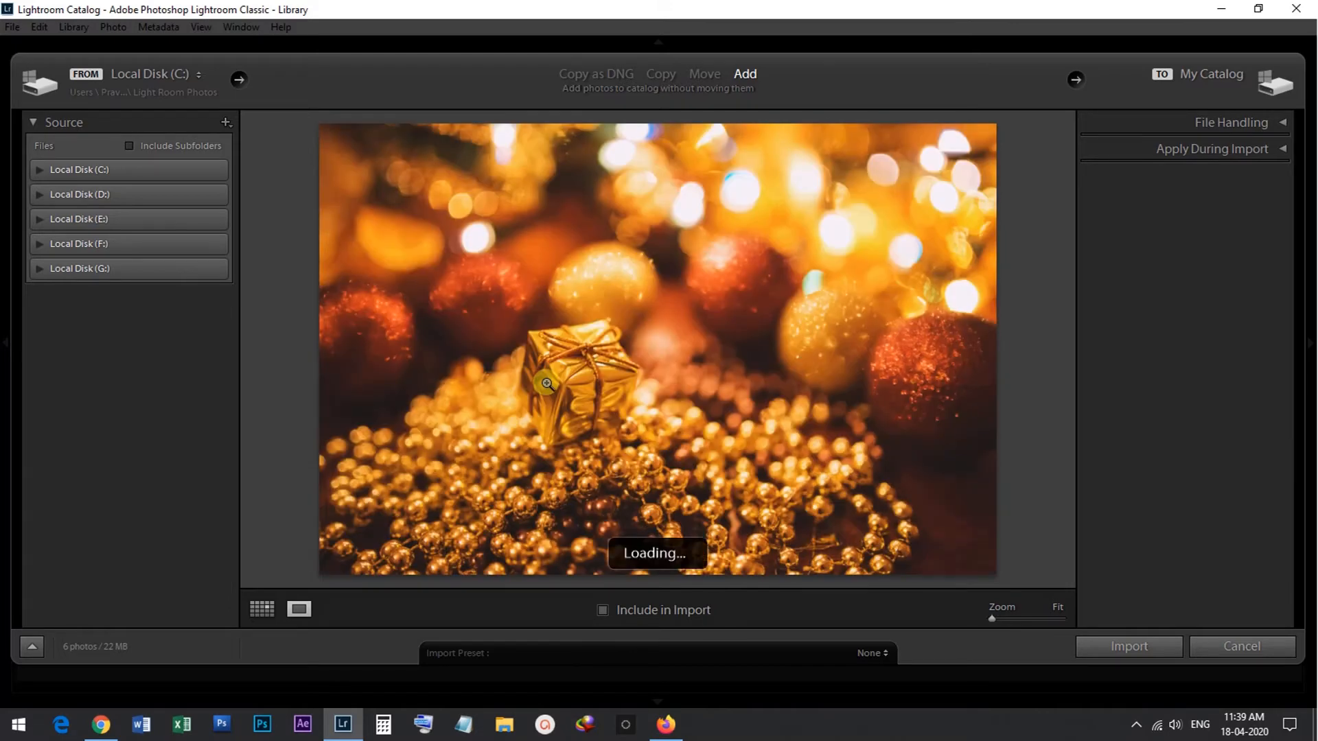
pyautogui.press('Right')
pyautogui.click(262, 608)
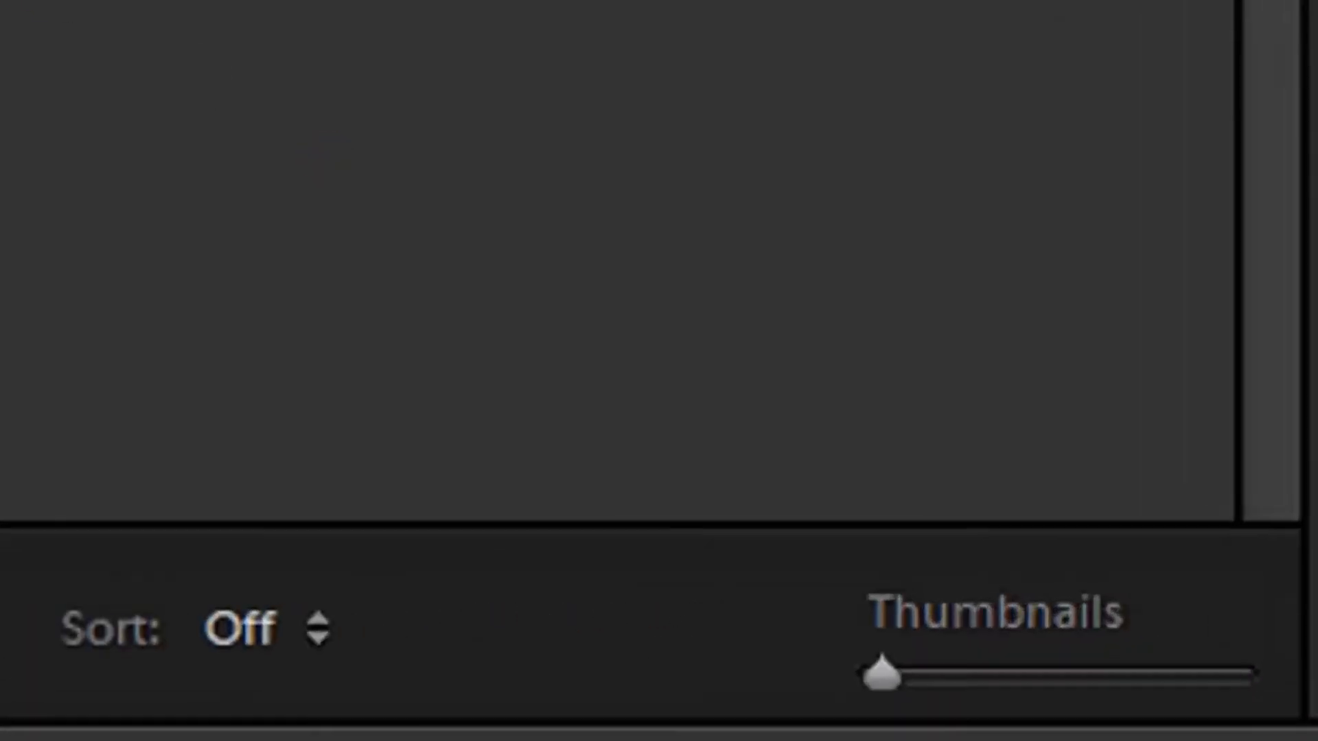
# Enlarge the import thumbnails to check the selection and import the checked photos into the catalog
pyautogui.moveTo(946, 642); pyautogui.dragTo(1065, 643)
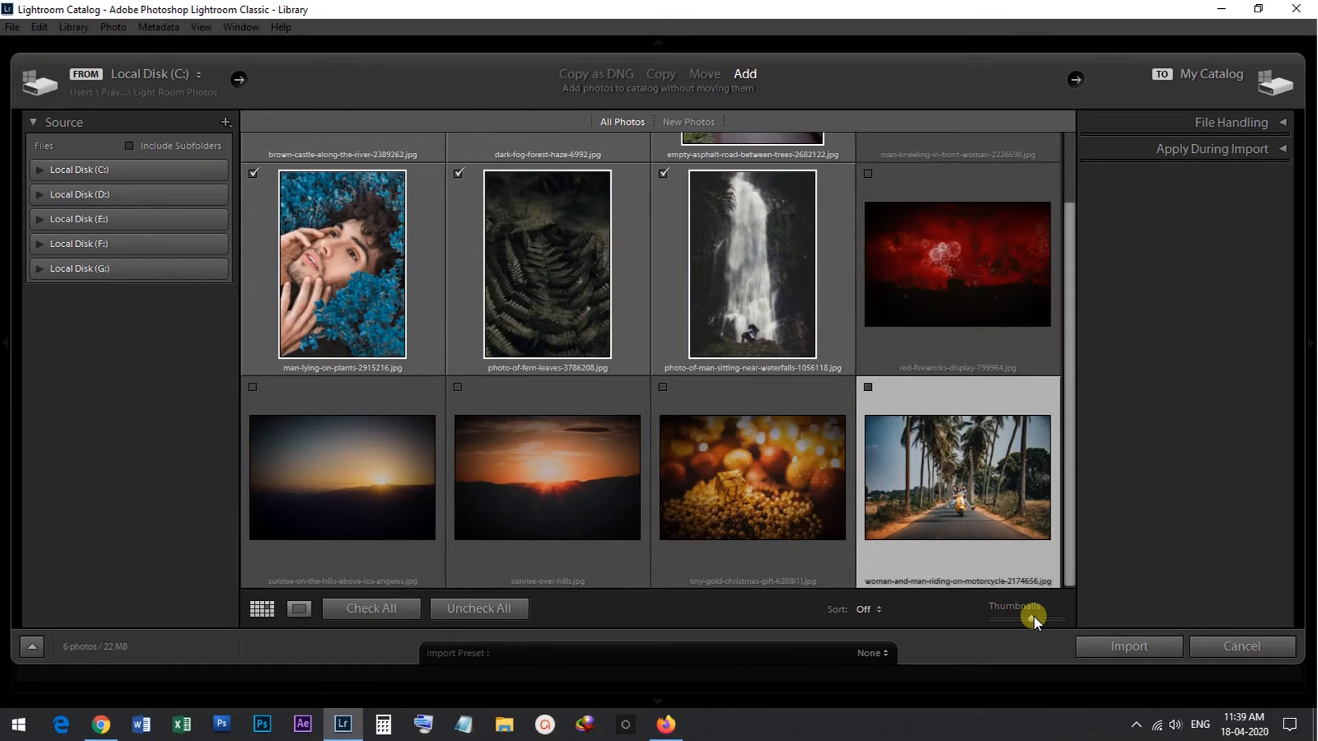
pyautogui.scroll(3, 800, 335)
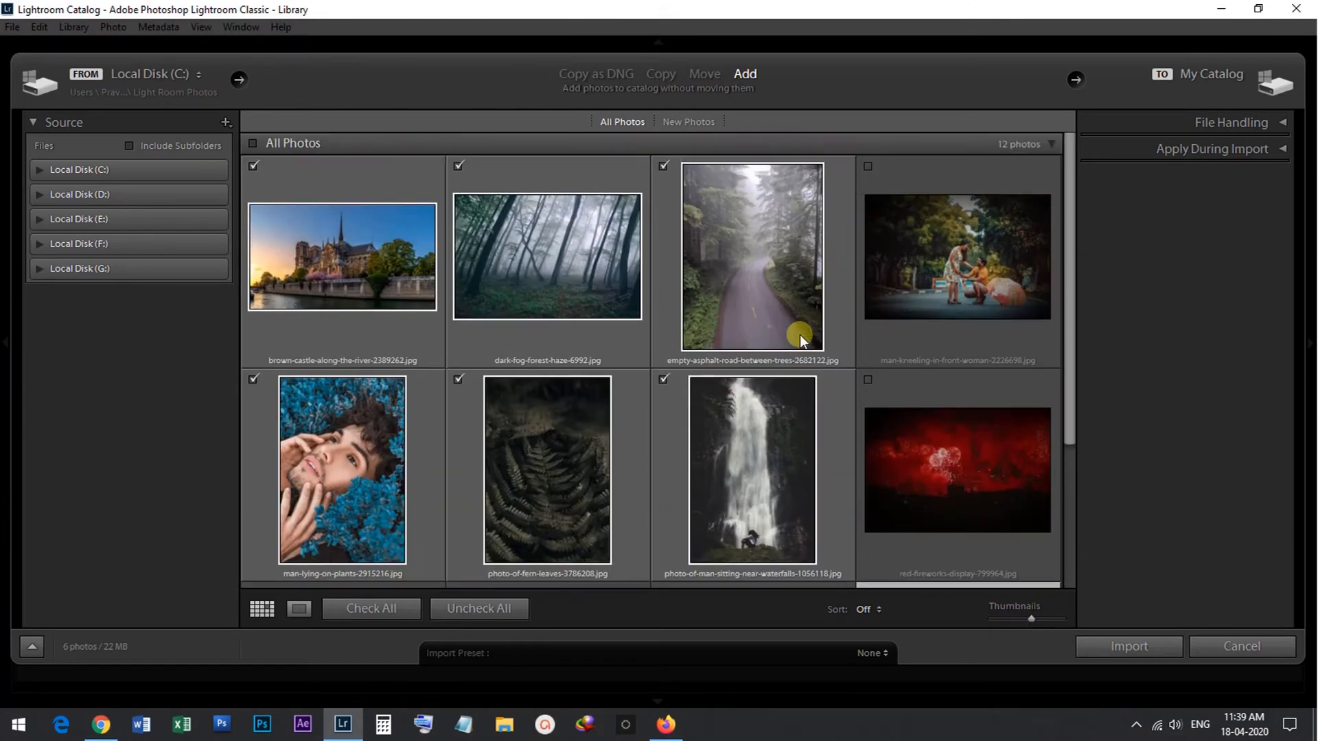
pyautogui.scroll(-3, 810, 334)
pyautogui.scroll(3, 809, 334)
pyautogui.click(1112, 645)
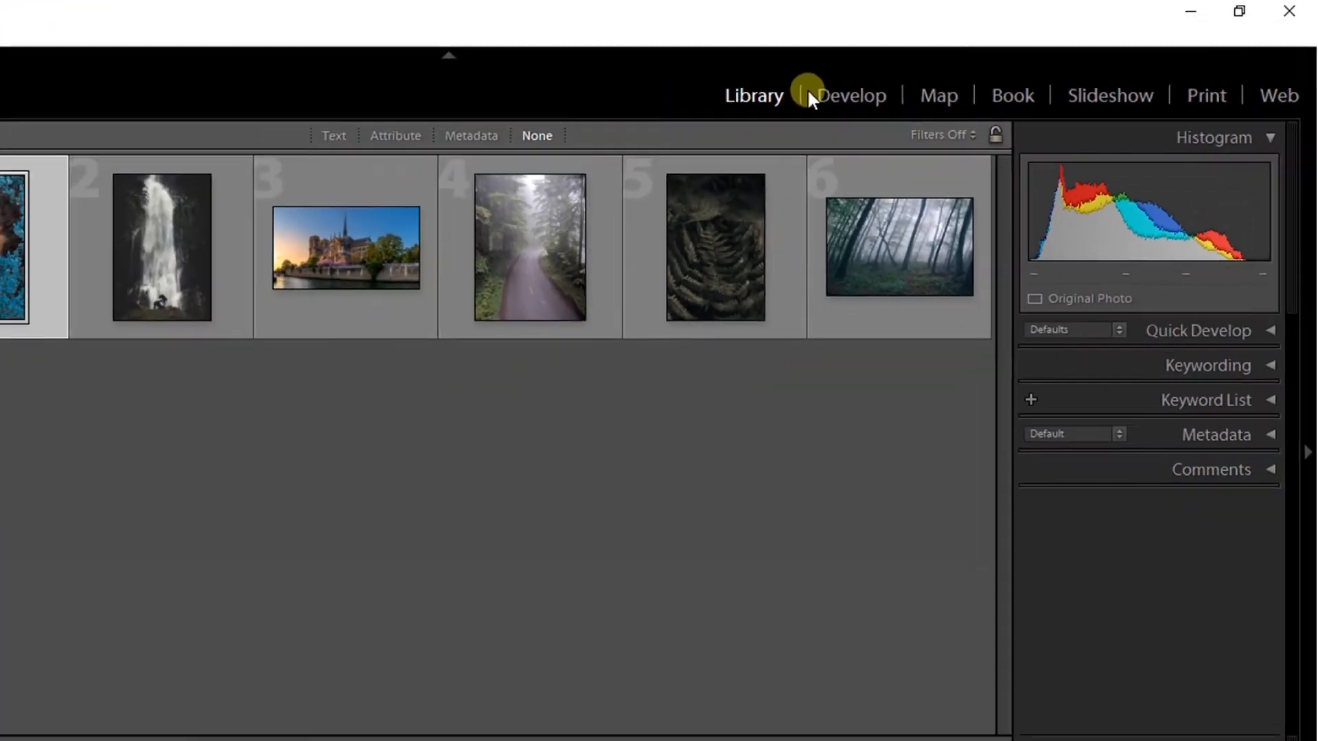
# Open the man-lying-on-plants photo in the Develop module and widen the adjustment area for longer sliders
pyautogui.click(801, 99)
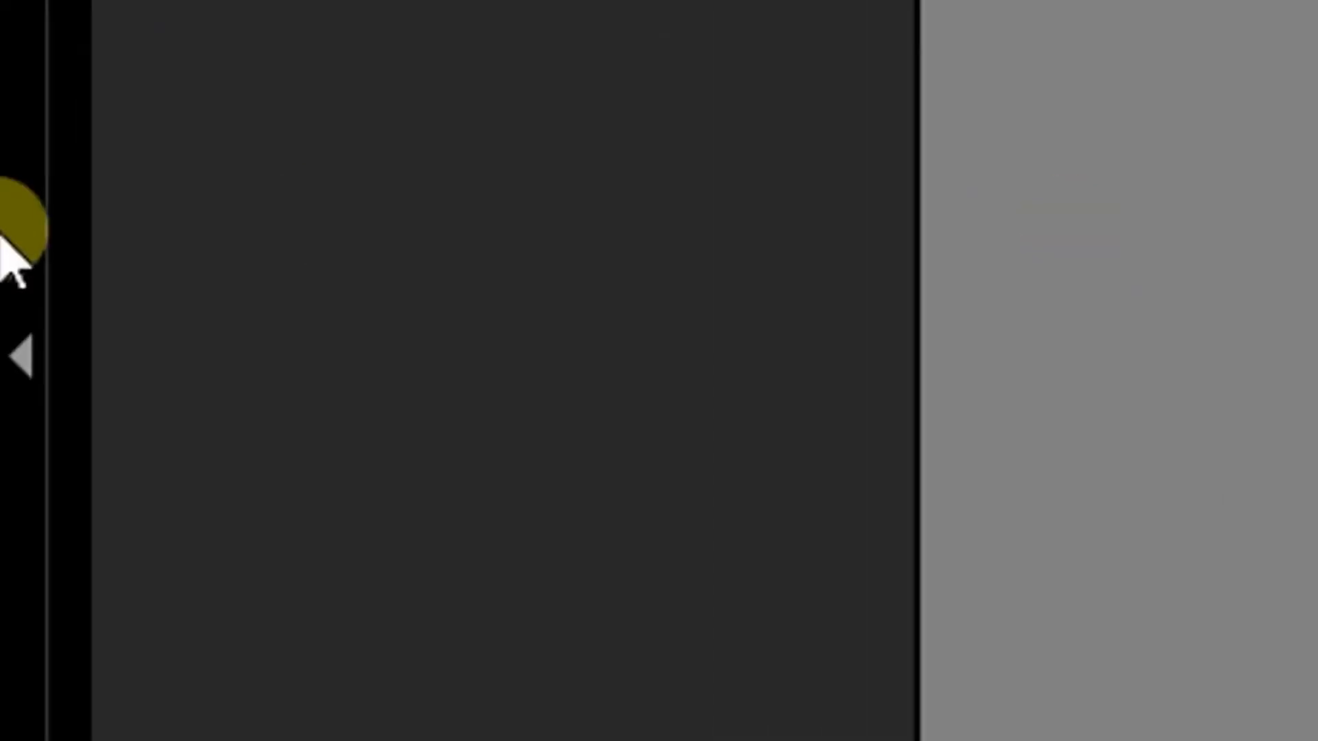
pyautogui.click(6, 341)
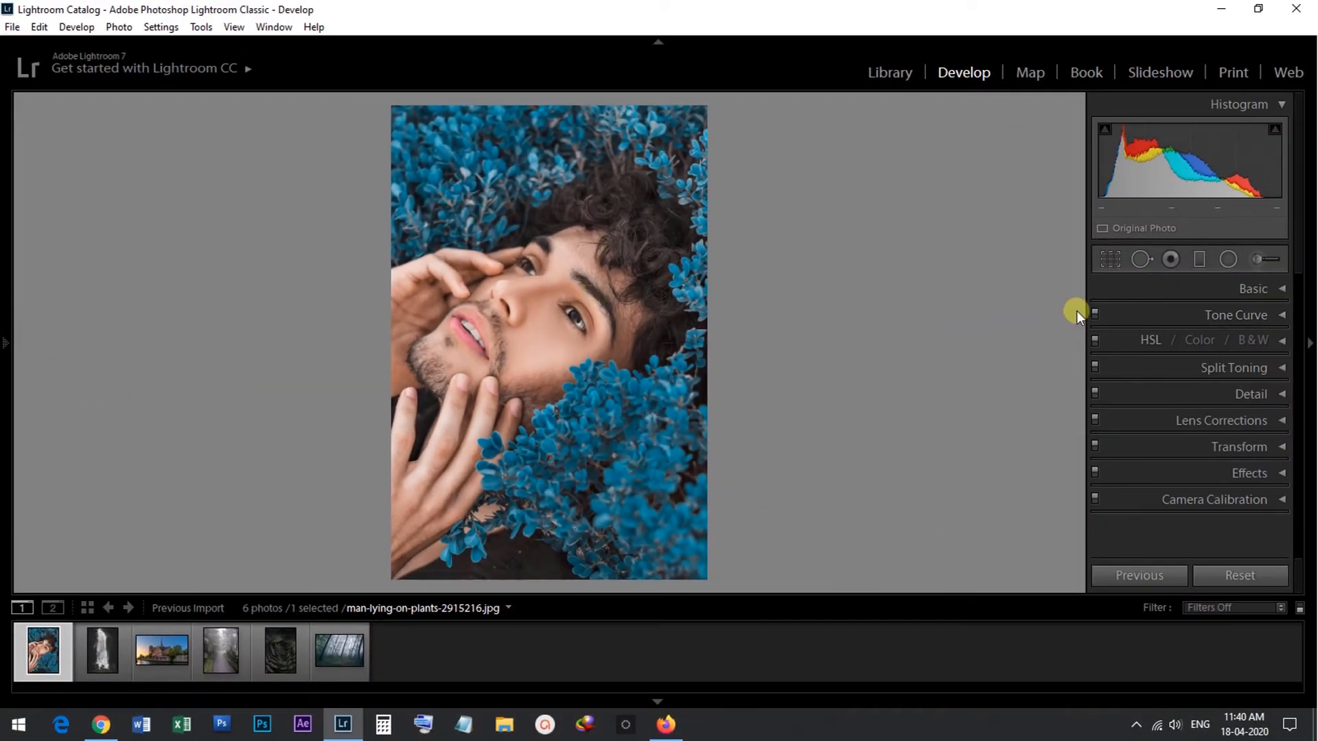
pyautogui.moveTo(1085, 306); pyautogui.dragTo(837, 306)
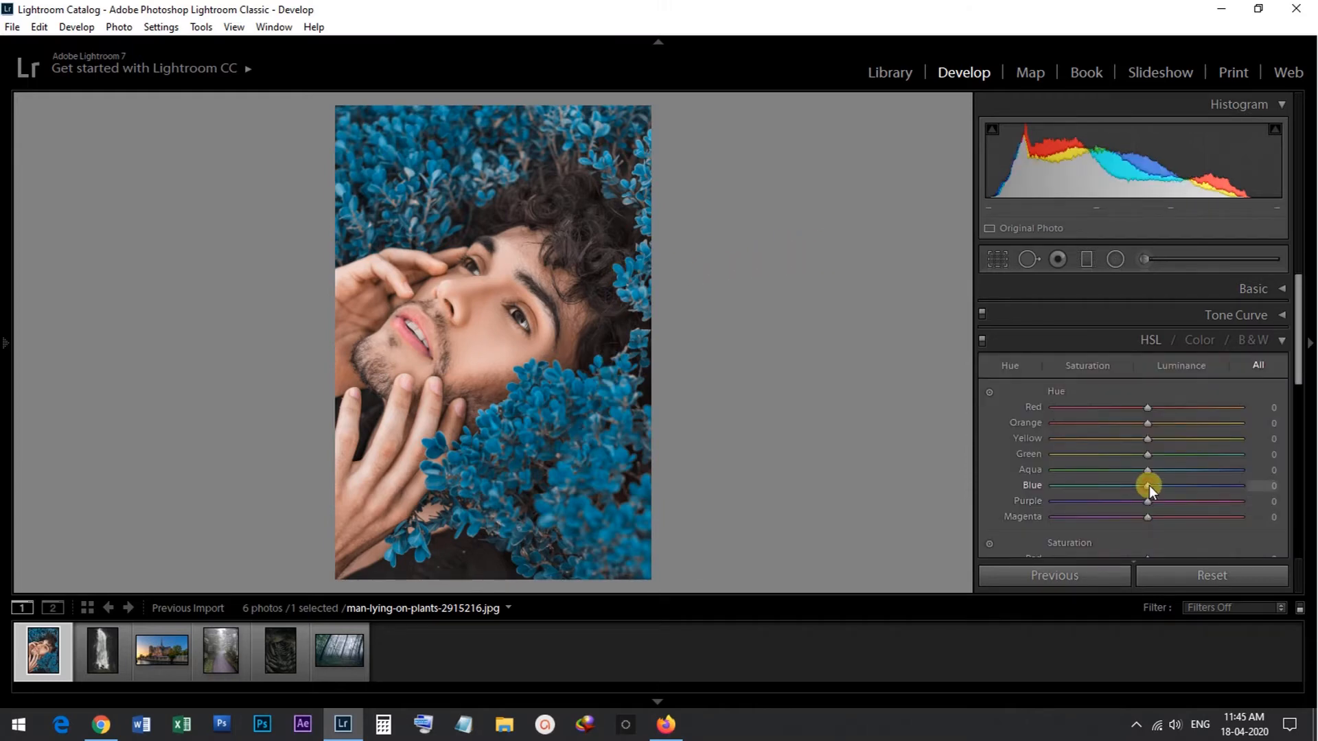
# Set the portrait's HSL Blue hue to +100 and Blue saturation to -100
pyautogui.moveTo(1149, 485); pyautogui.dragTo(1257, 484)
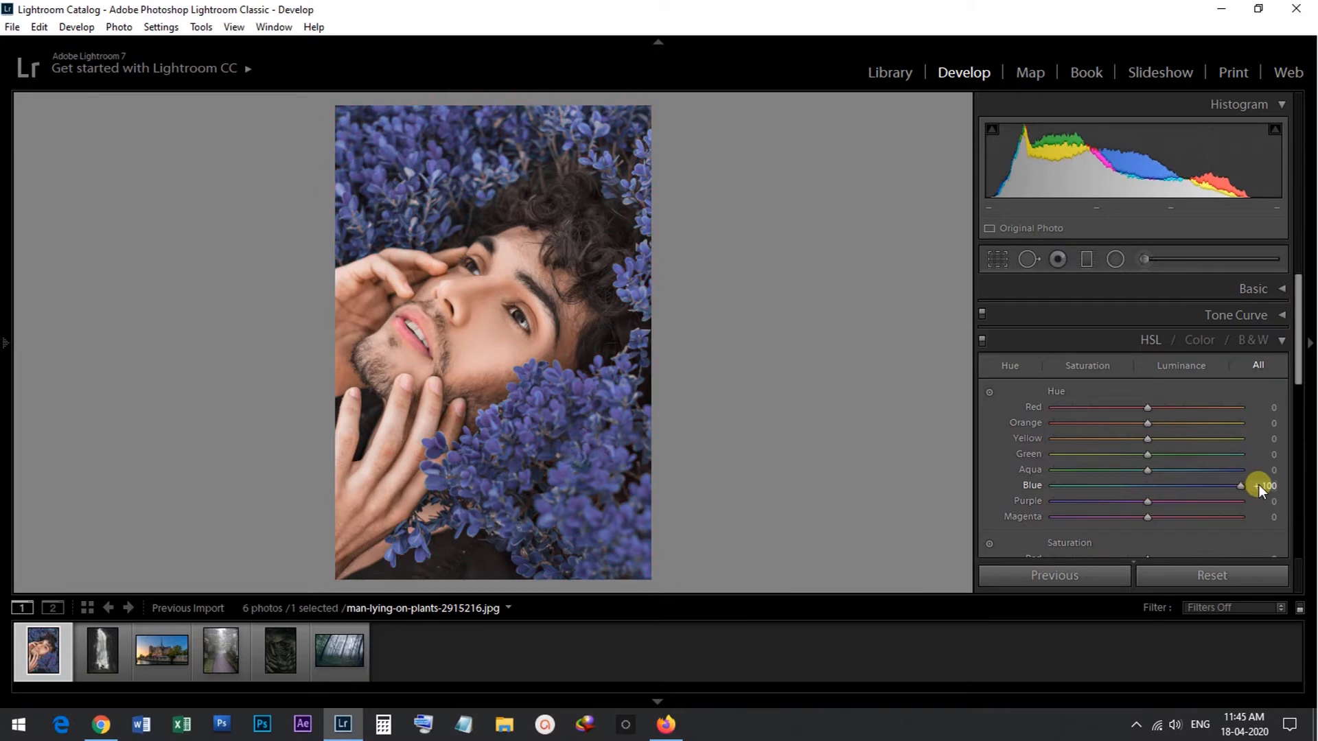
pyautogui.moveTo(1297, 374); pyautogui.dragTo(1295, 461)
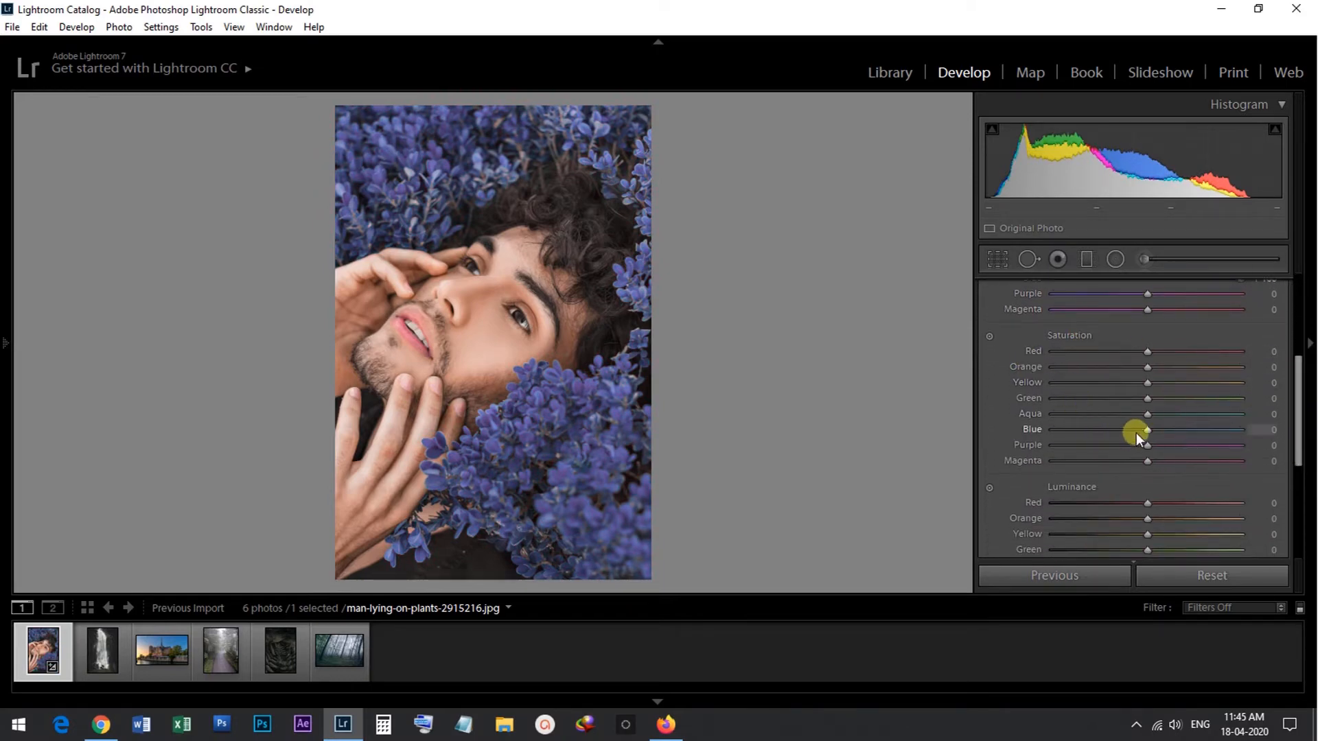
pyautogui.moveTo(1146, 429); pyautogui.dragTo(999, 431)
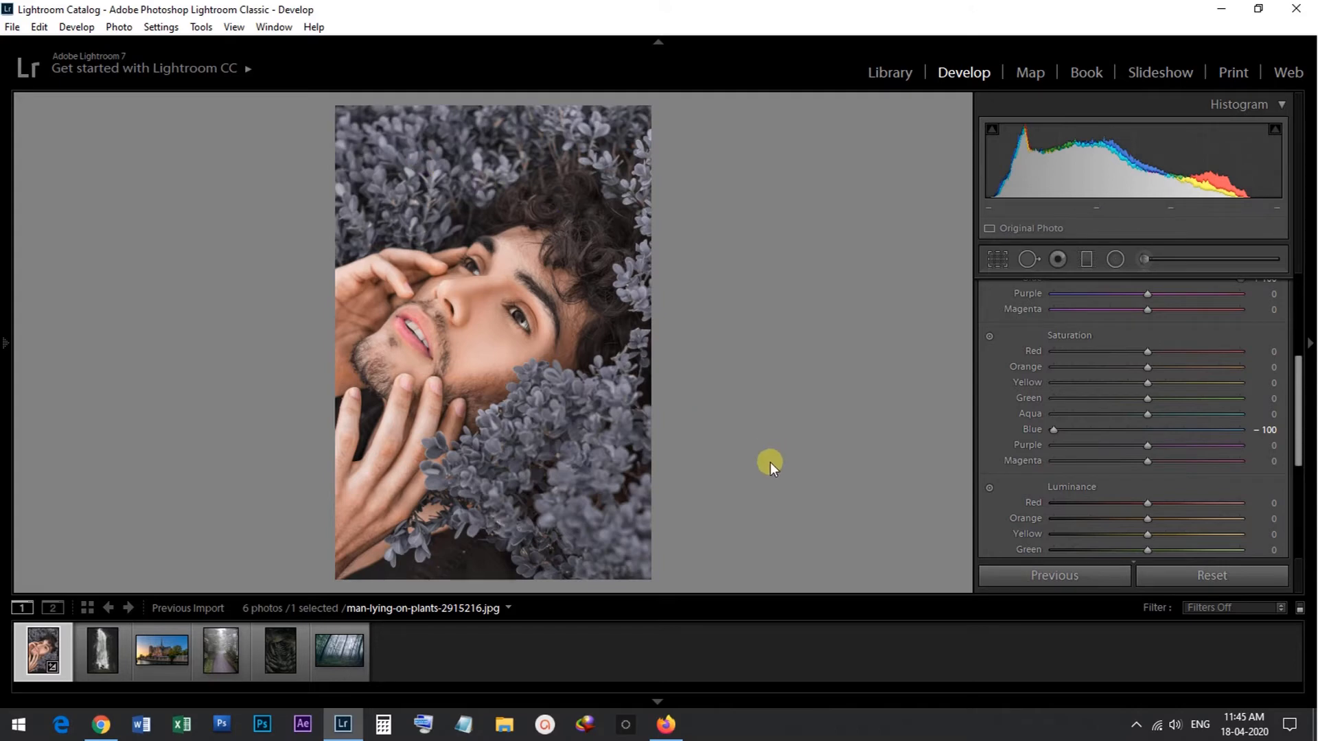
# Switch to the waterfall photo and apply automatic tone correction in the Basic adjustments
pyautogui.click(100, 647)
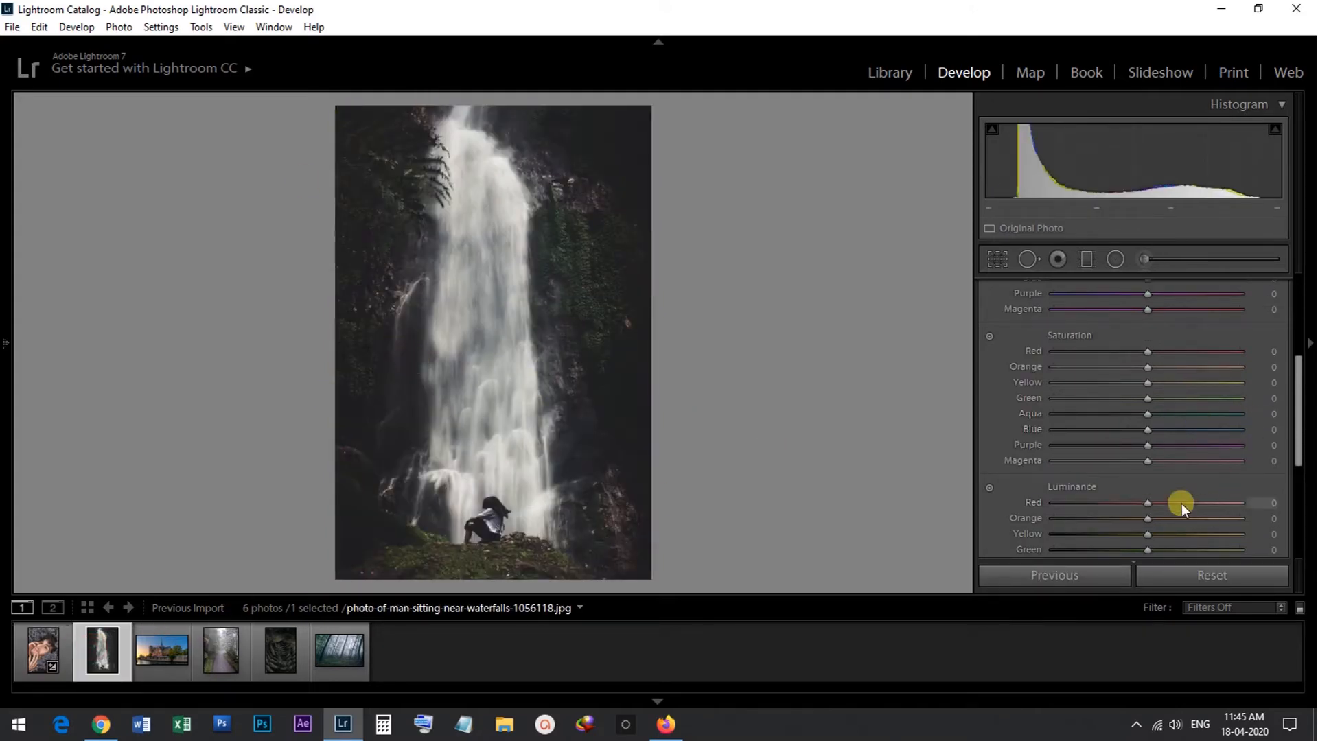
pyautogui.moveTo(1296, 429); pyautogui.dragTo(1296, 285)
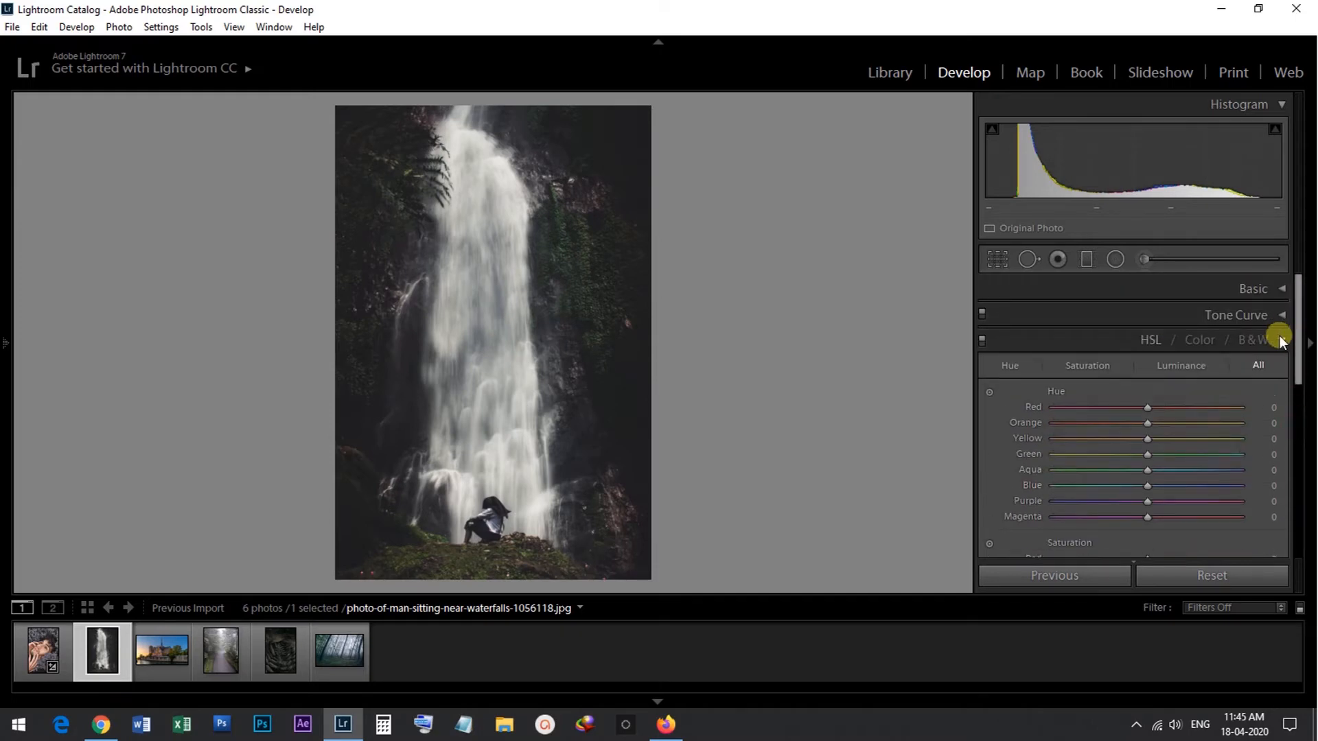
pyautogui.click(1280, 336)
pyautogui.click(1282, 288)
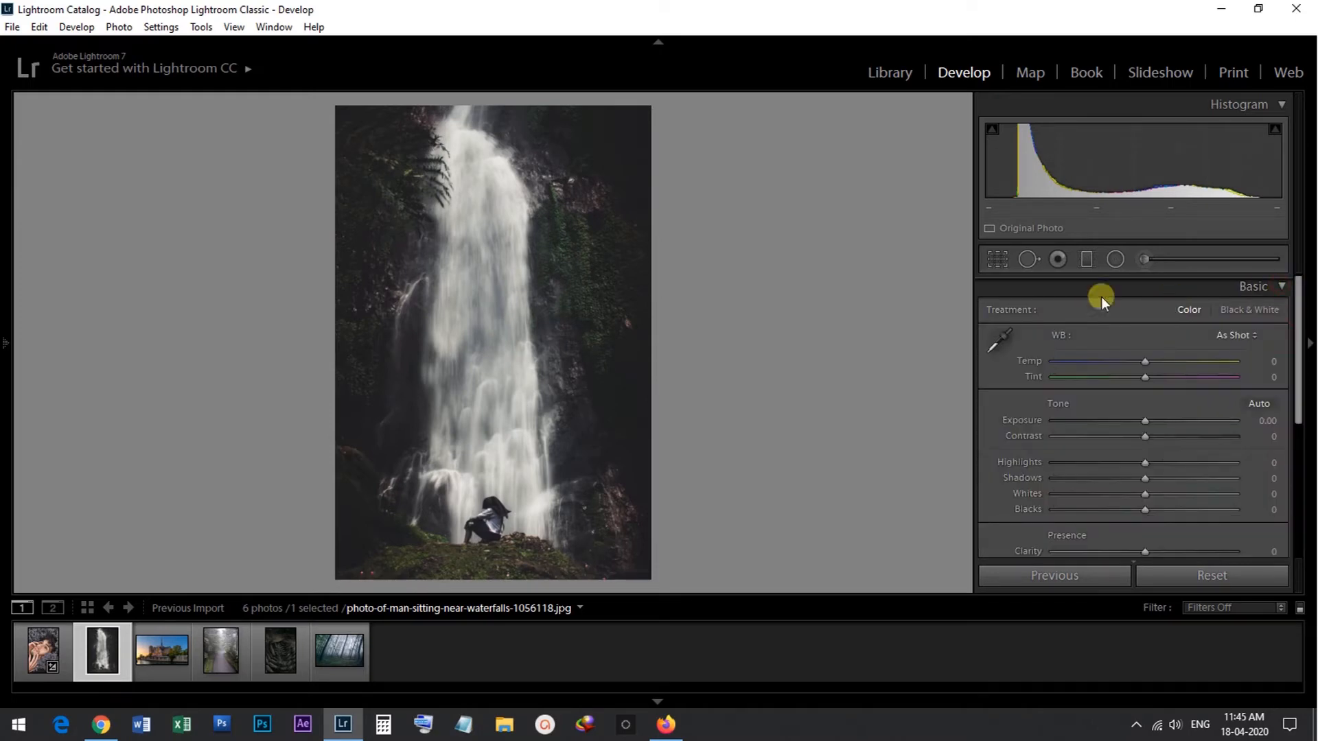
pyautogui.click(1257, 403)
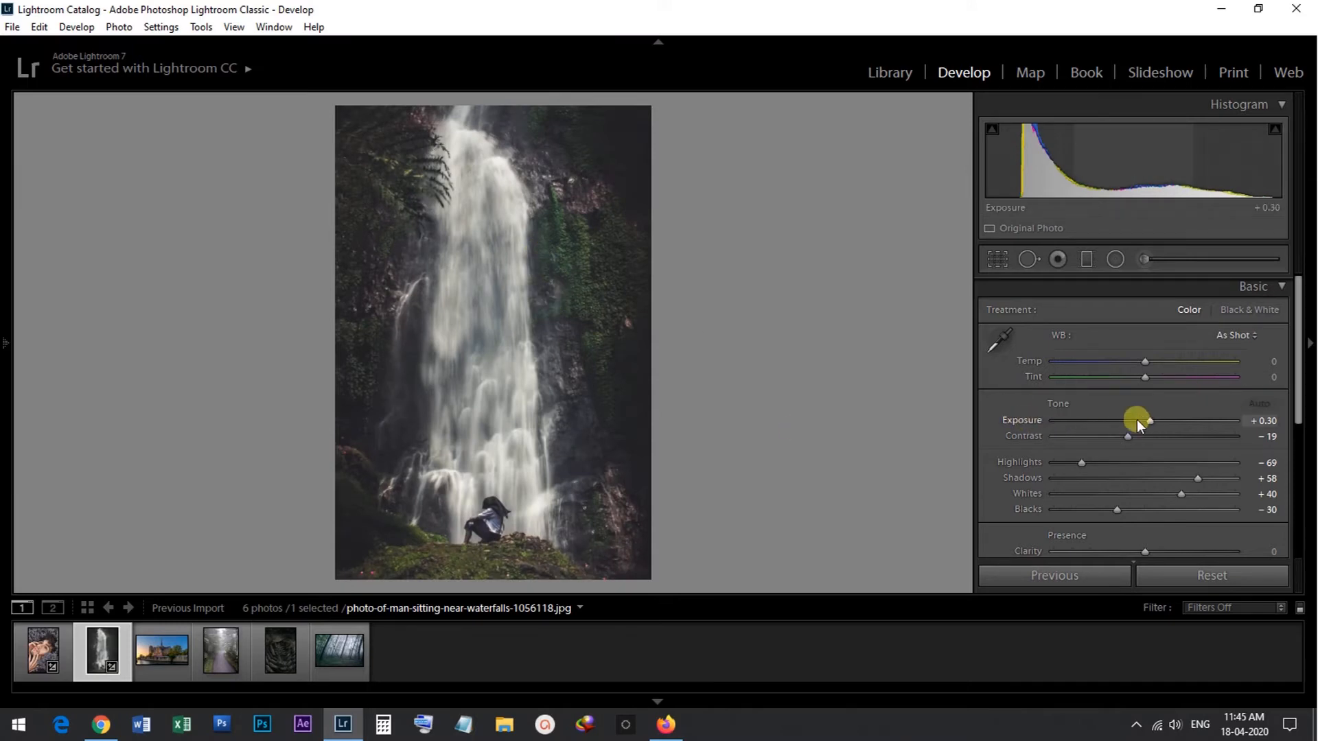
# Set the waterfall photo's Exposure to +0.79, Contrast -2, Highlights +19, Shadows +54, Whites +67 and Blacks -65
pyautogui.moveTo(1149, 423); pyautogui.dragTo(1158, 421)
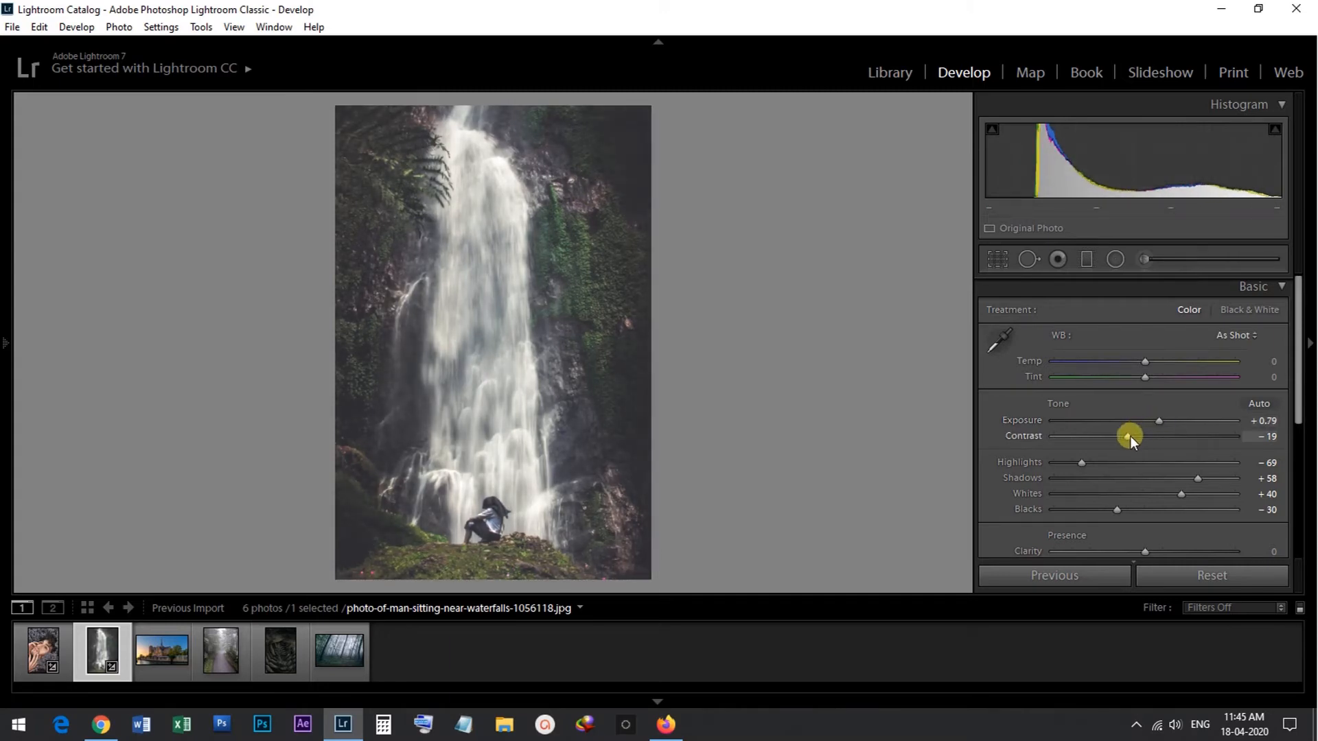
pyautogui.moveTo(1129, 435); pyautogui.dragTo(1162, 463)
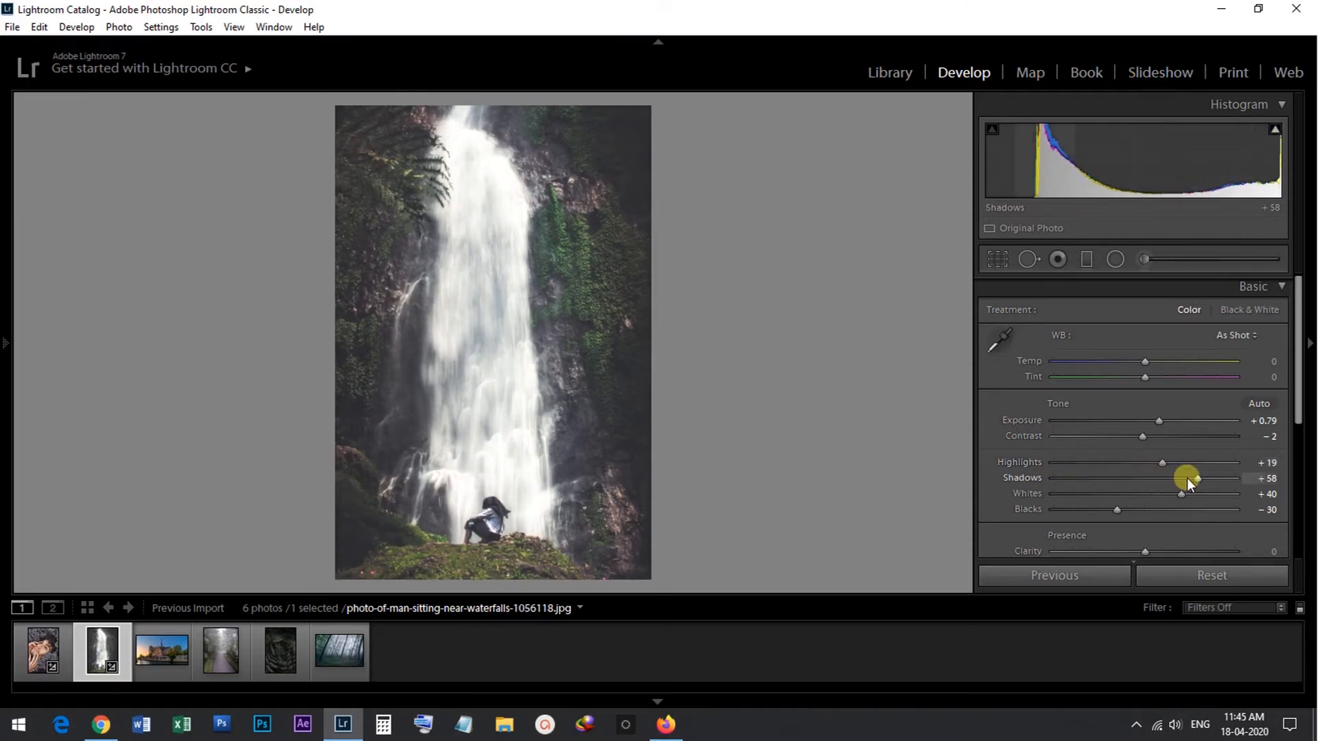
pyautogui.moveTo(1184, 478); pyautogui.dragTo(1206, 494)
pyautogui.moveTo(1115, 508); pyautogui.dragTo(1084, 513)
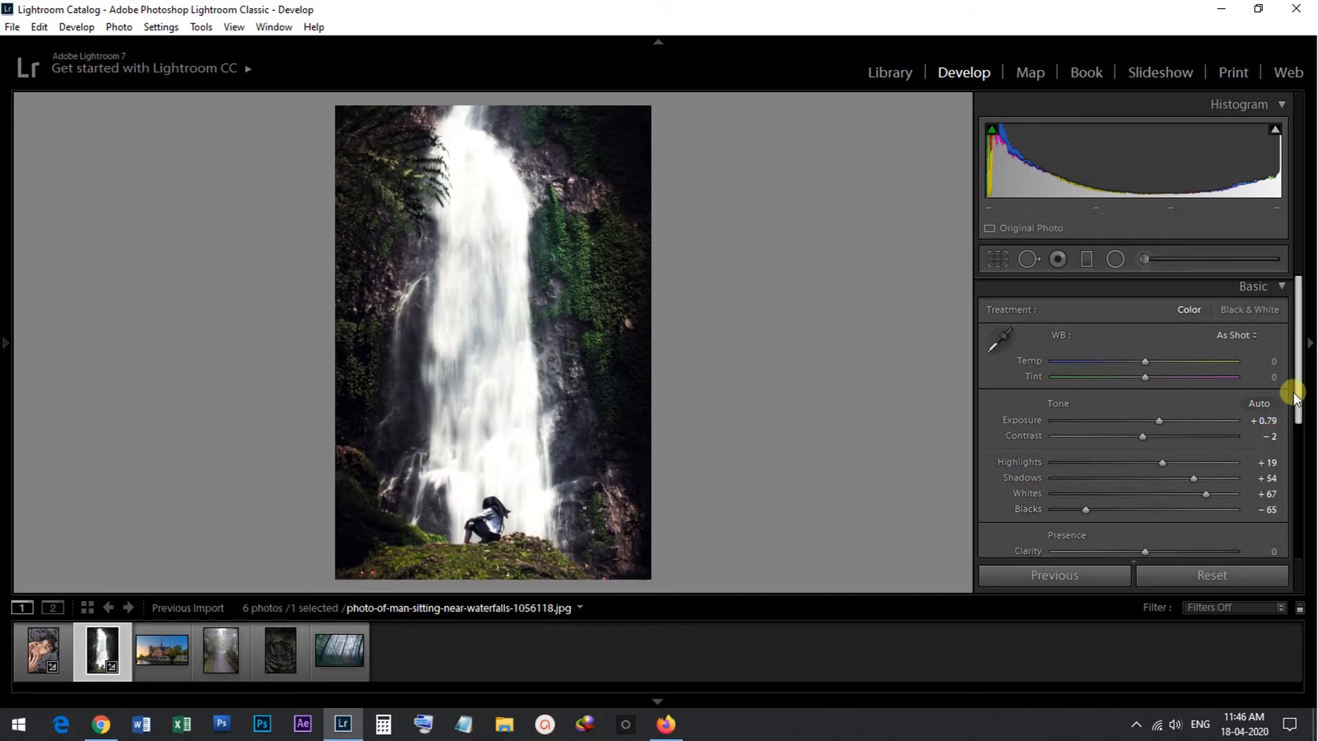
# Shift the waterfall photo's HSL Green hue slightly toward aqua and raise Green saturation to about +22
pyautogui.click(1280, 286)
pyautogui.click(1274, 343)
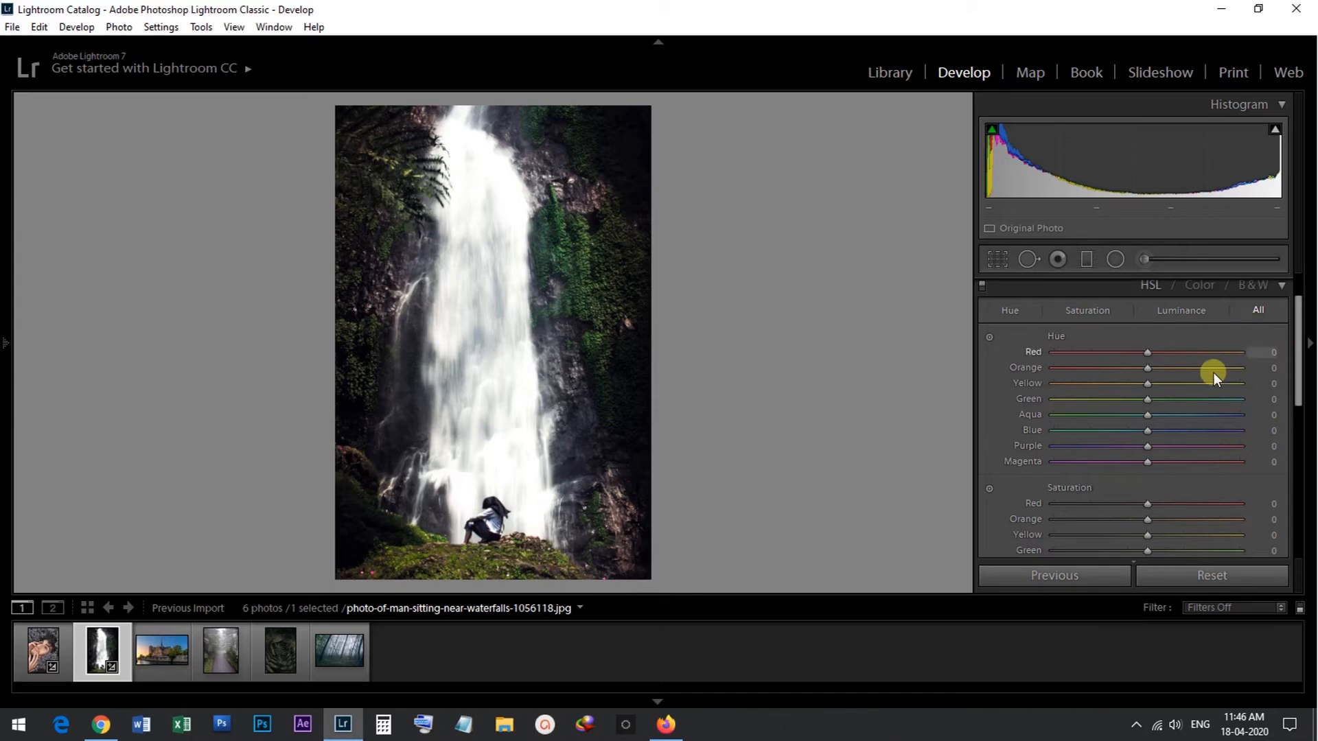
pyautogui.moveTo(1150, 398); pyautogui.dragTo(1168, 397)
pyautogui.moveTo(1297, 360); pyautogui.dragTo(1299, 430)
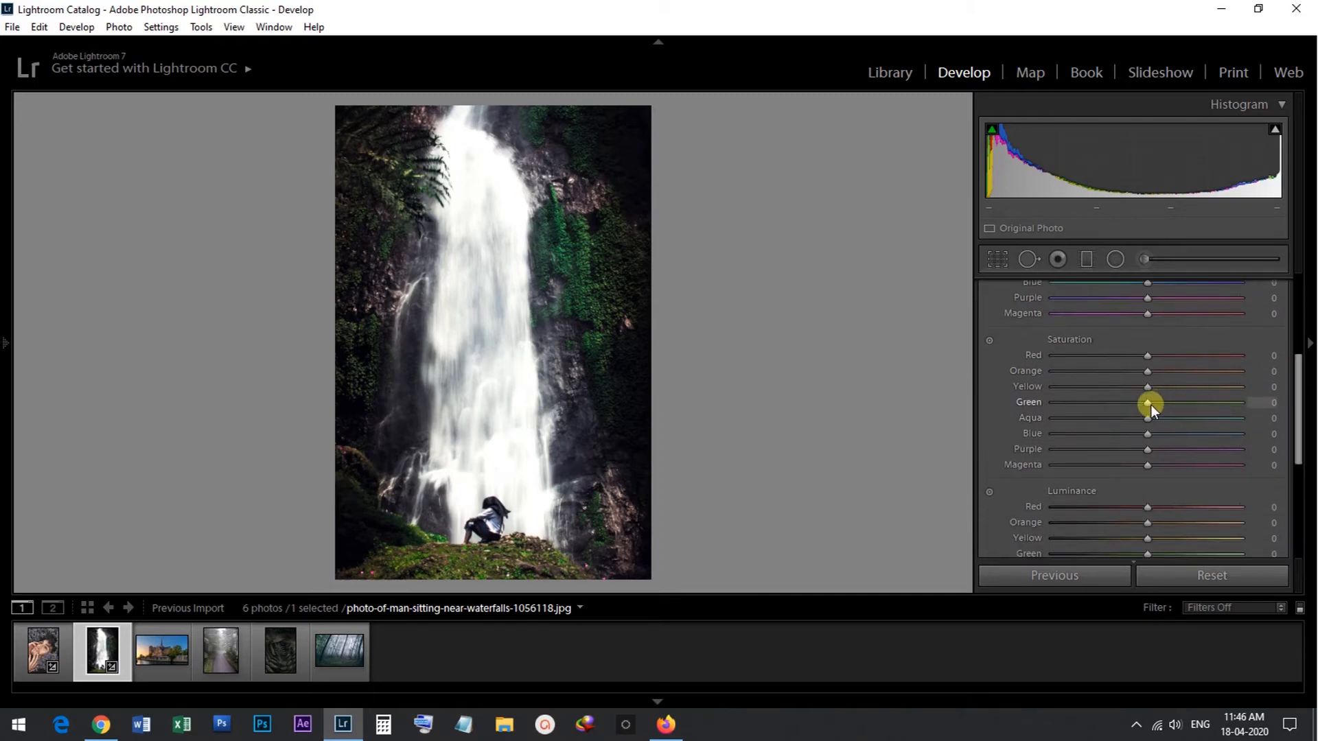
pyautogui.moveTo(1150, 404); pyautogui.dragTo(1169, 402)
# Adjust the HSL Green luminance to about +26, checking the effect on the foliage beside the waterfall up close
pyautogui.moveTo(1294, 432); pyautogui.dragTo(1299, 473)
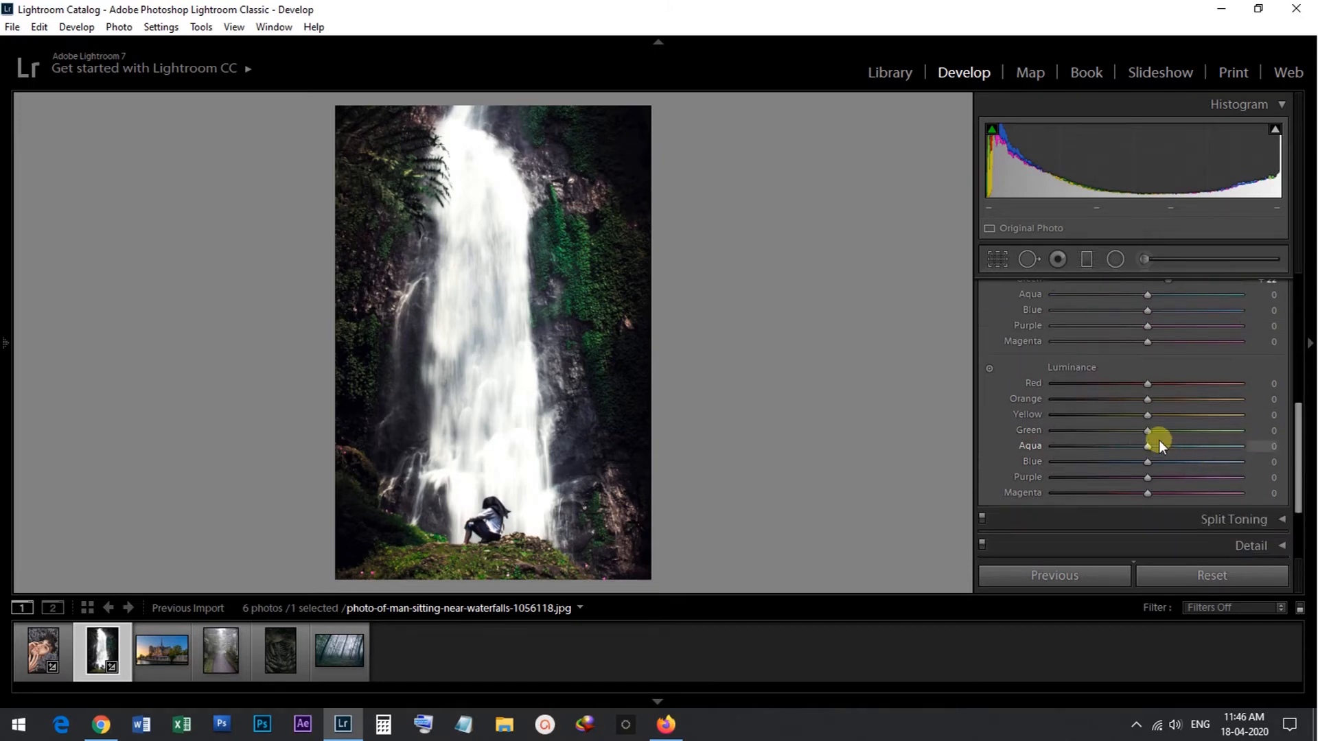
pyautogui.moveTo(1147, 430); pyautogui.dragTo(1198, 437)
pyautogui.click(558, 256)
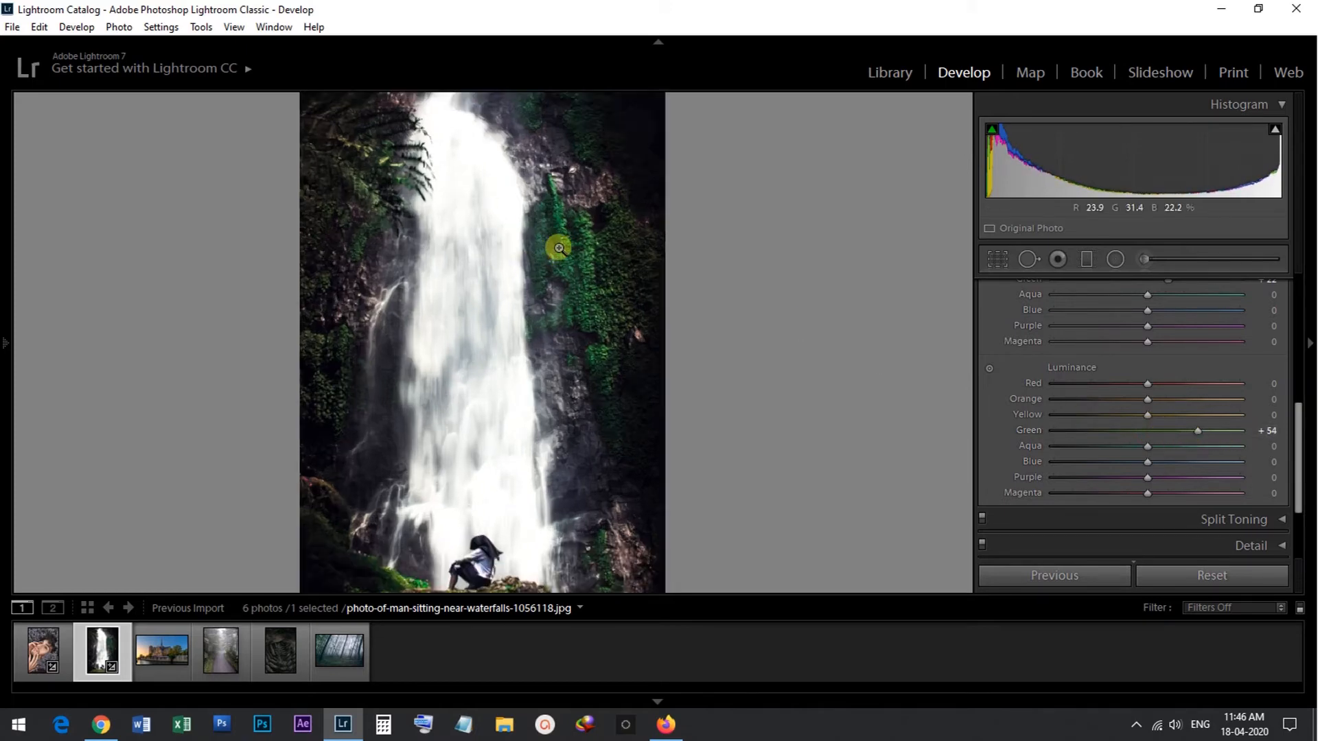
pyautogui.moveTo(707, 318); pyautogui.dragTo(639, 384)
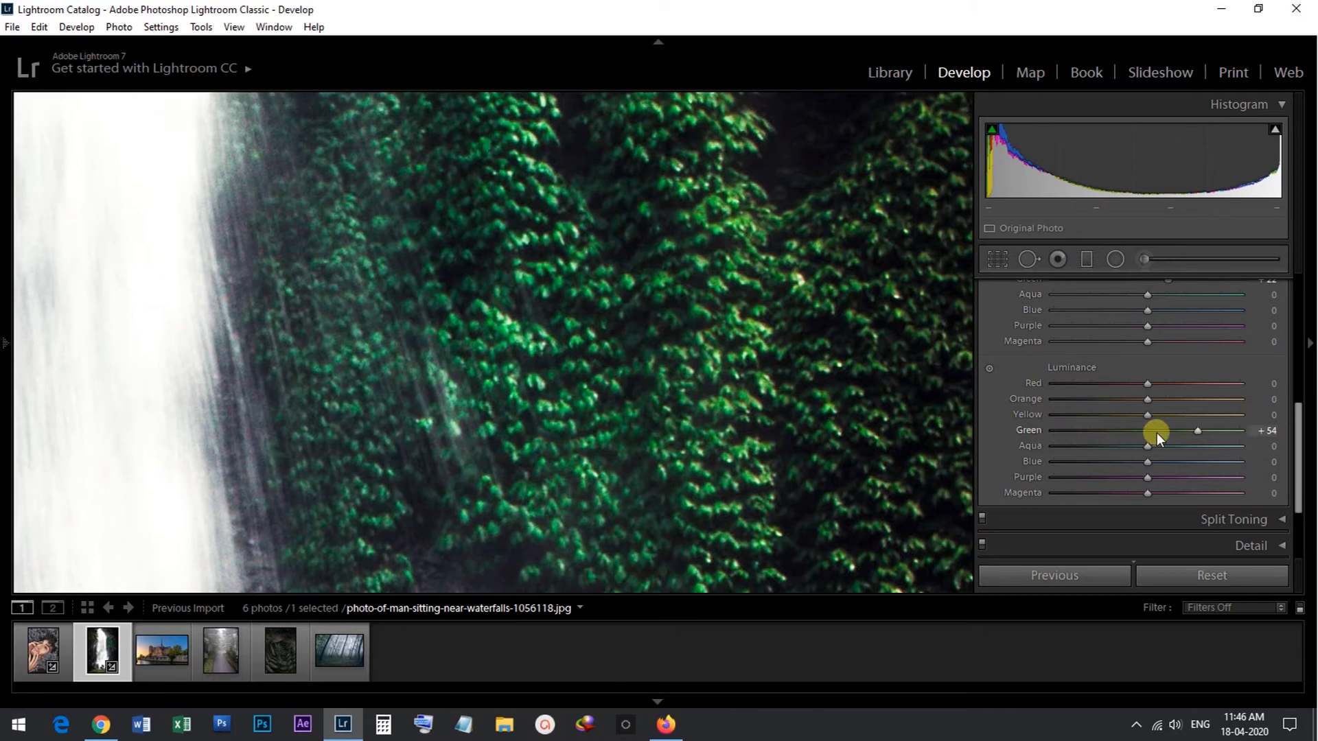
pyautogui.moveTo(1200, 432); pyautogui.dragTo(1167, 437)
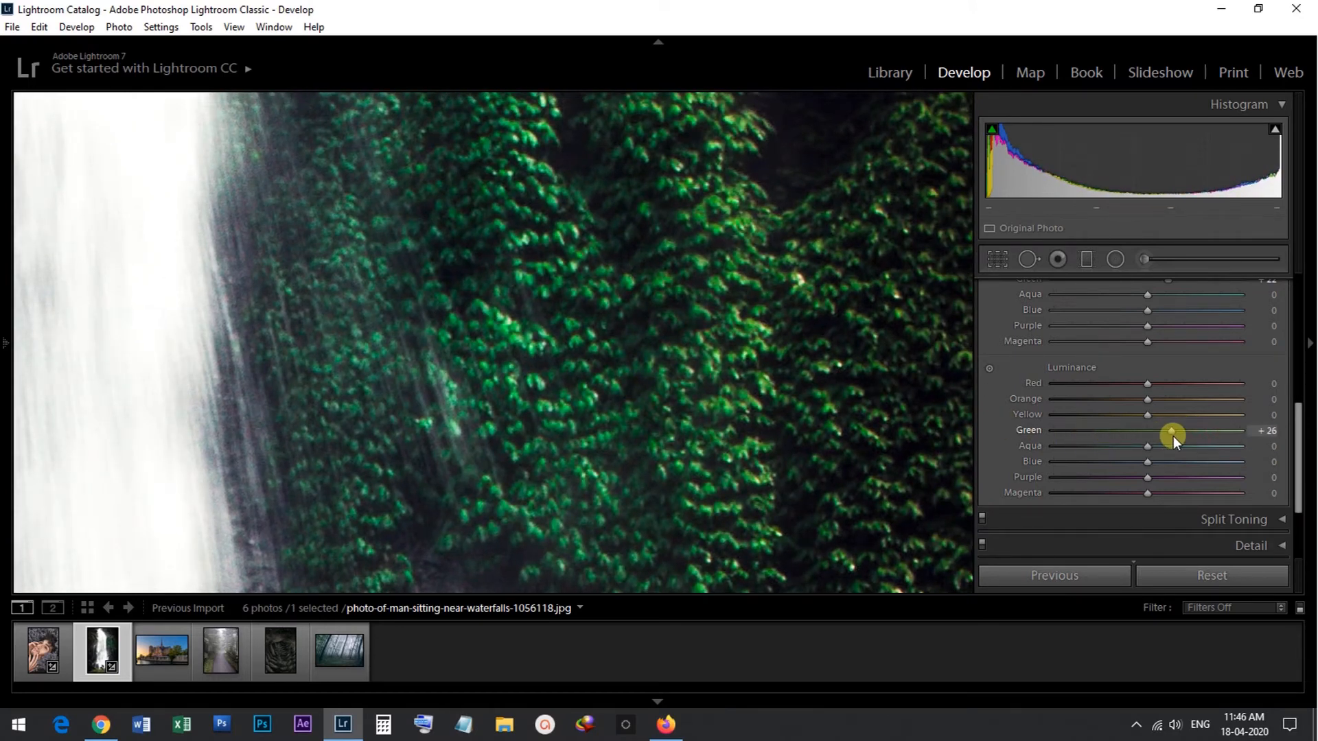
# Try the previous photo's settings on the waterfall photo, and undo the pasted settings
pyautogui.click(707, 360)
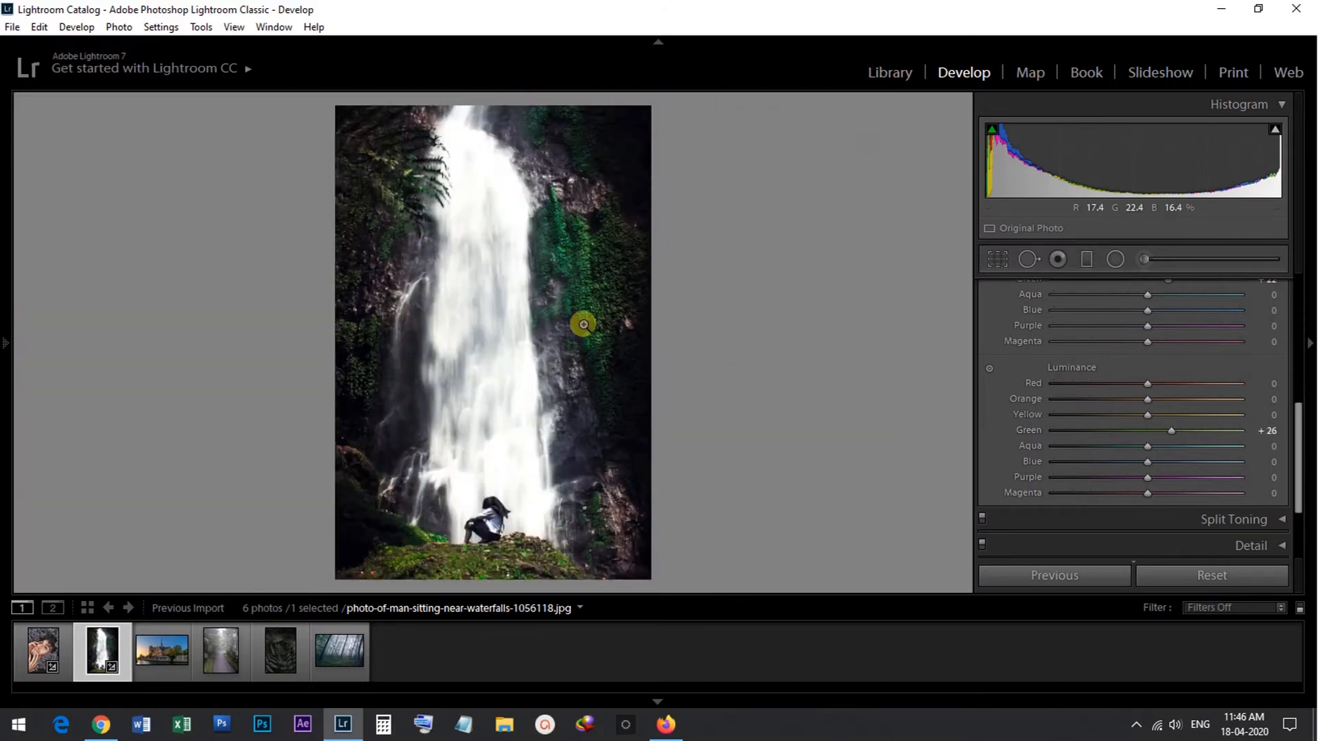
pyautogui.click(1060, 575)
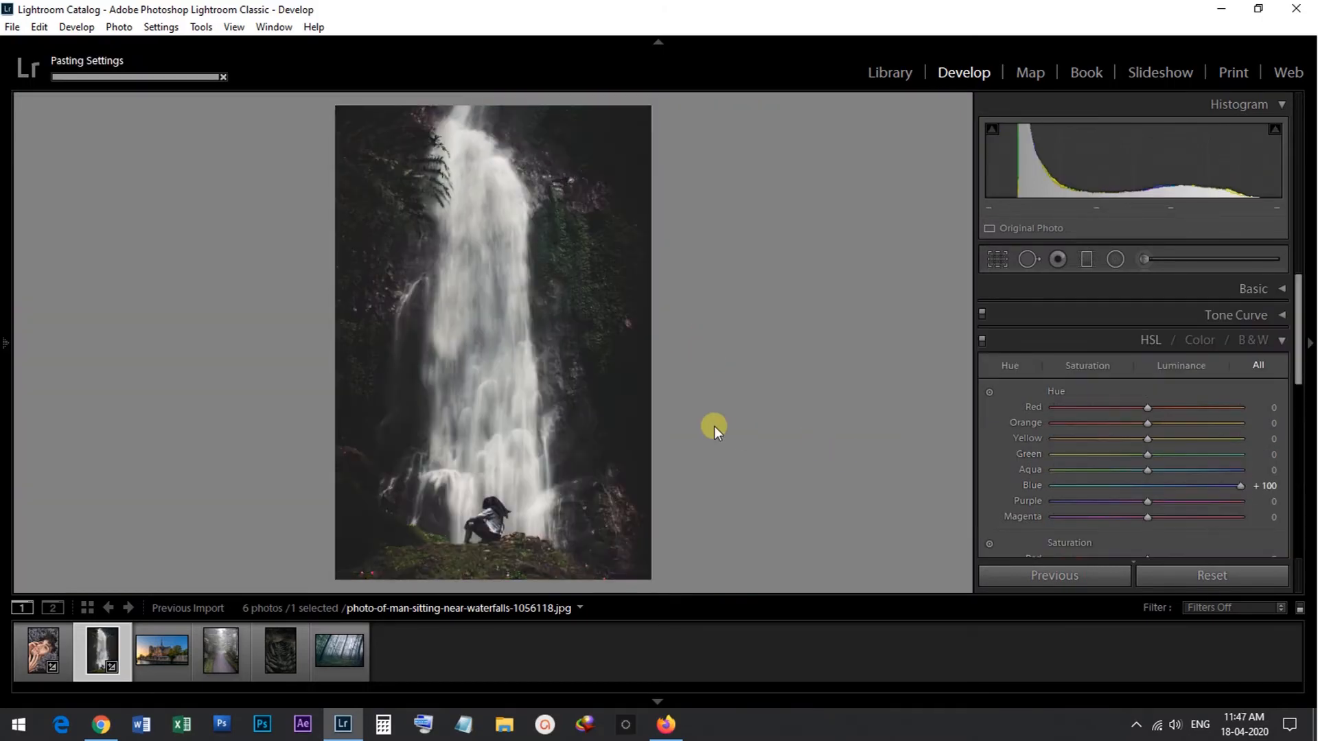
pyautogui.hotkey('ctrl', 'z')
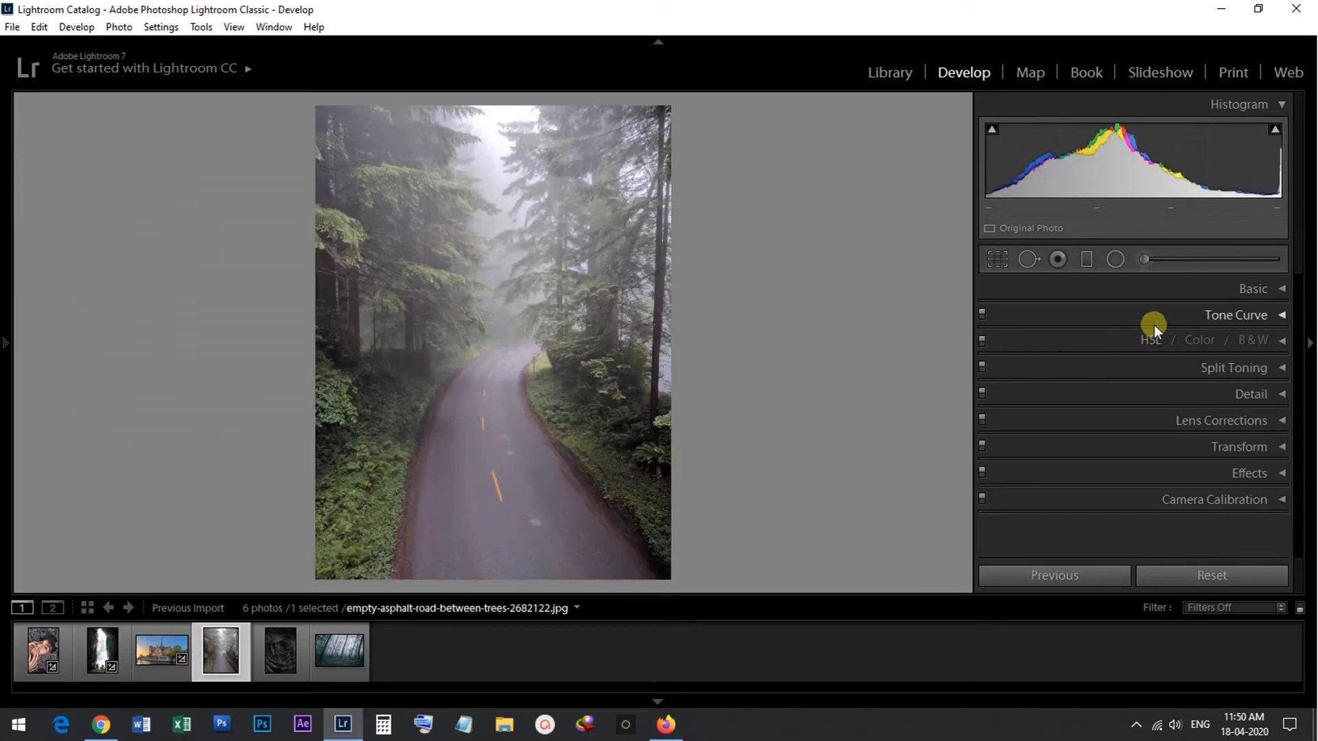
# Set the forest road photo's Exposure to -0.48, Highlights -100, Shadows -100, Whites -92 and Blacks -55 in the Basic adjustments
pyautogui.click(1281, 289)
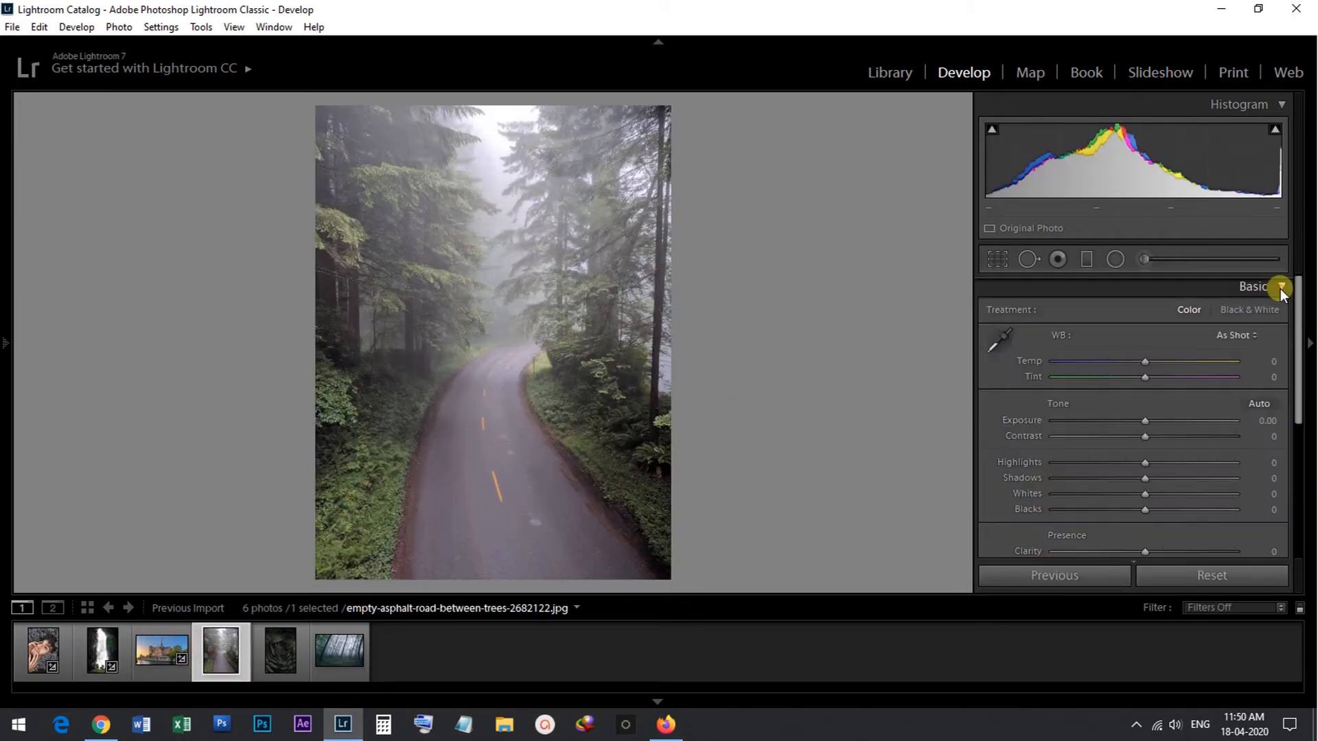
pyautogui.scroll(-1, 1192, 447)
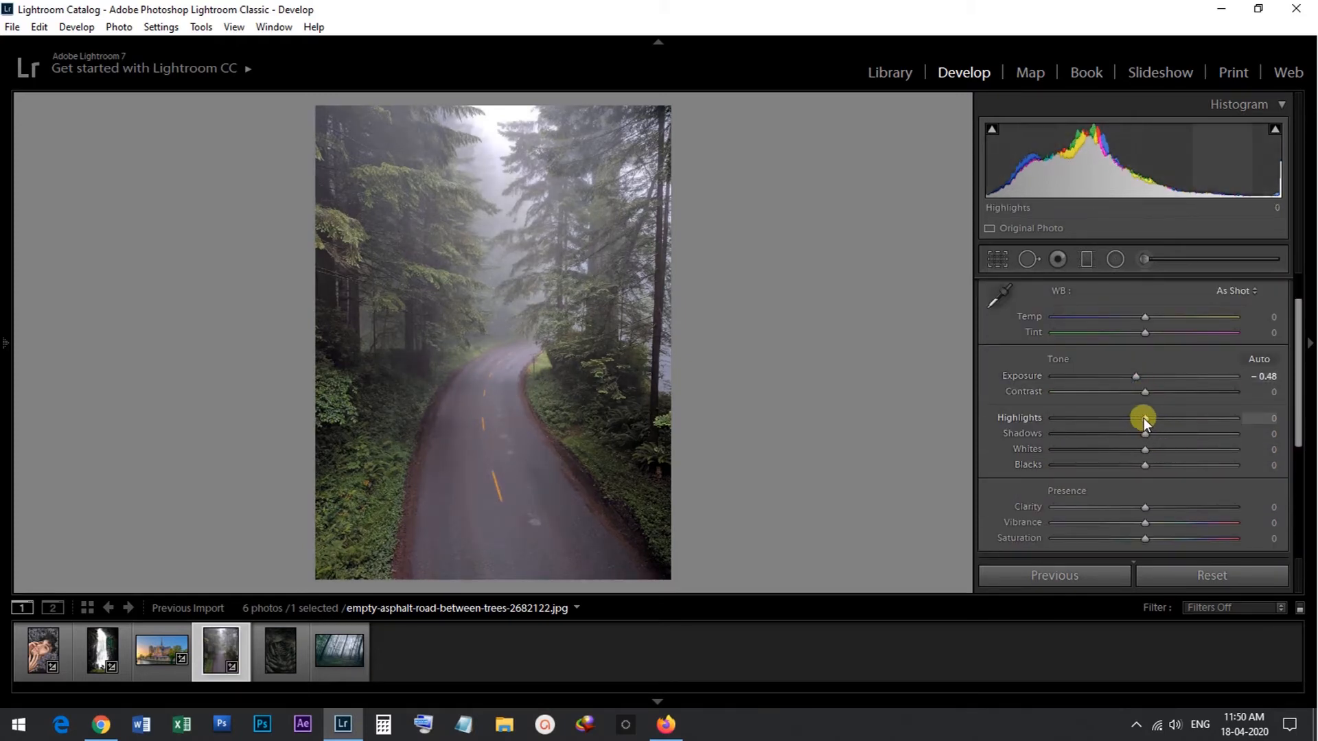
pyautogui.moveTo(1143, 418); pyautogui.dragTo(1017, 425)
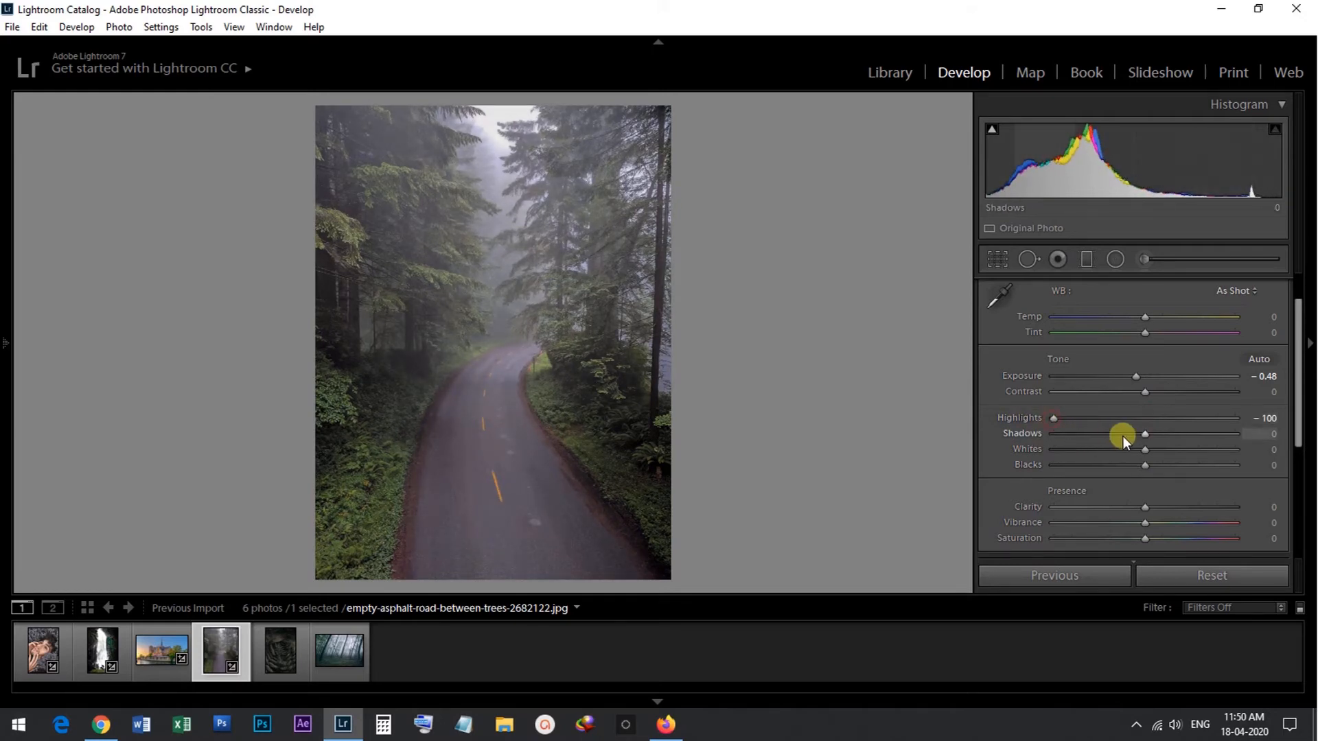
pyautogui.moveTo(1147, 435); pyautogui.dragTo(1055, 434)
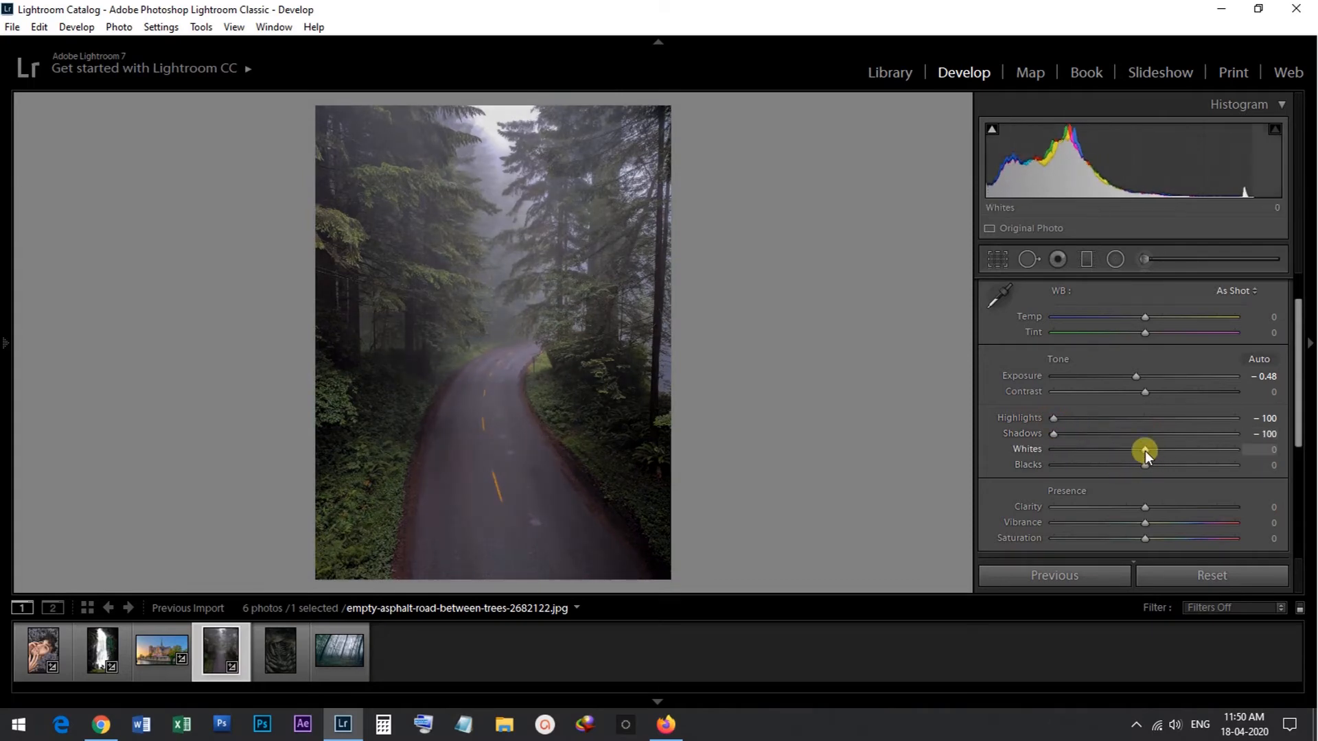
pyautogui.moveTo(1144, 450); pyautogui.dragTo(1062, 449)
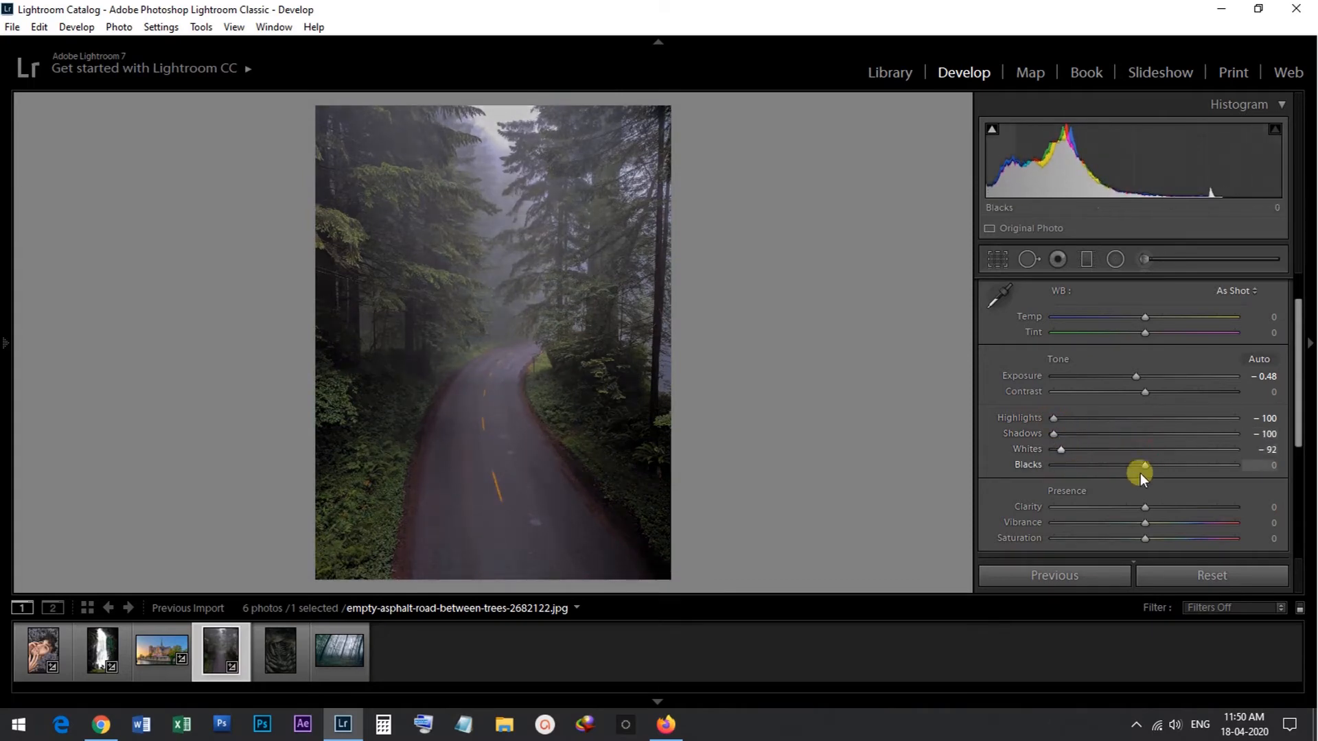
pyautogui.moveTo(1145, 467); pyautogui.dragTo(1092, 464)
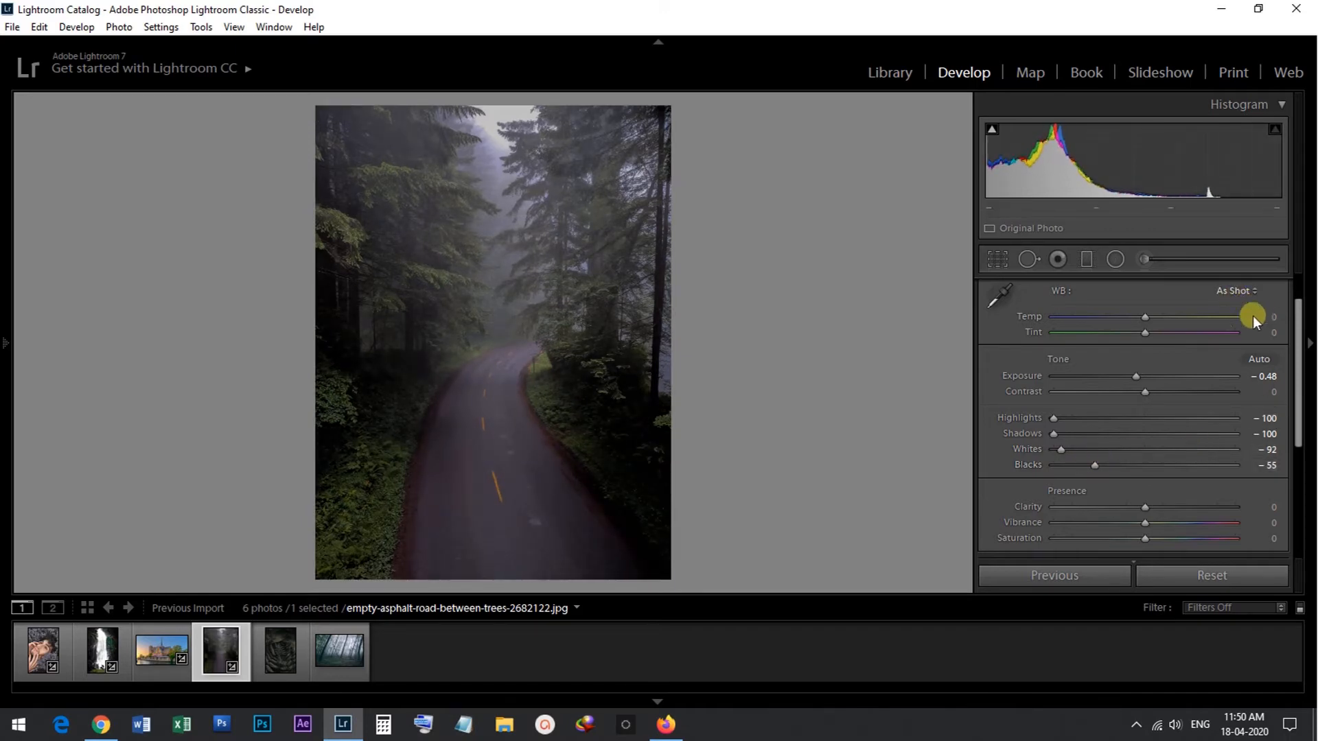
# Shift the forest road photo's white balance toward green with a Tint of -35
pyautogui.moveTo(1144, 335); pyautogui.dragTo(1111, 334)
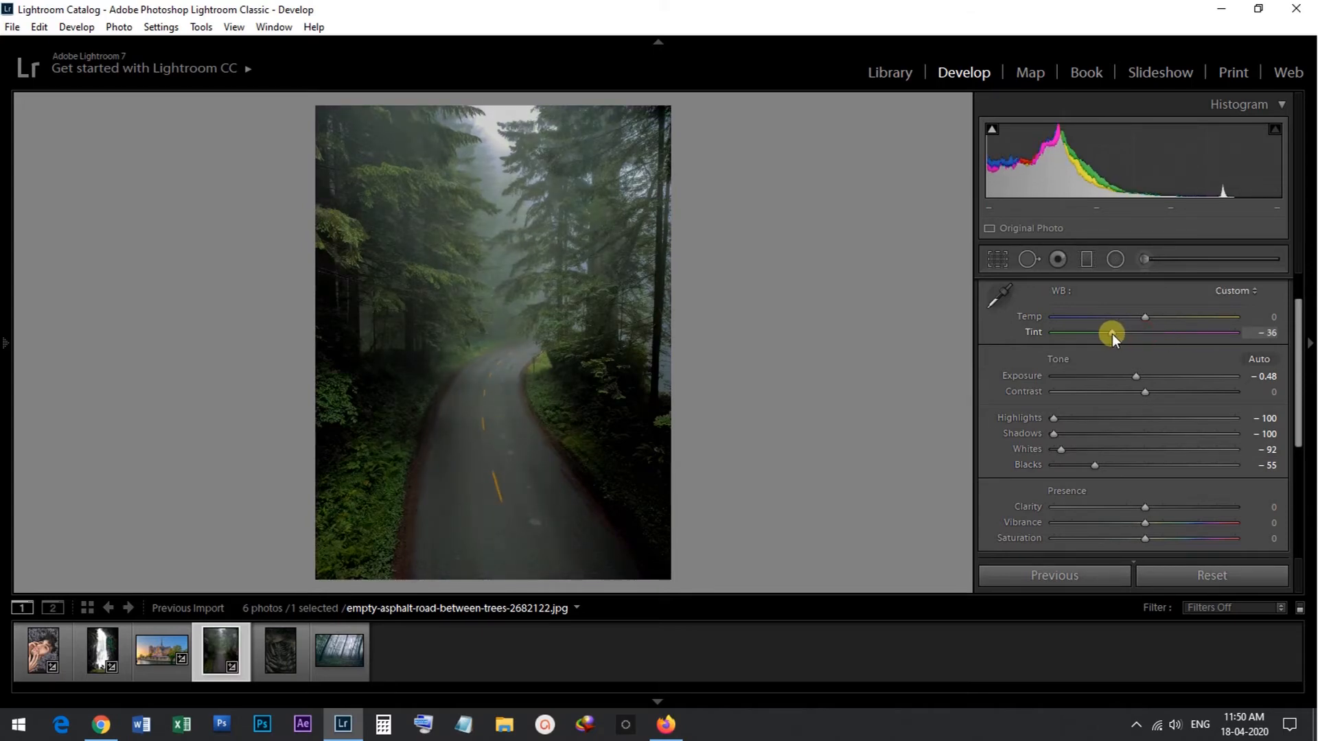
pyautogui.moveTo(1112, 334); pyautogui.dragTo(1113, 333)
pyautogui.scroll(1, 1259, 318)
pyautogui.click(1274, 297)
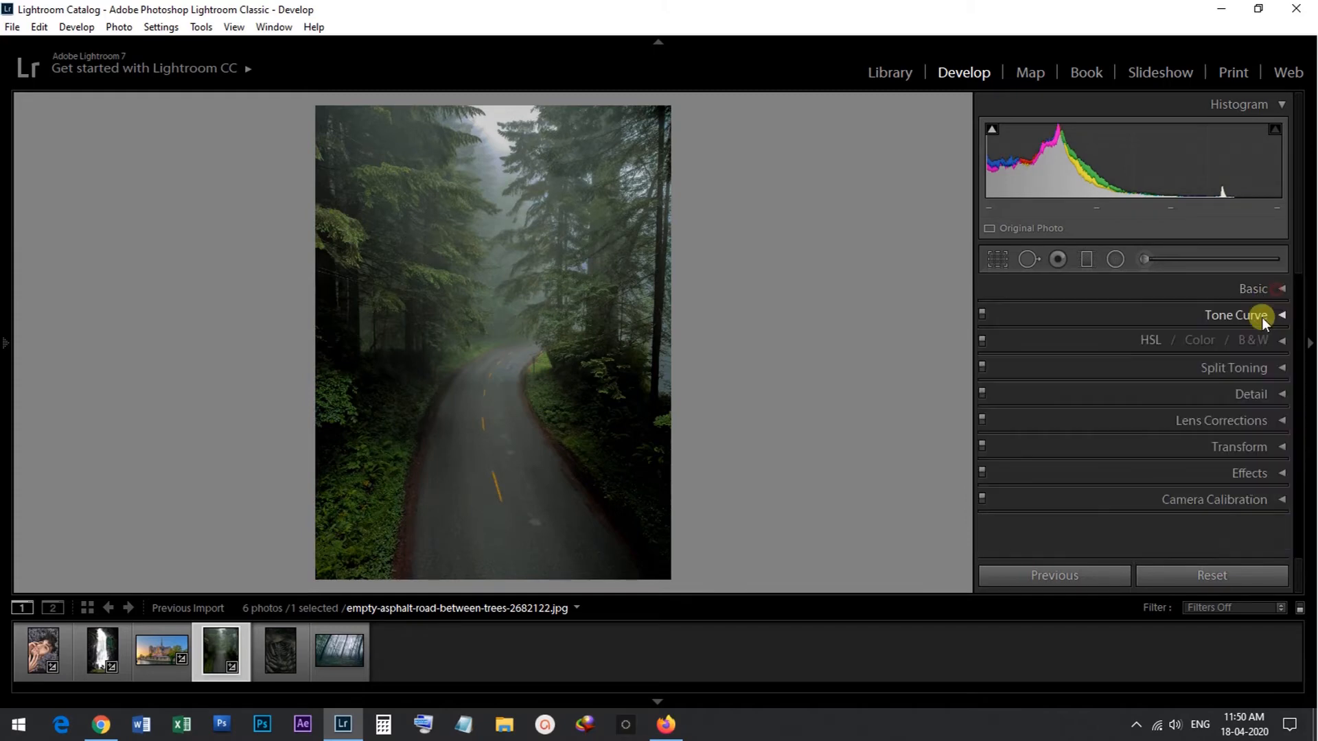
# Add a post-crop vignette to the forest road photo with Amount -40, Midpoint 34, Roundness -20 and Feather 68
pyautogui.click(1270, 474)
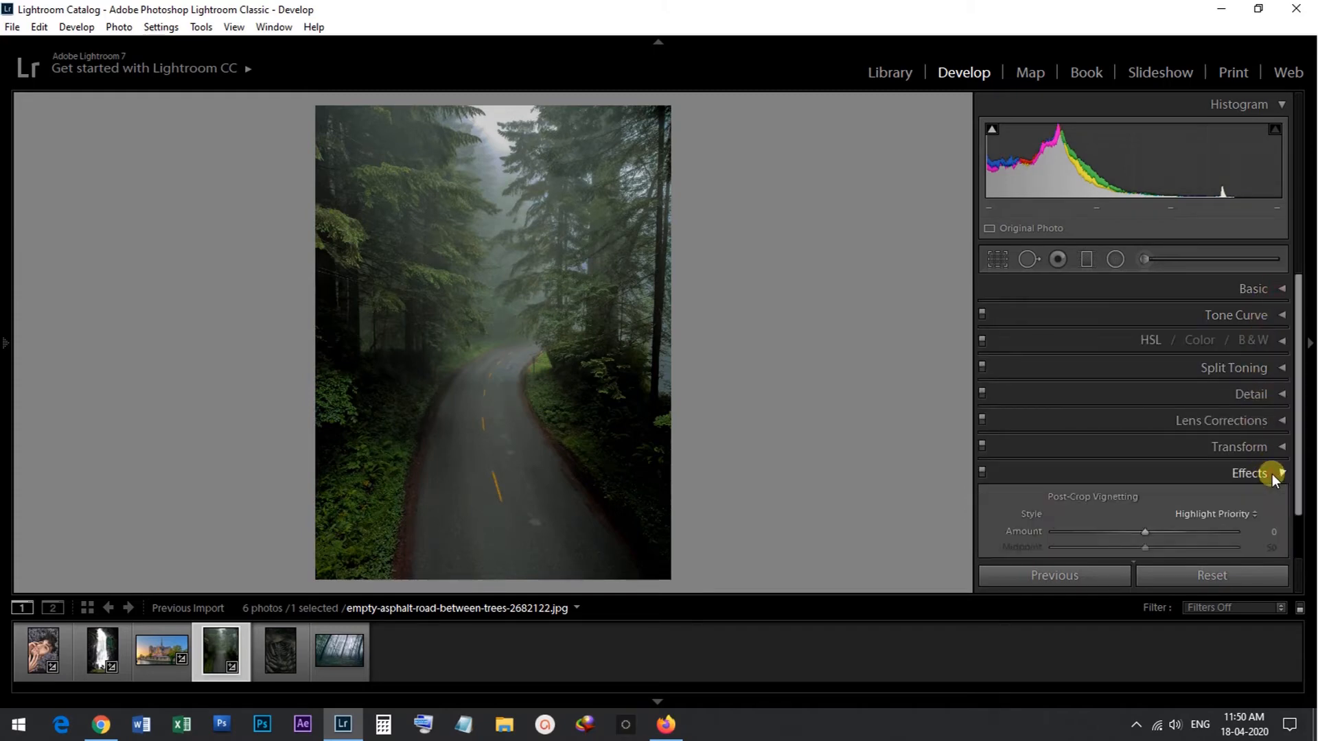
pyautogui.scroll(-1, 1220, 446)
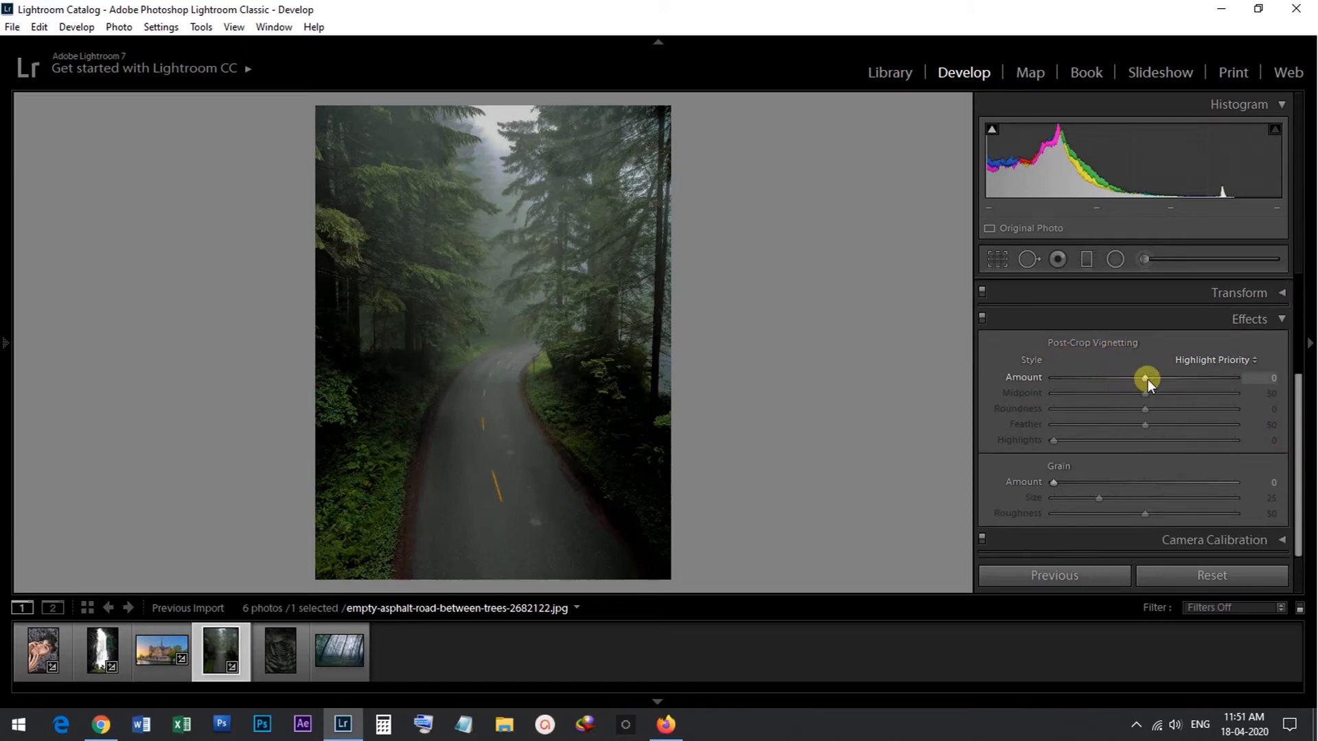
pyautogui.moveTo(1147, 378); pyautogui.dragTo(1111, 381)
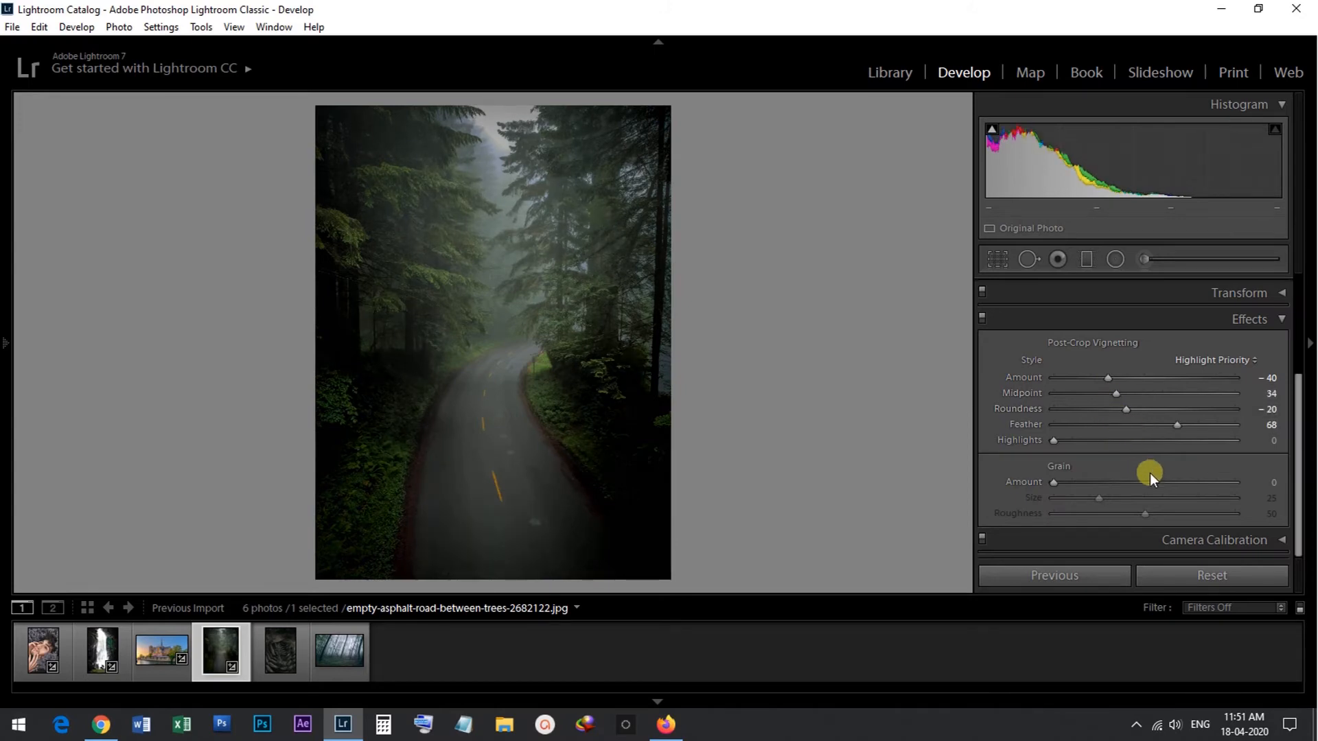
pyautogui.scroll(1, 1150, 472)
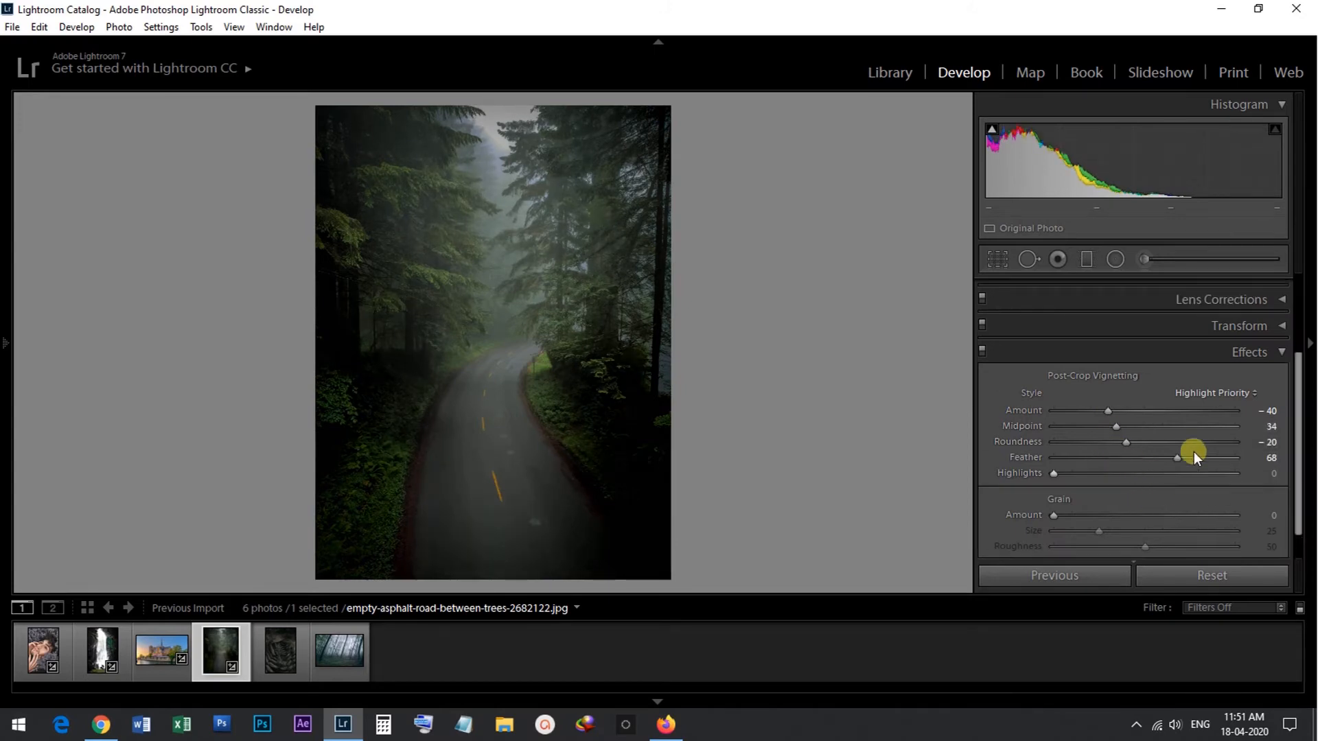
pyautogui.click(1279, 353)
# Refine the forest road photo's Basic adjustments to Exposure -0.66, Contrast +18 and Clarity +27
pyautogui.click(1271, 287)
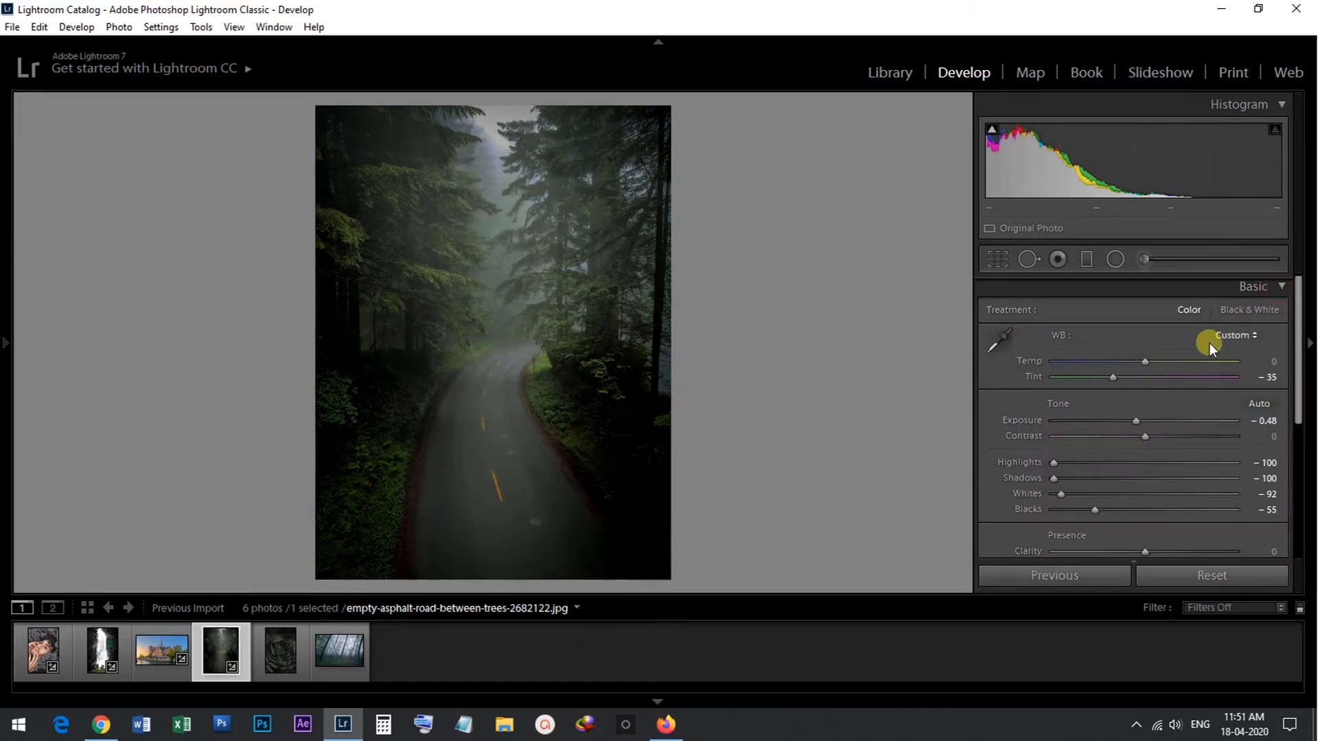
pyautogui.moveTo(1143, 434)
pyautogui.mouseDown()
pyautogui.moveTo(1160, 434)
pyautogui.moveTo(1132, 420)
pyautogui.mouseUp()
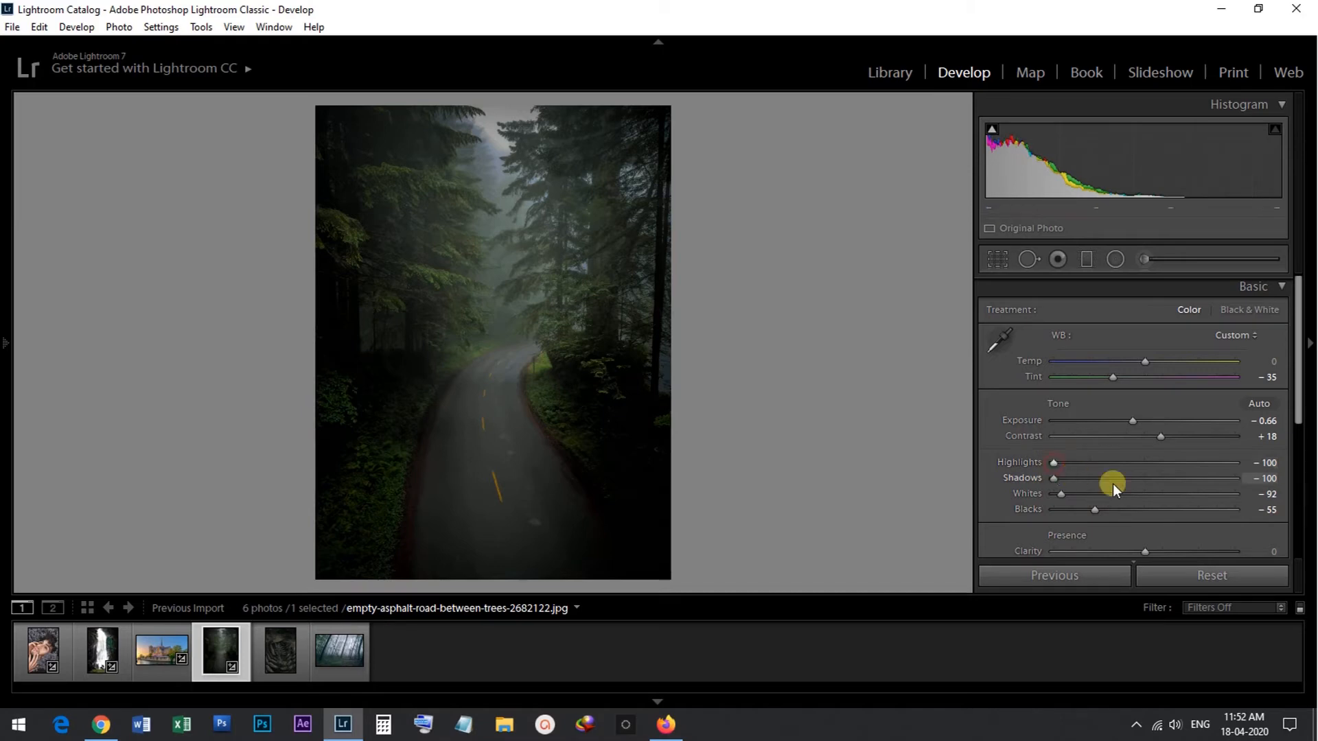
pyautogui.scroll(-2, 1125, 486)
pyautogui.moveTo(1147, 463); pyautogui.dragTo(1169, 463)
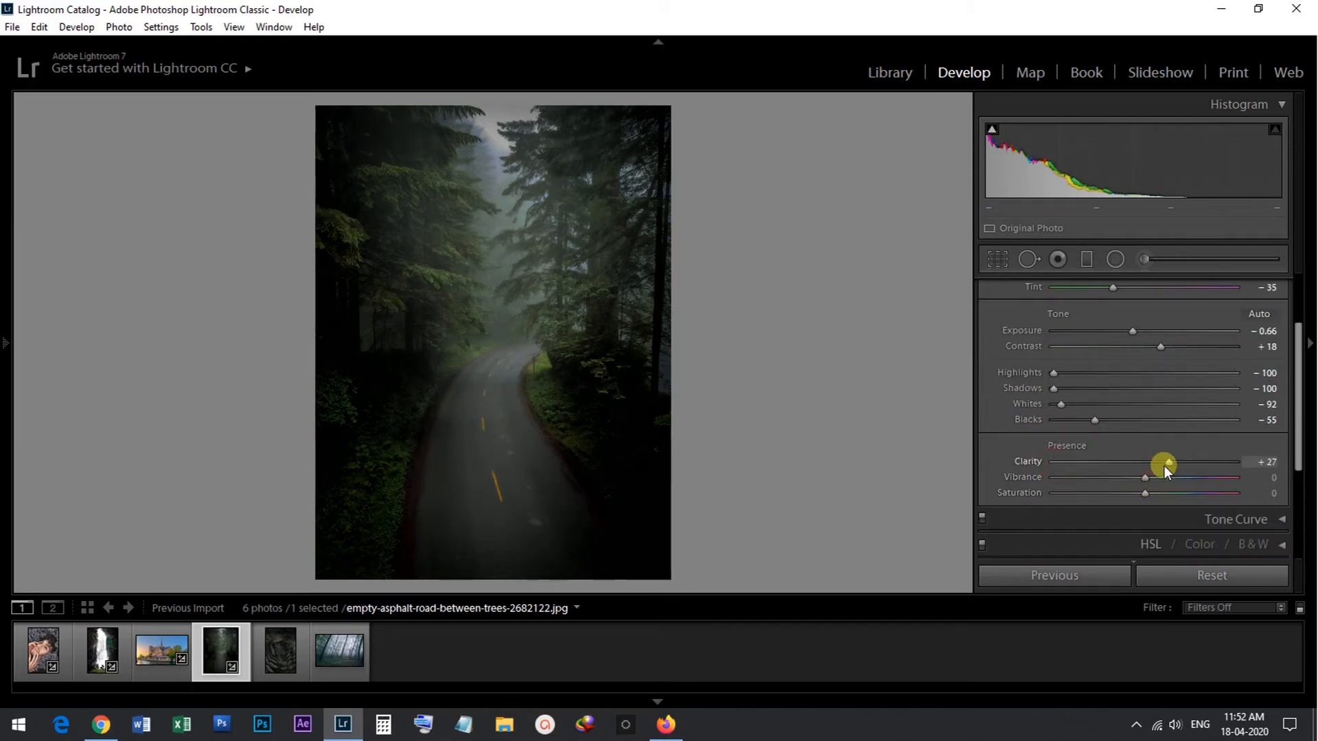
# Try the previous photo's settings on the forest road photo, and undo the pasted settings
pyautogui.click(1053, 575)
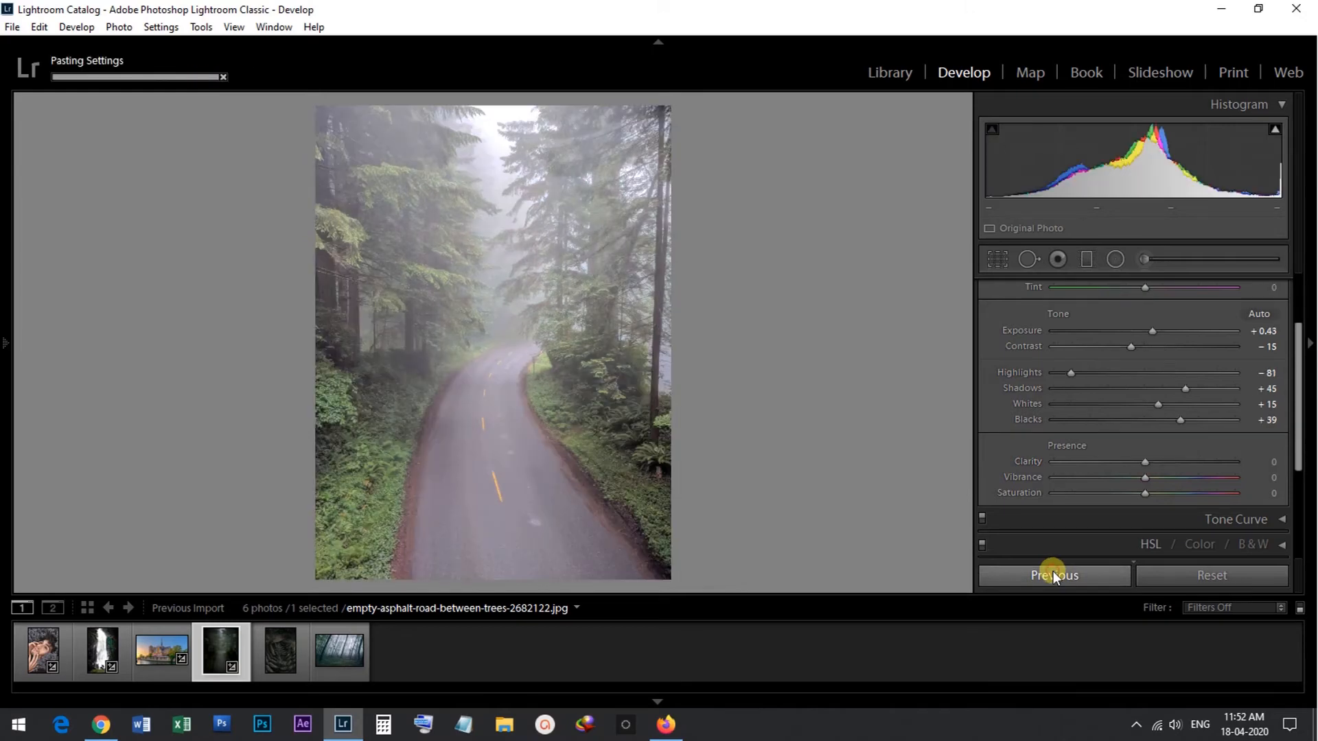
pyautogui.hotkey('ctrl', 'z')
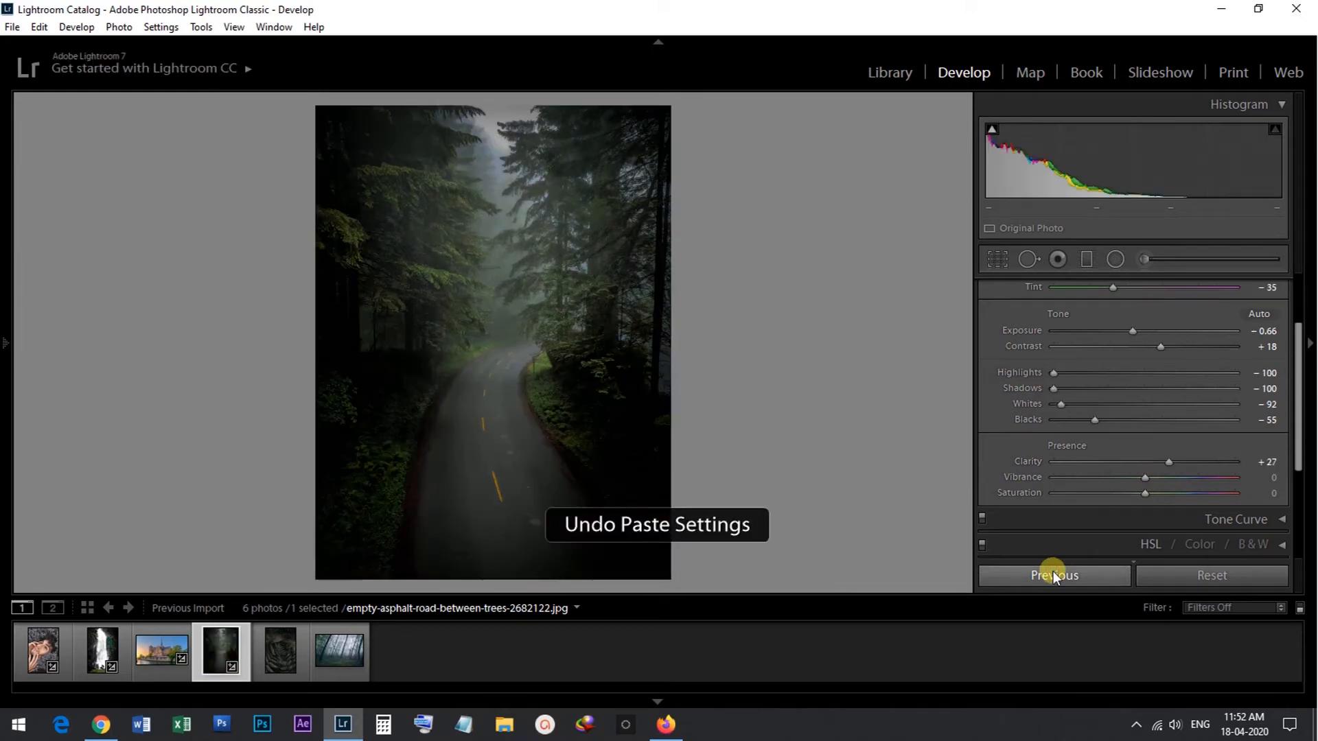
# Switch to the fern leaves photo and cool its white balance by lowering Temp to -50
pyautogui.press('Right')
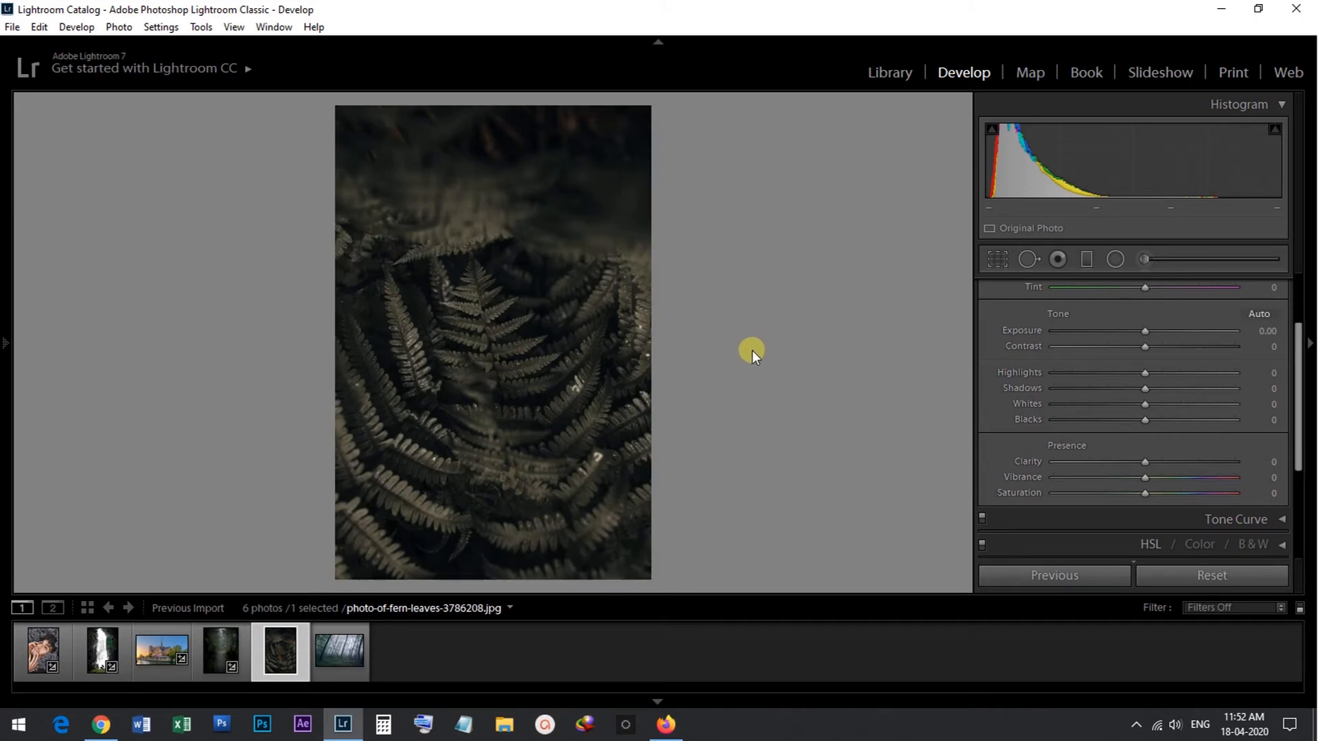
pyautogui.scroll(2, 1241, 352)
pyautogui.click(1277, 289)
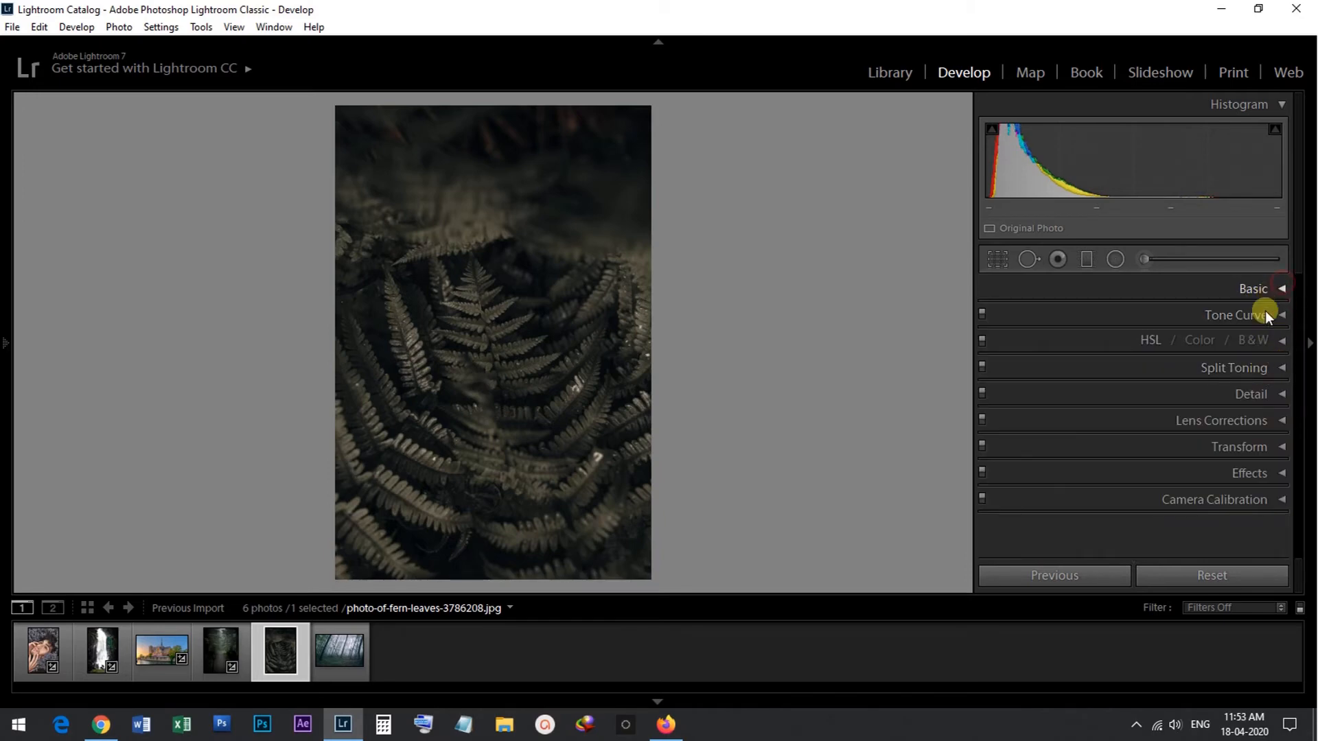
pyautogui.click(1278, 295)
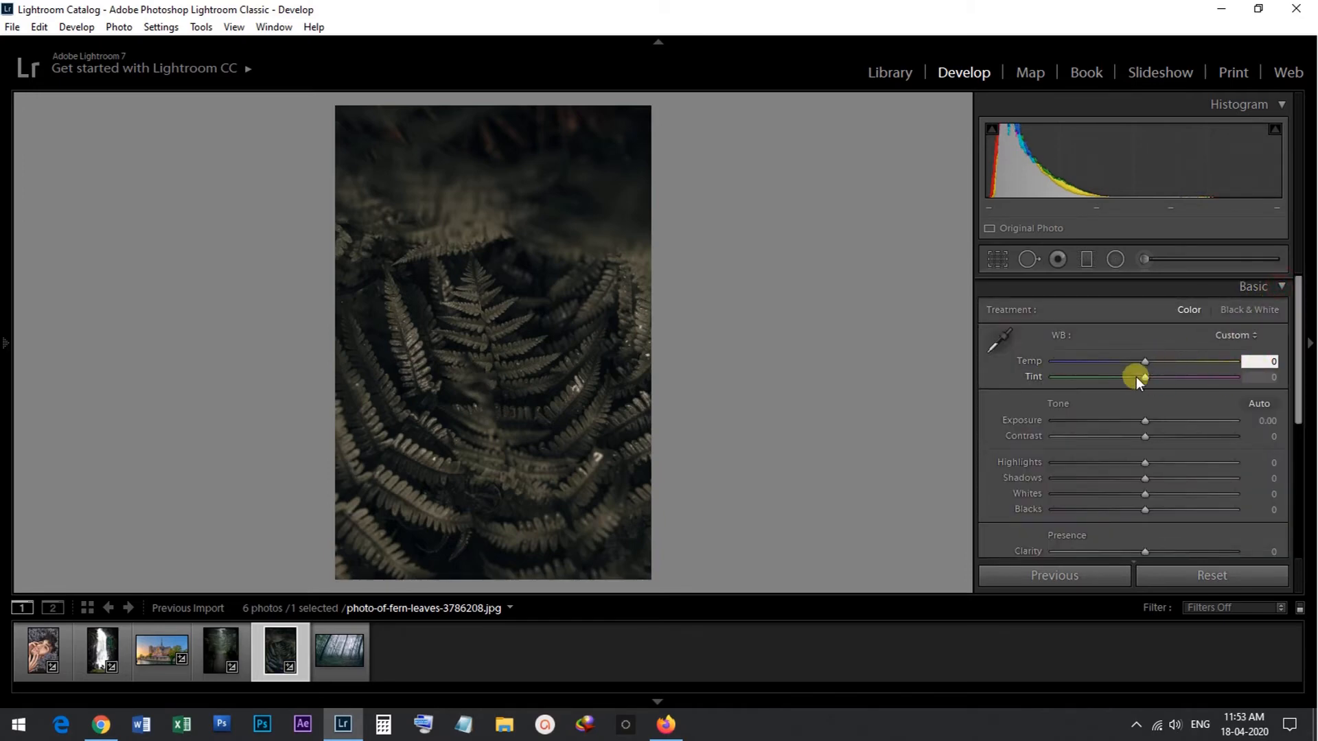
pyautogui.click(1144, 361)
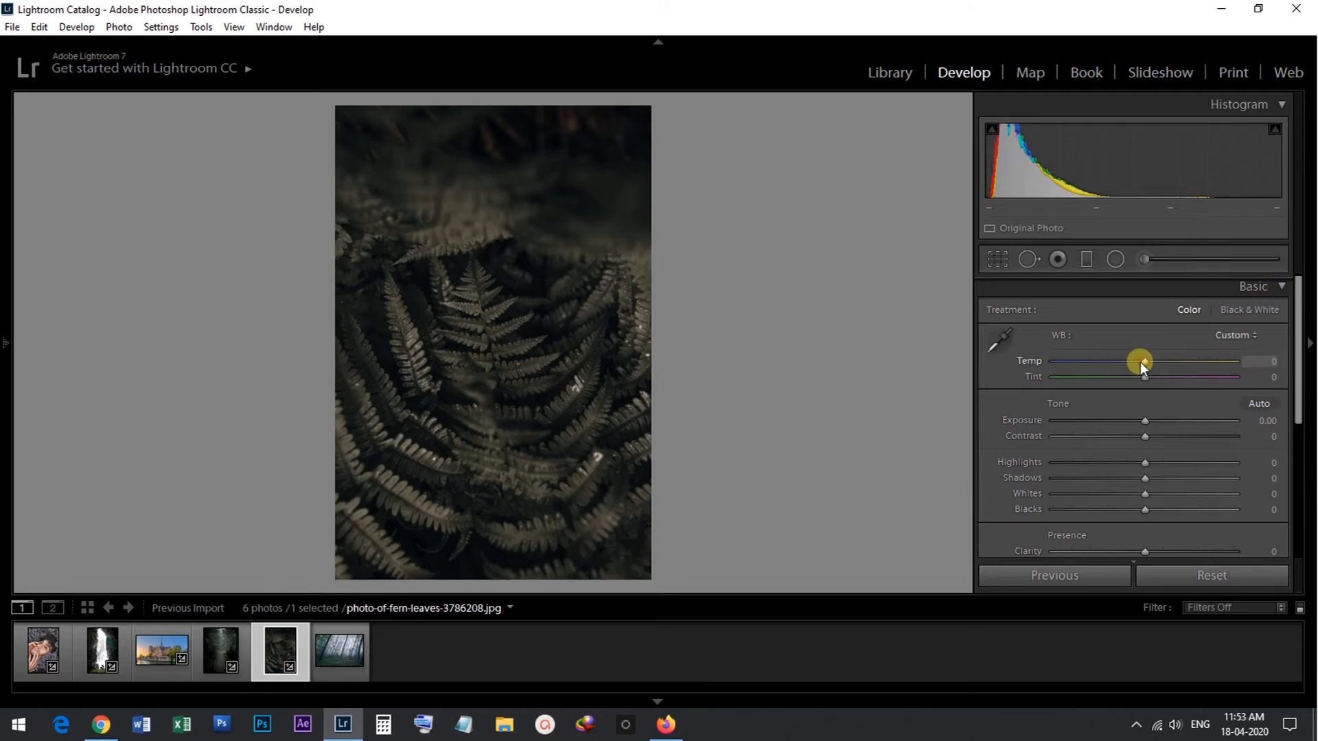
pyautogui.press('Down')
pyautogui.press('Down')
pyautogui.press('Down')
pyautogui.press('Down')
pyautogui.press('Down')
pyautogui.press('Down')
pyautogui.press('Down')
pyautogui.press('Down')
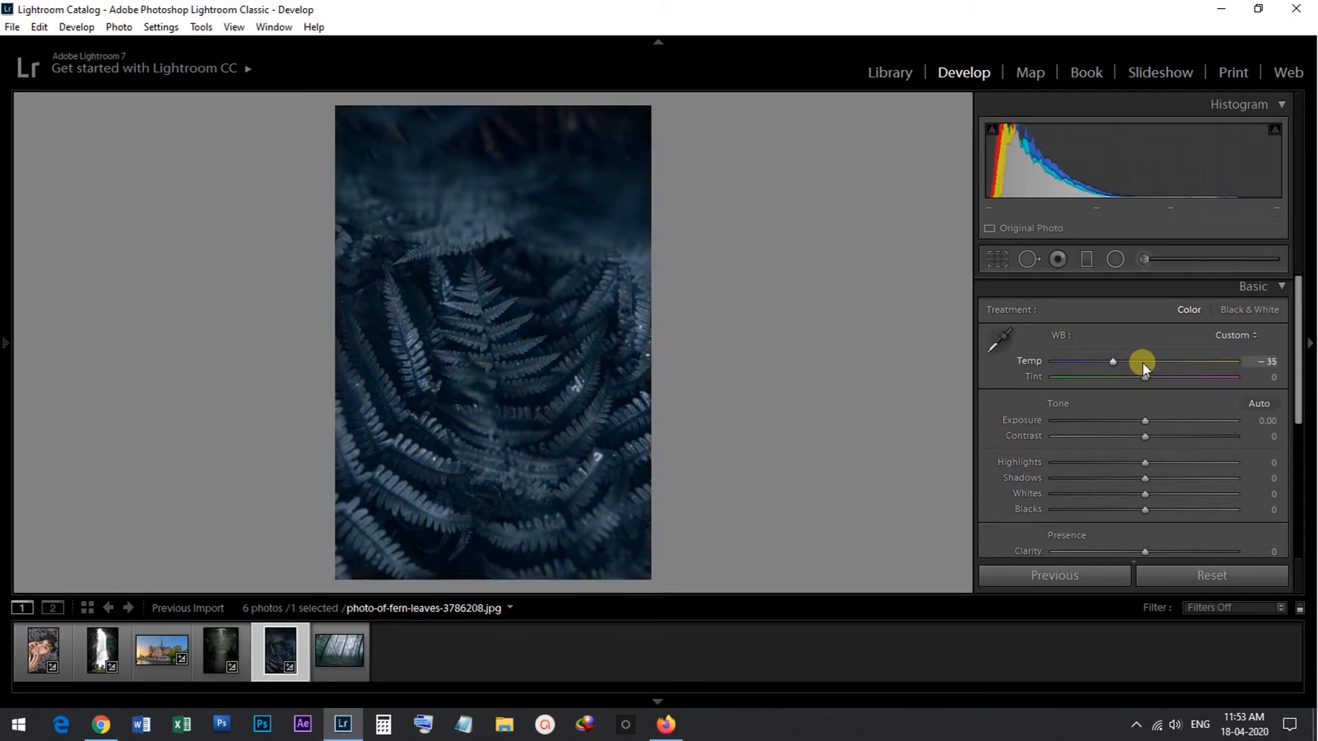
pyautogui.press('Down')
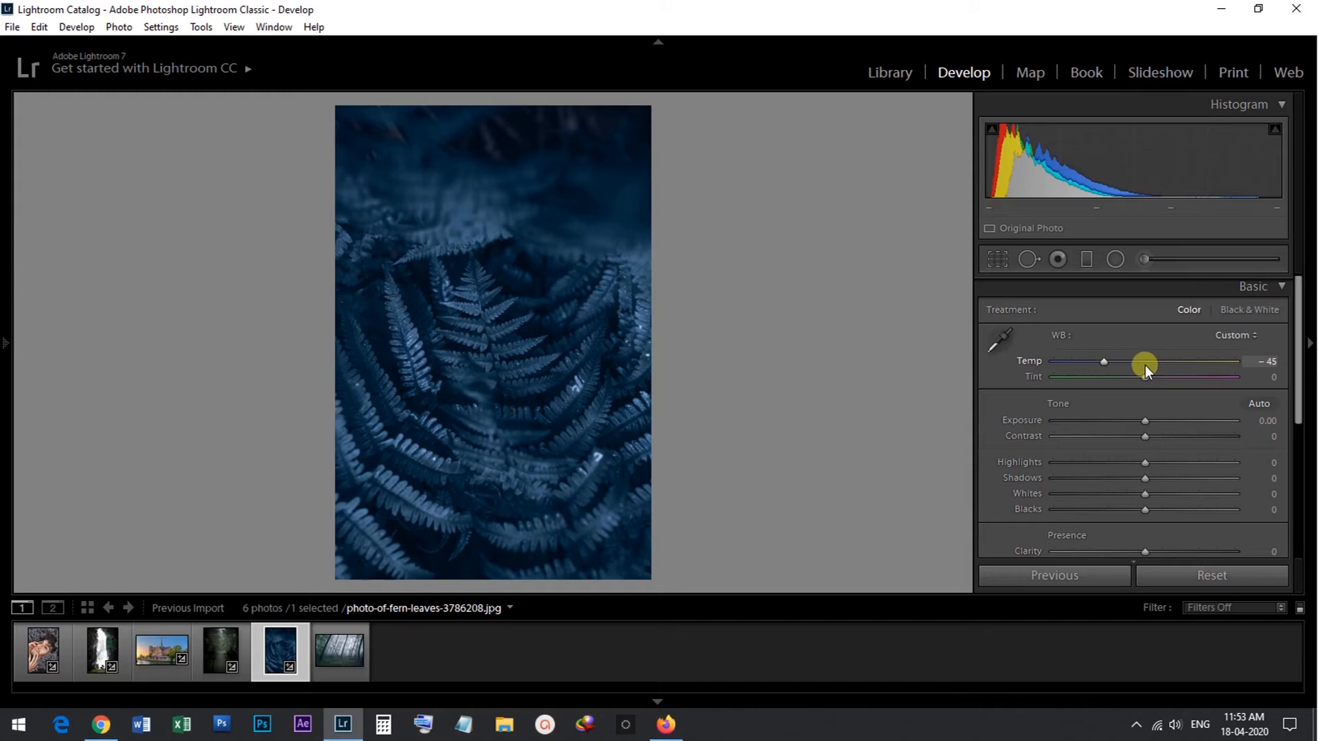
pyautogui.press('Down')
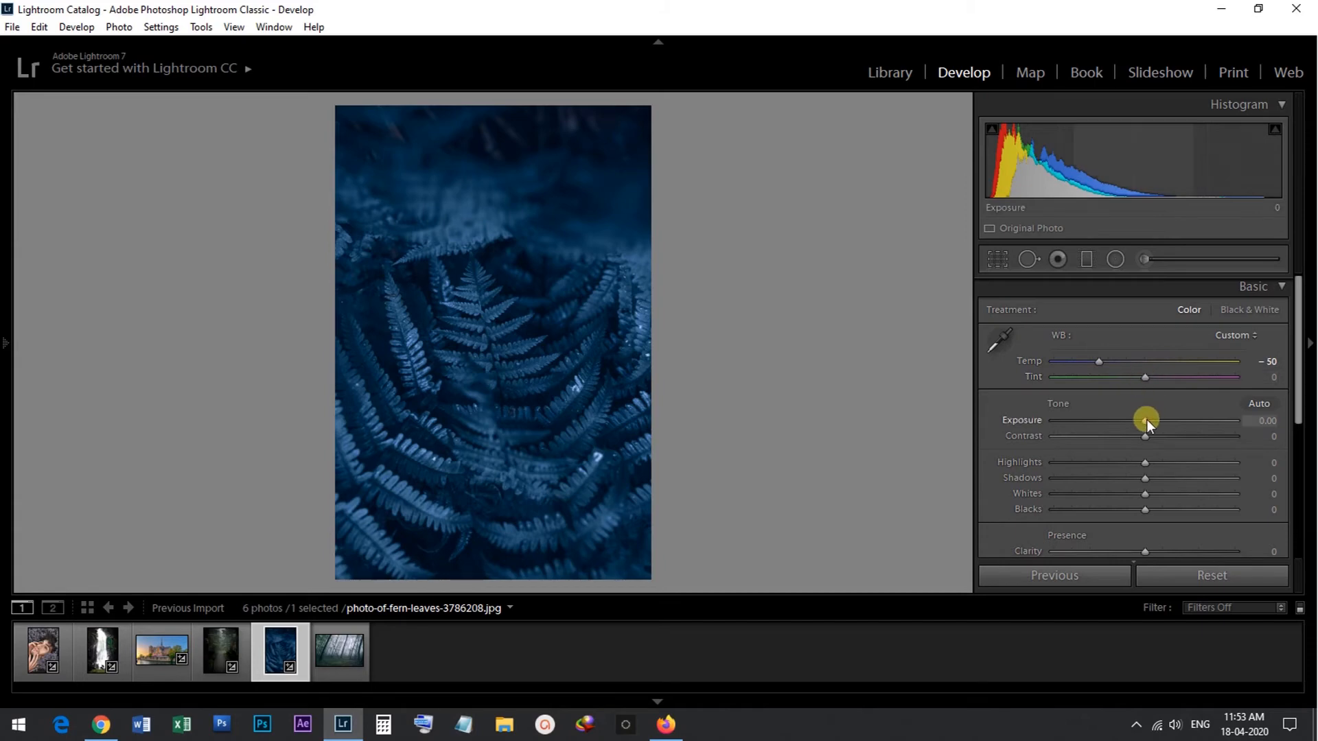
# Set the fern photo's Exposure to -0.10, Highlights -39, Shadows -31 and Blacks -28 in the Basic adjustments
pyautogui.press('Down')
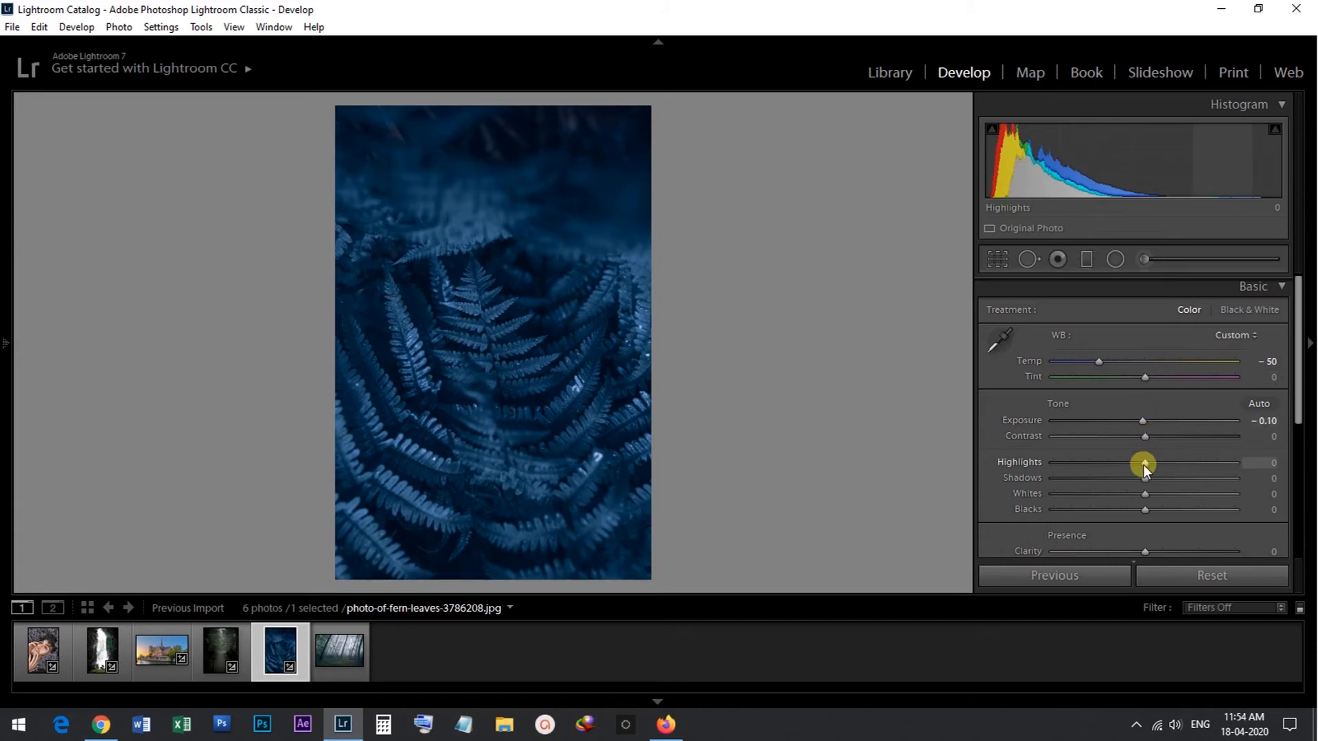
pyautogui.moveTo(1143, 464); pyautogui.dragTo(1116, 509)
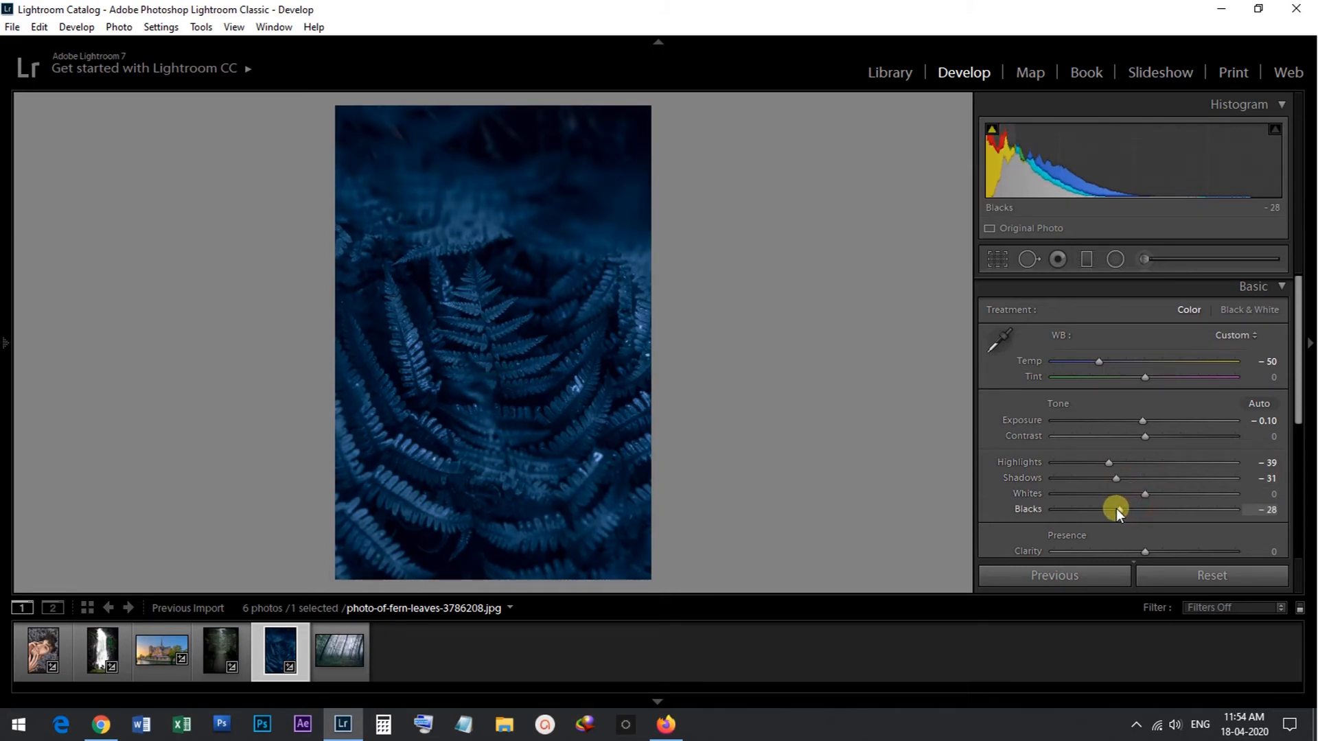
pyautogui.click(1277, 288)
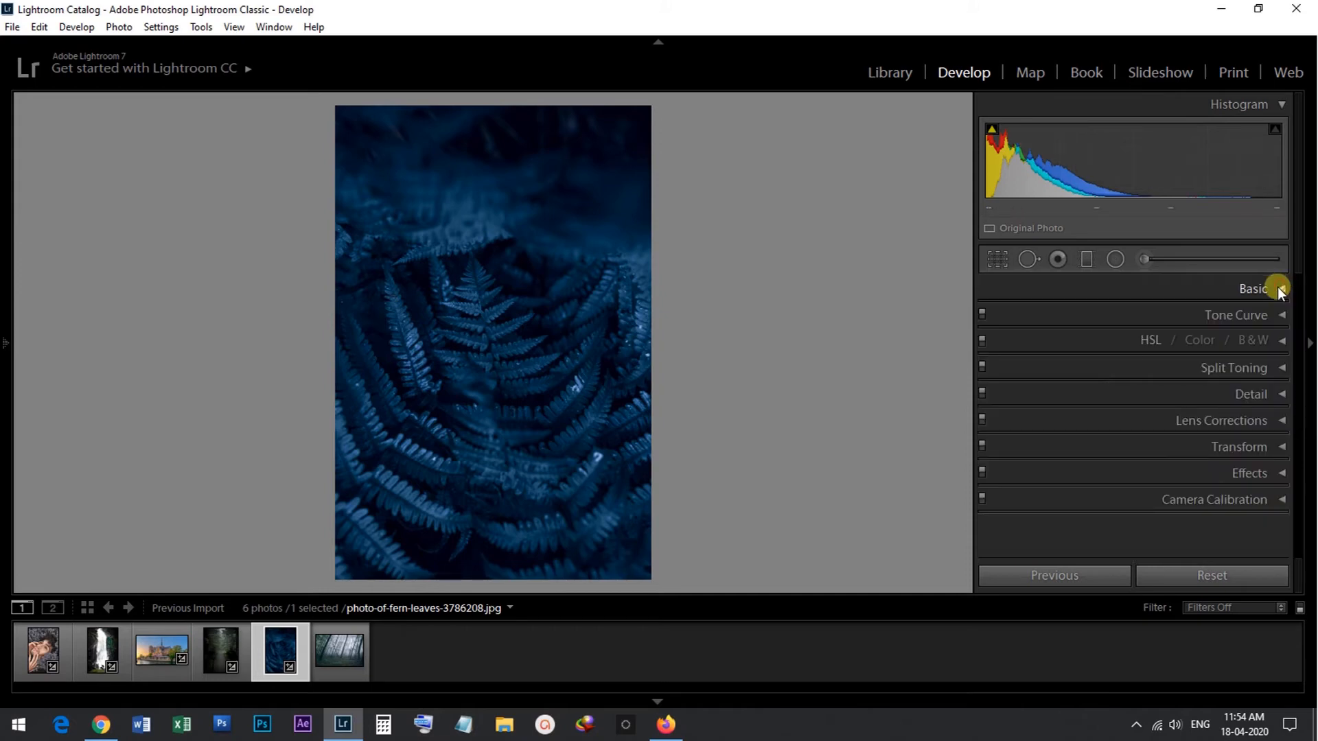
# Add a post-crop vignette to the fern photo with Amount -34 and Midpoint 30
pyautogui.click(1279, 474)
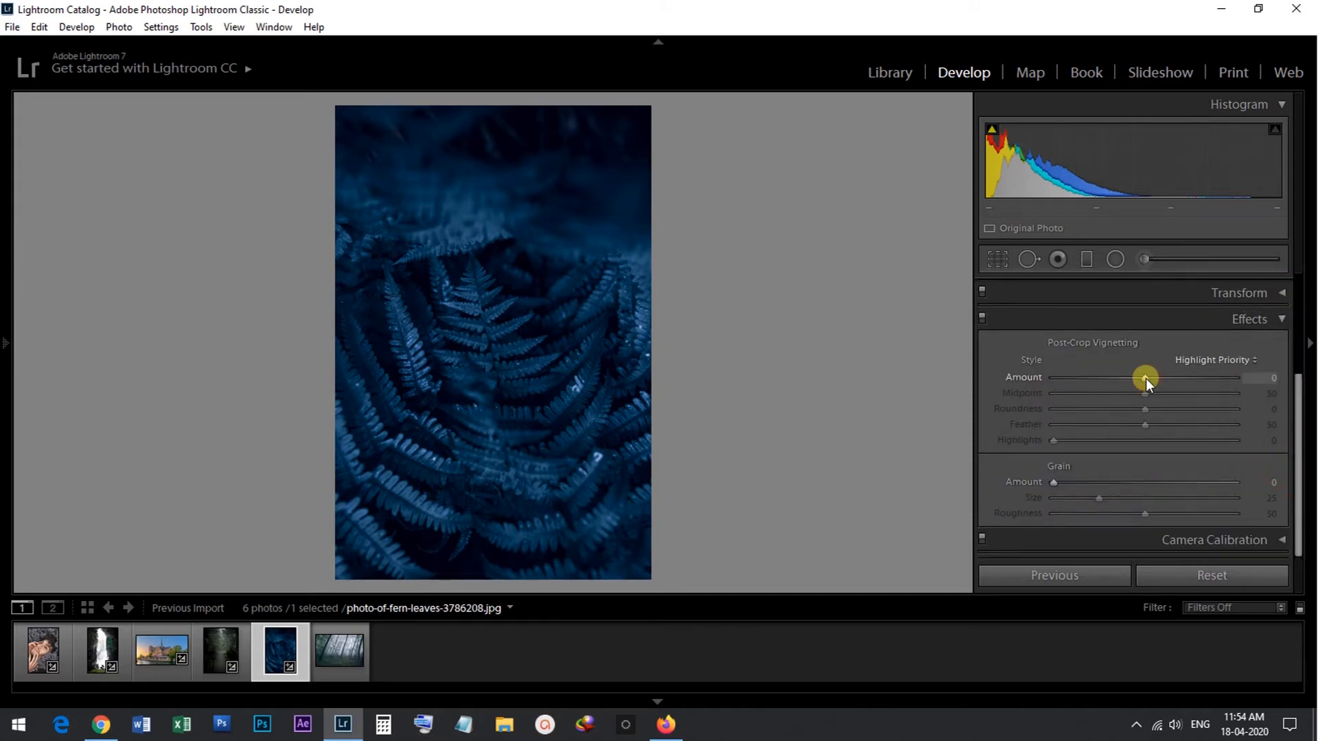
pyautogui.moveTo(1143, 377); pyautogui.dragTo(1111, 395)
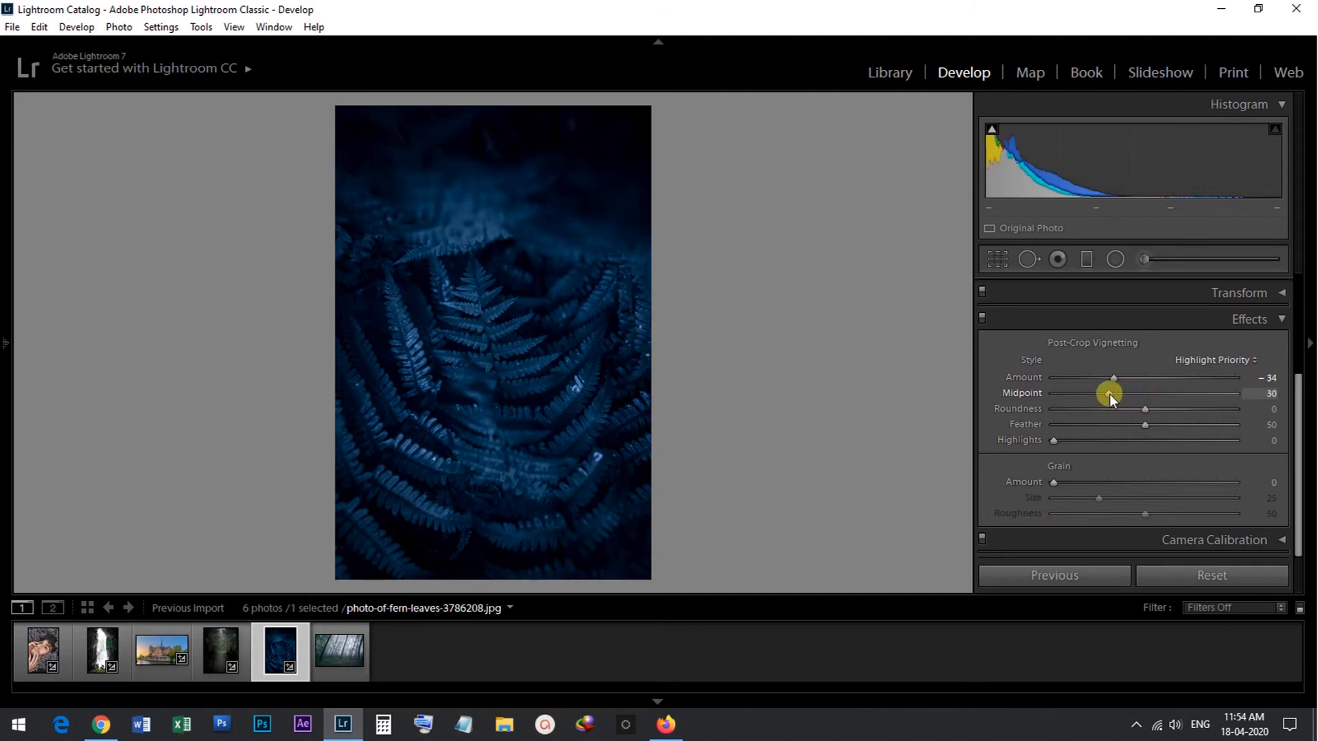
pyautogui.scroll(2, 1166, 420)
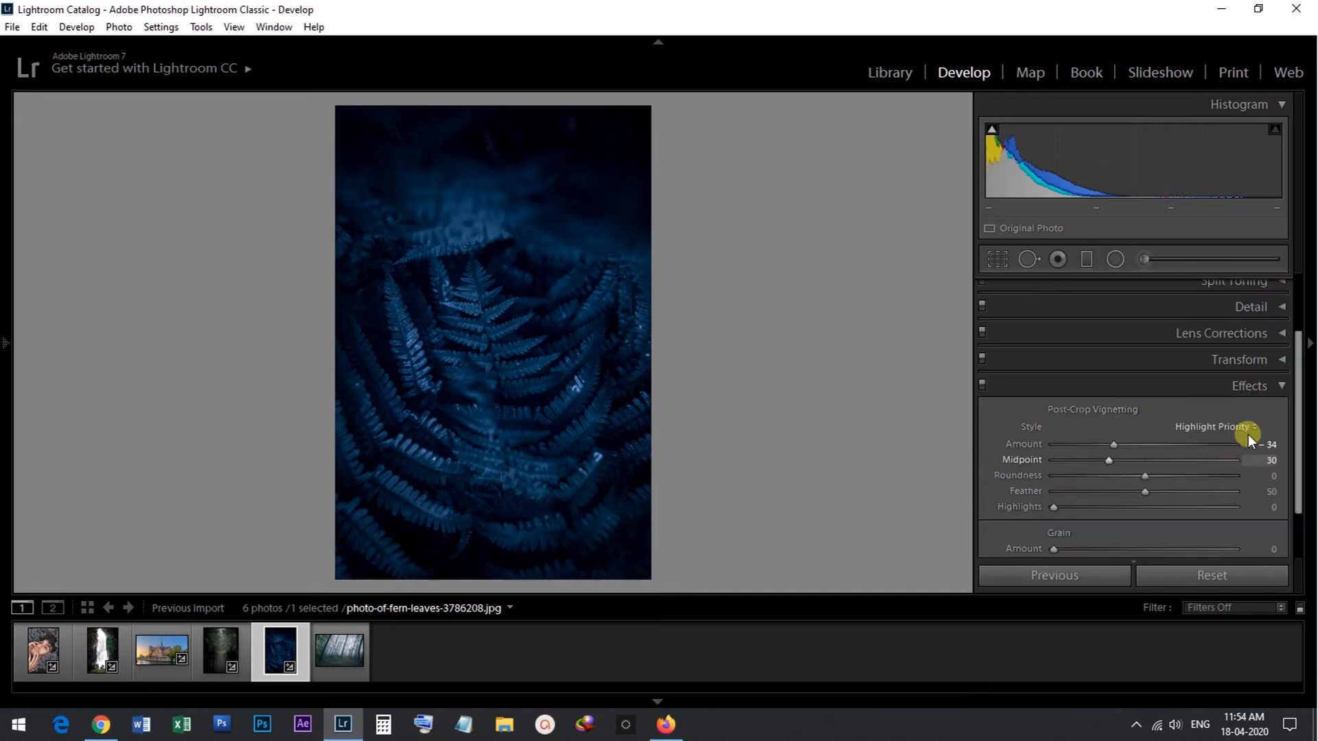
pyautogui.click(1280, 386)
# Reset the fern leaves photo's adjustments to compare with the original, and undo the reset
pyautogui.hotkey('ctrl', 'z')
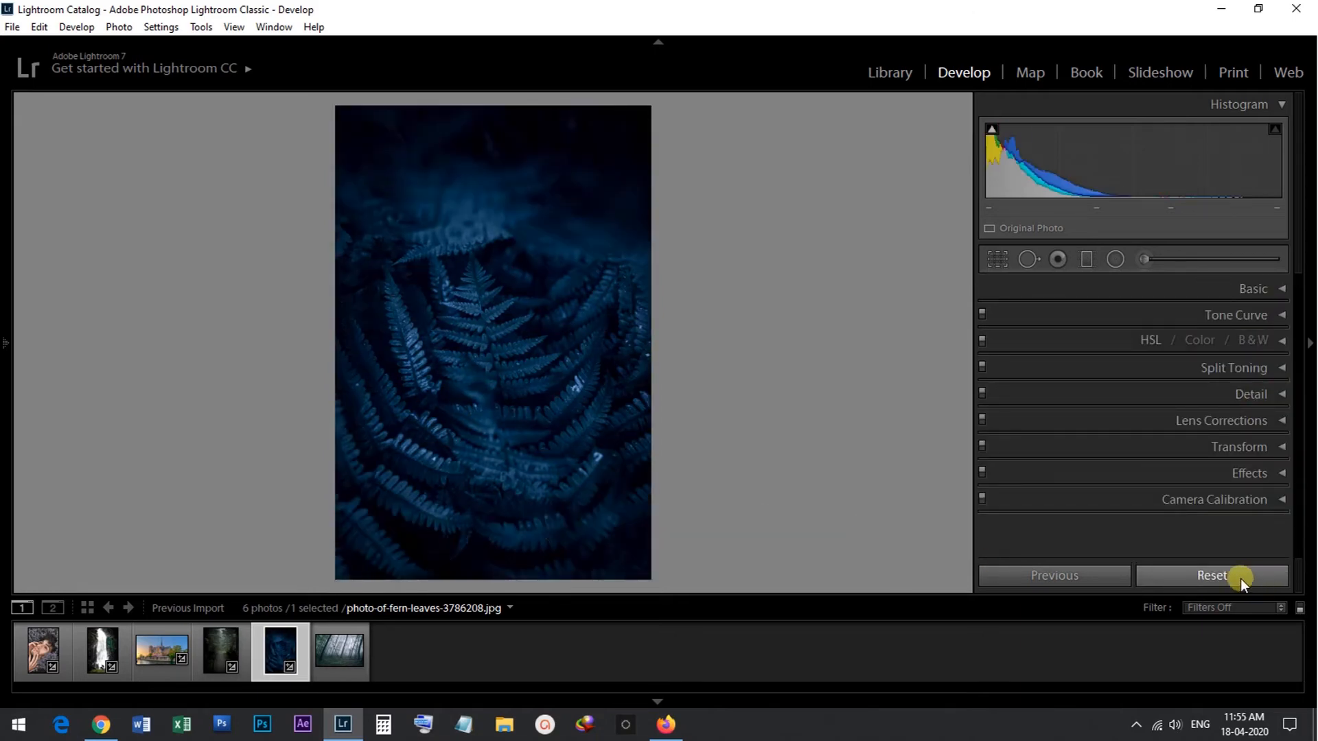
pyautogui.click(1209, 575)
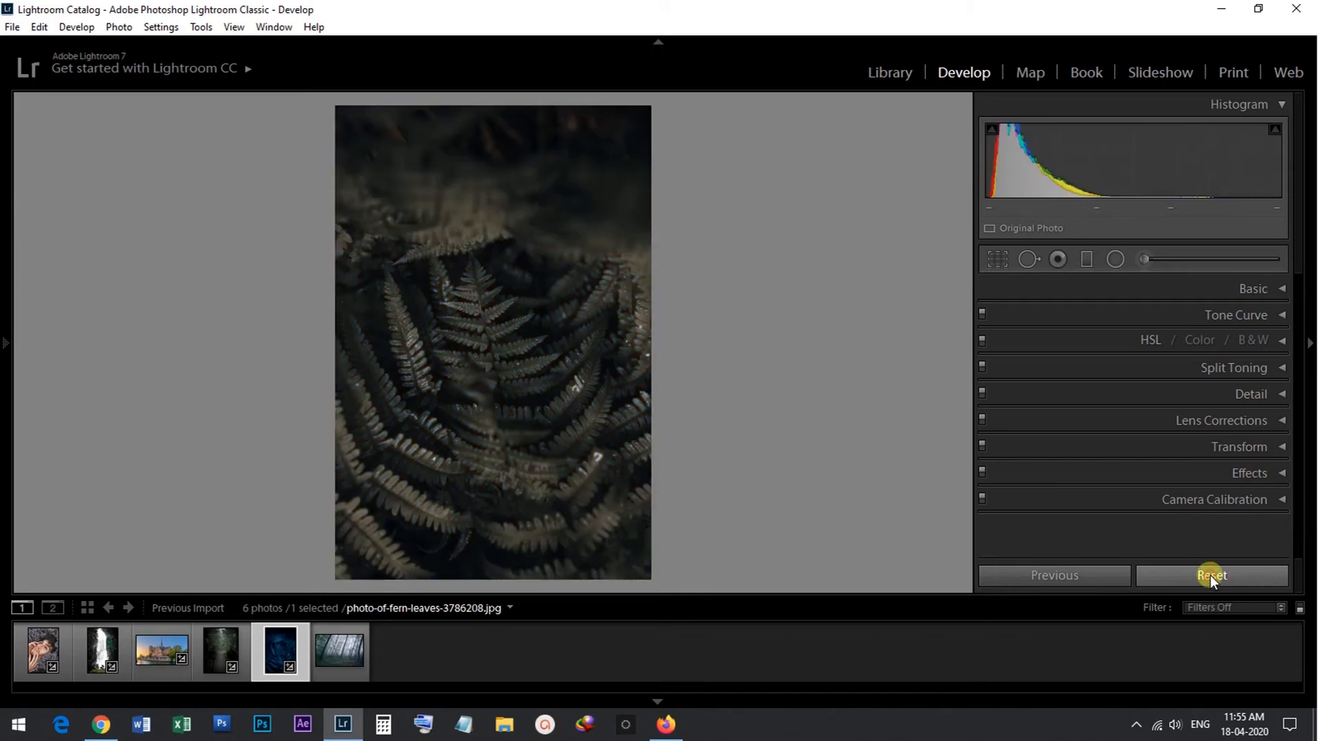
pyautogui.hotkey('ctrl', 'z')
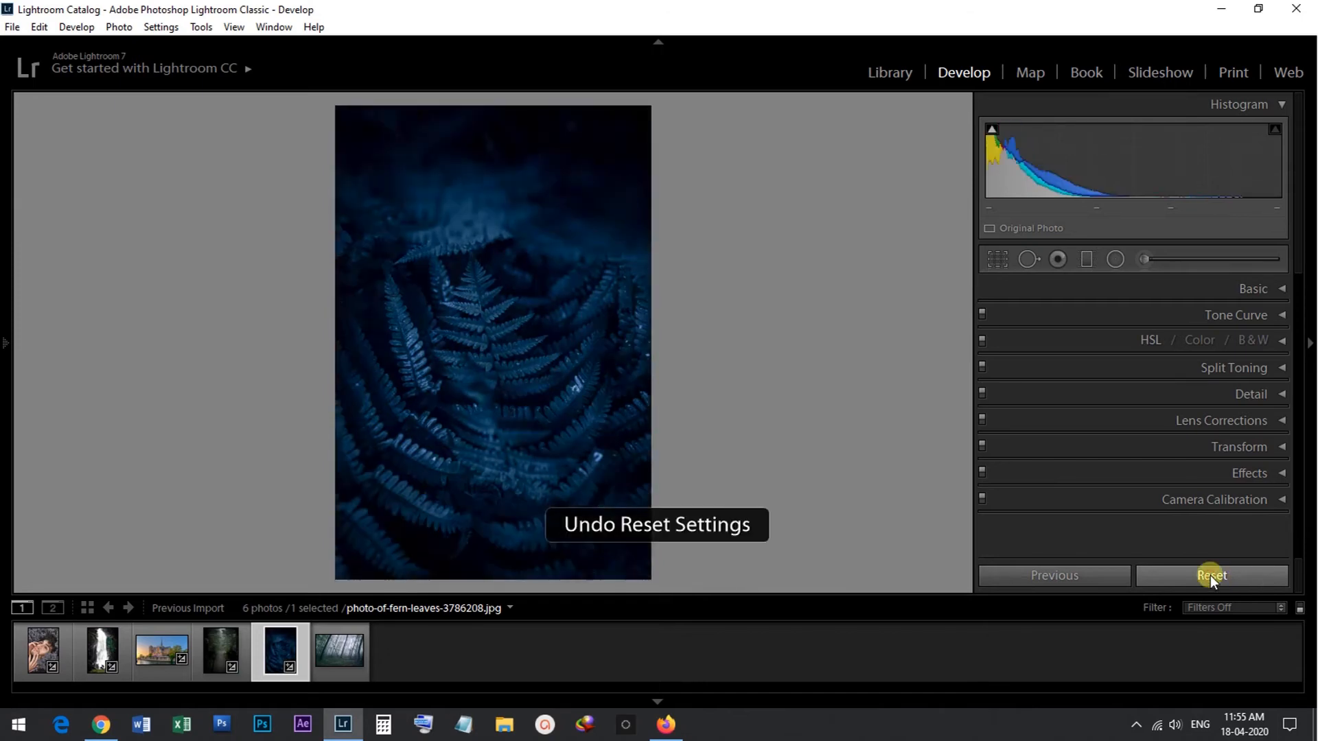
# Switch to the foggy forest photo and set its Highlights to -100 and Shadows to -68 in the Basic adjustments
pyautogui.press('Right')
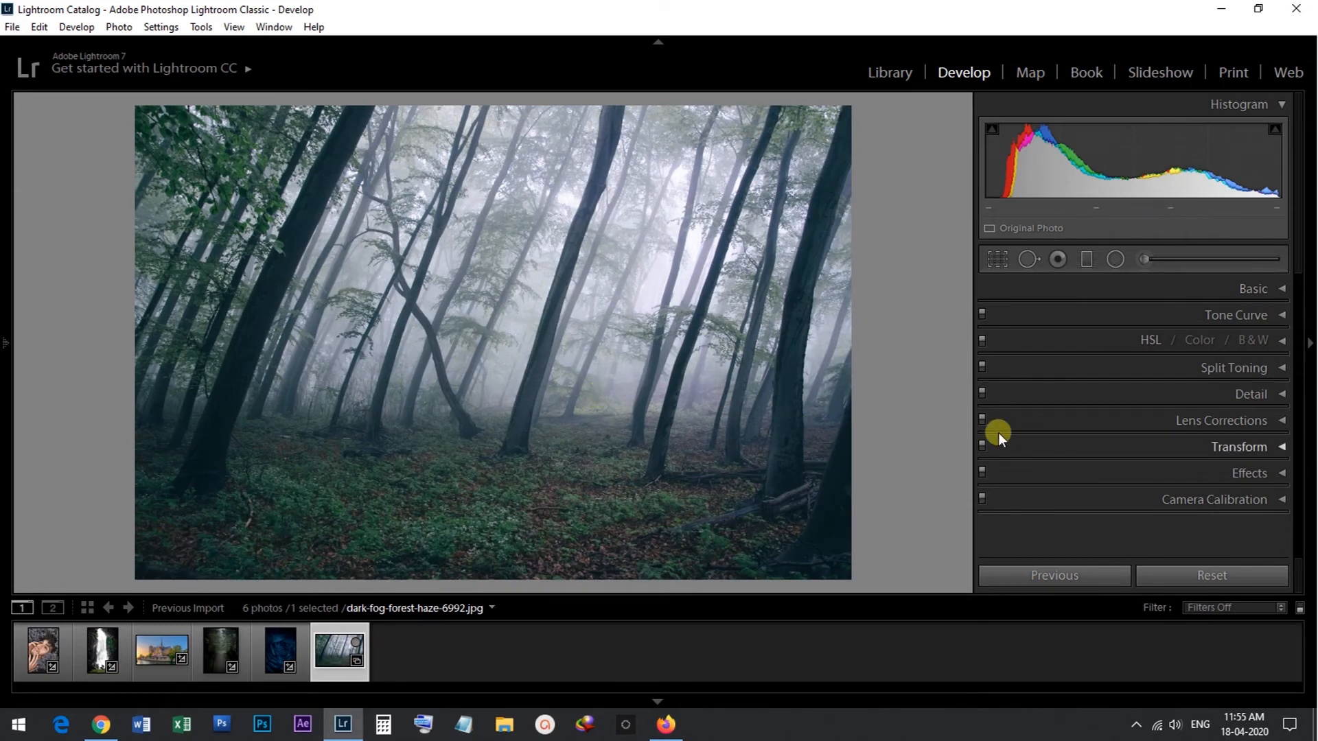
pyautogui.click(1285, 287)
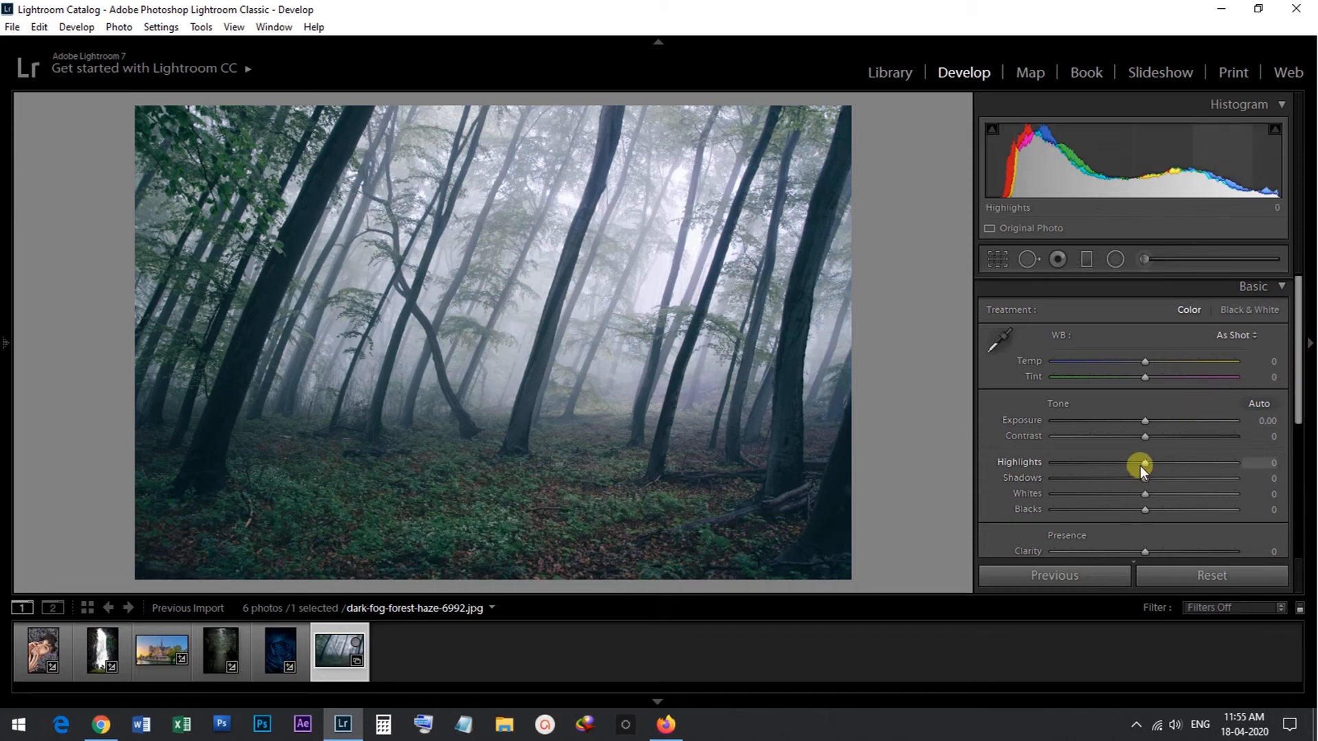
pyautogui.moveTo(1136, 463); pyautogui.dragTo(1010, 463)
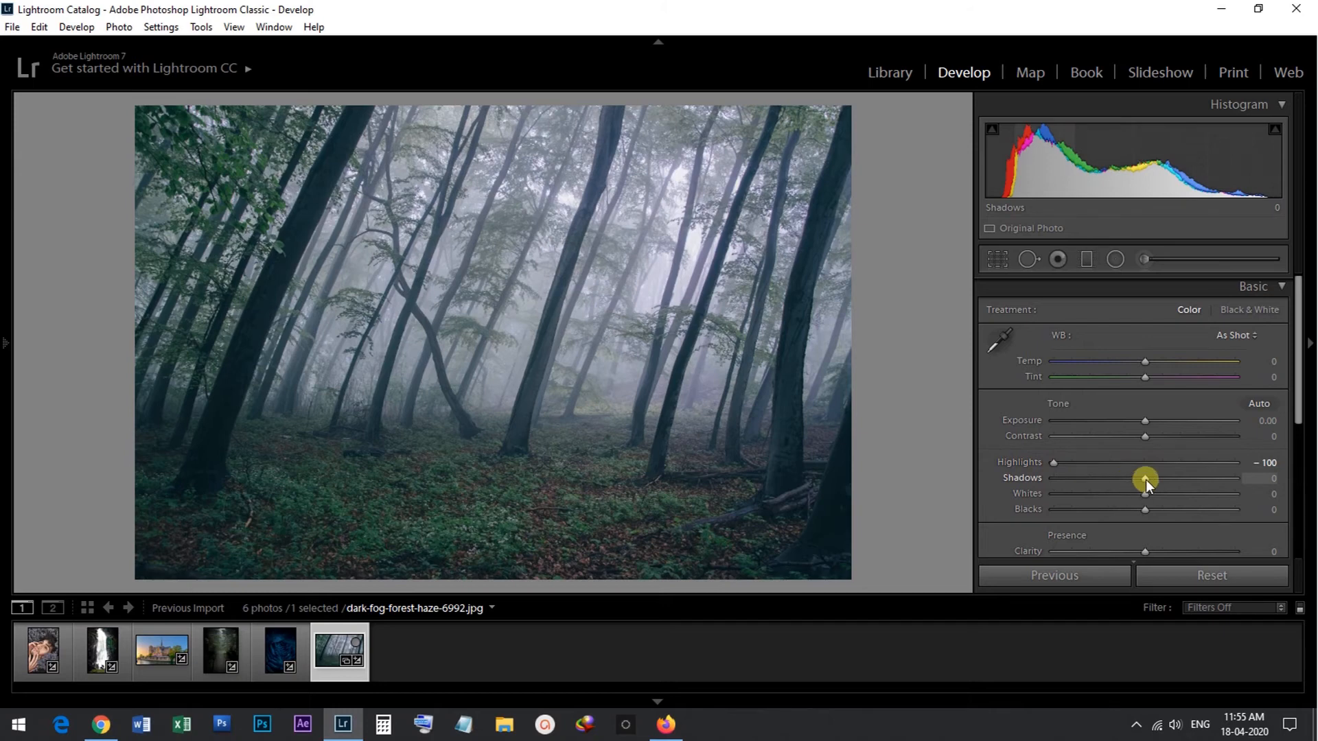
pyautogui.moveTo(1147, 480); pyautogui.dragTo(1083, 479)
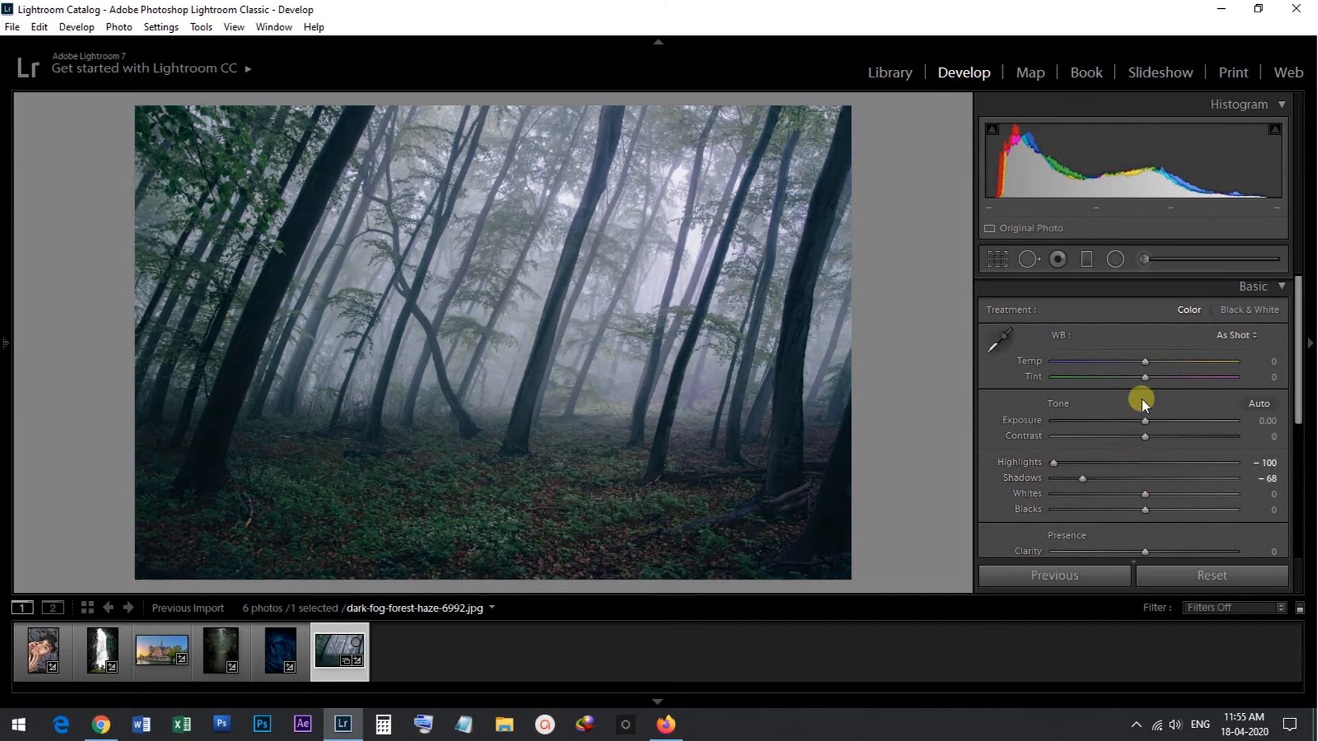
# Shift the forest photo's white balance by setting Tint to -31 and Temp to -20
pyautogui.click(1146, 373)
pyautogui.moveTo(1146, 376); pyautogui.dragTo(1117, 376)
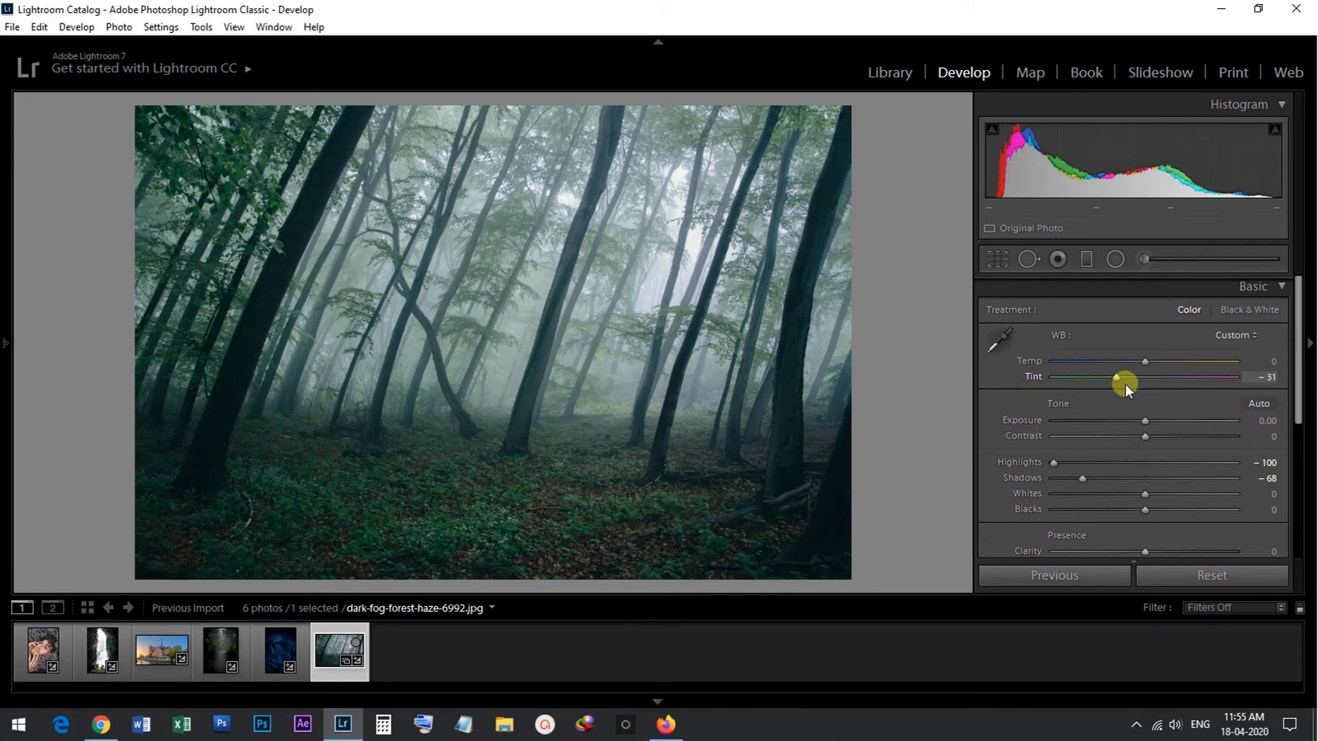
pyautogui.scroll(-2, 1114, 401)
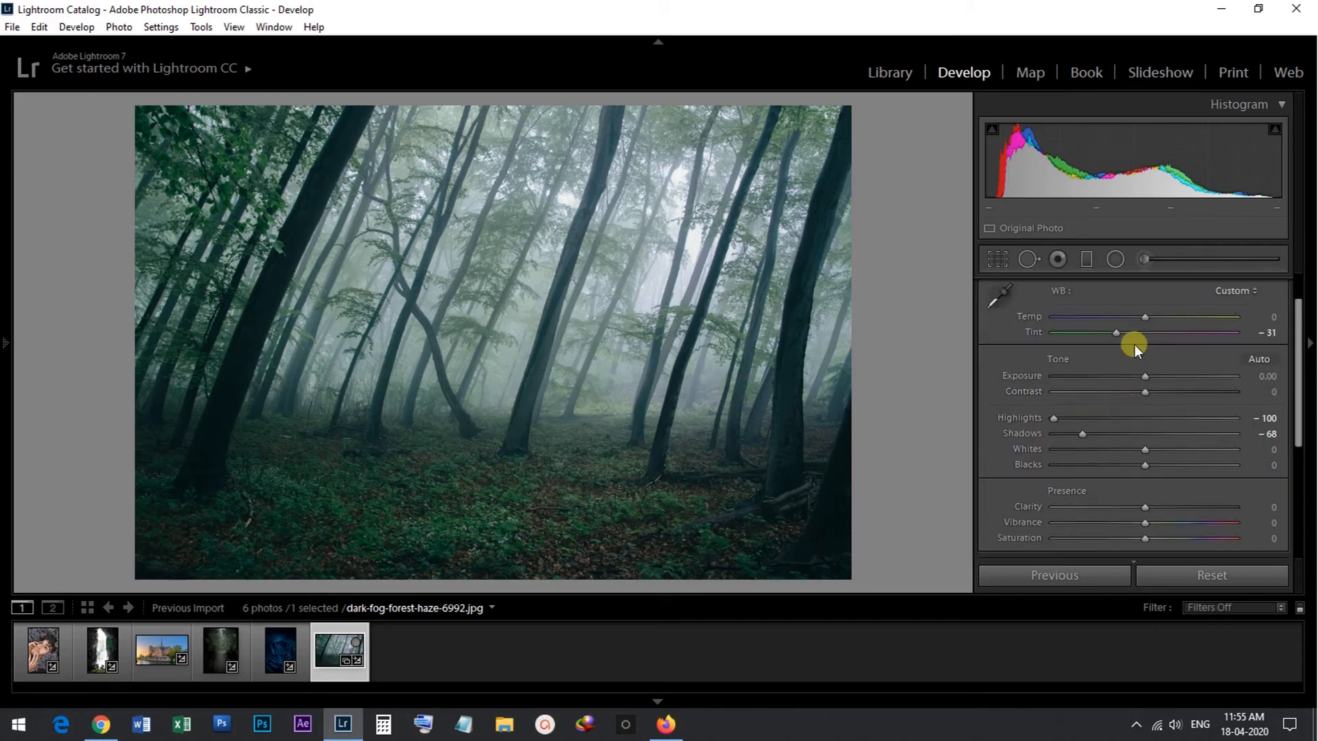
pyautogui.moveTo(1144, 317); pyautogui.dragTo(1129, 315)
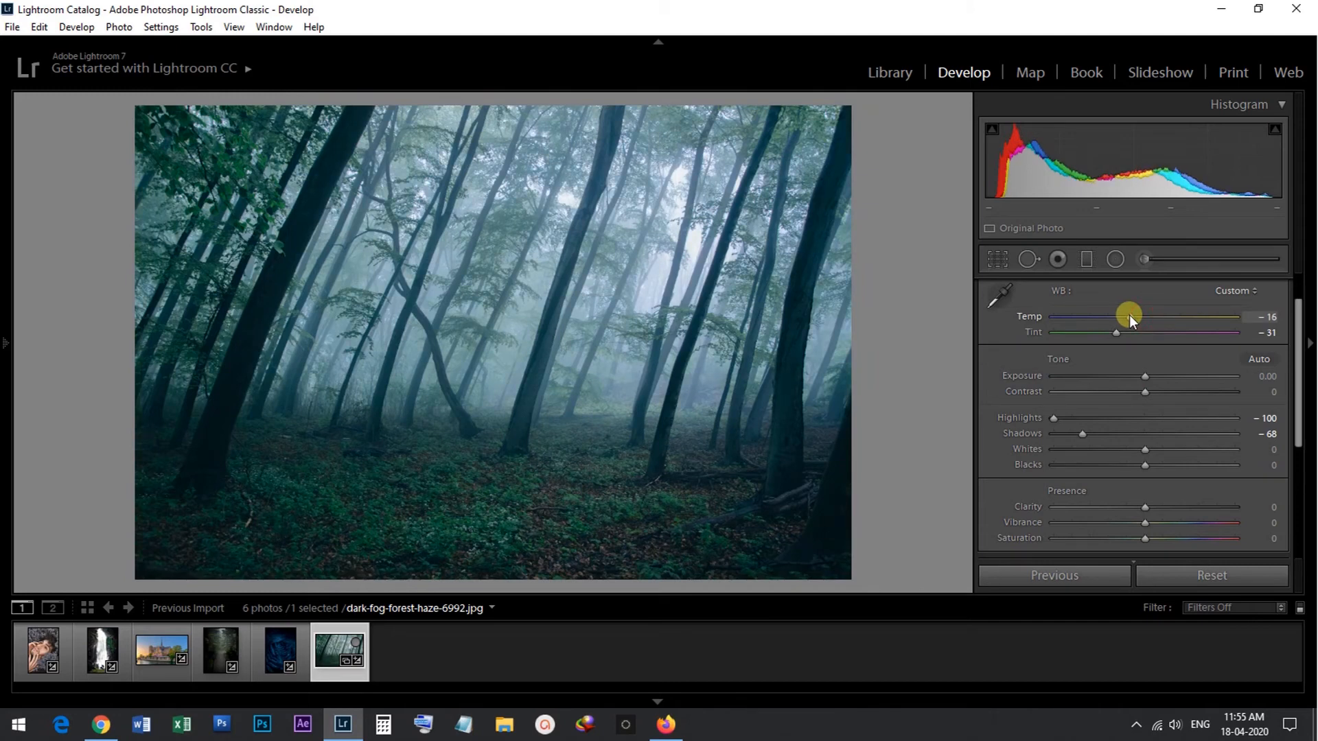
pyautogui.moveTo(1130, 315); pyautogui.dragTo(1125, 315)
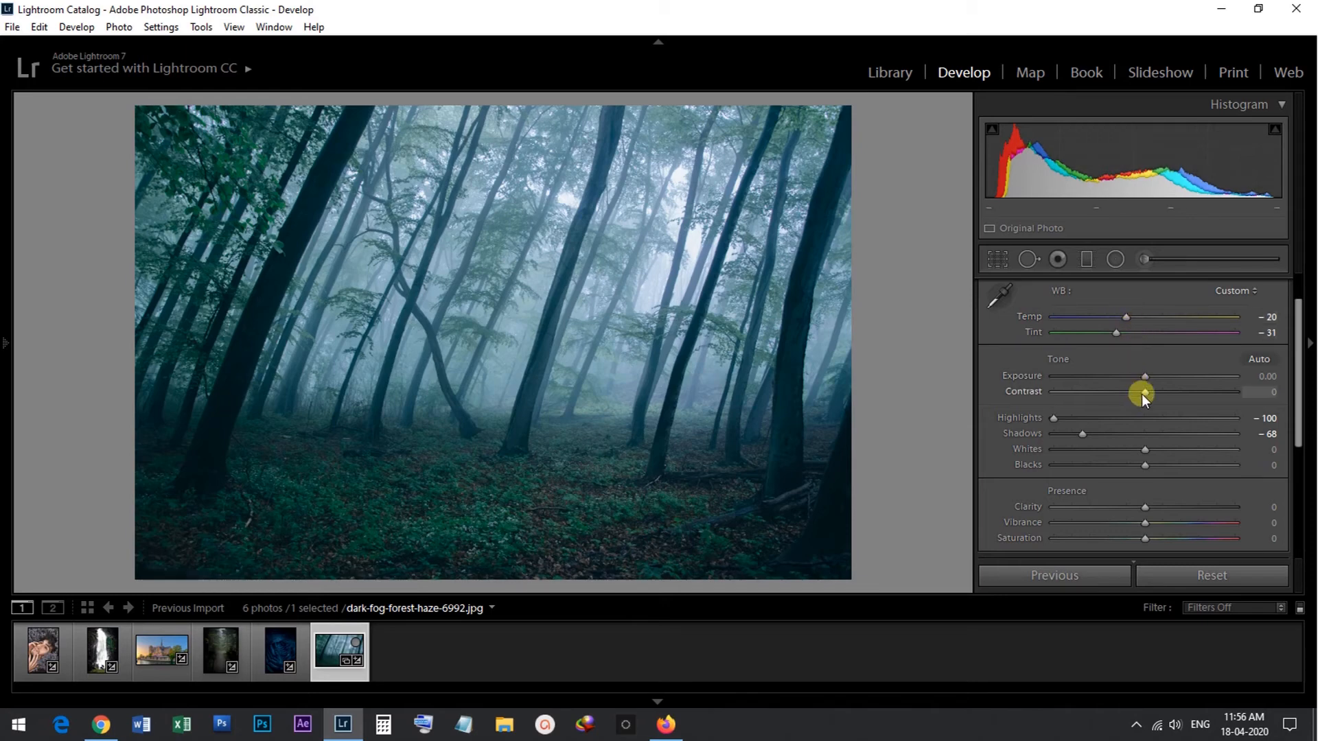
# Set the forest photo's Exposure to -0.10 and Blacks to -29, and collapse the Basic adjustments
pyautogui.moveTo(1145, 376); pyautogui.dragTo(1143, 376)
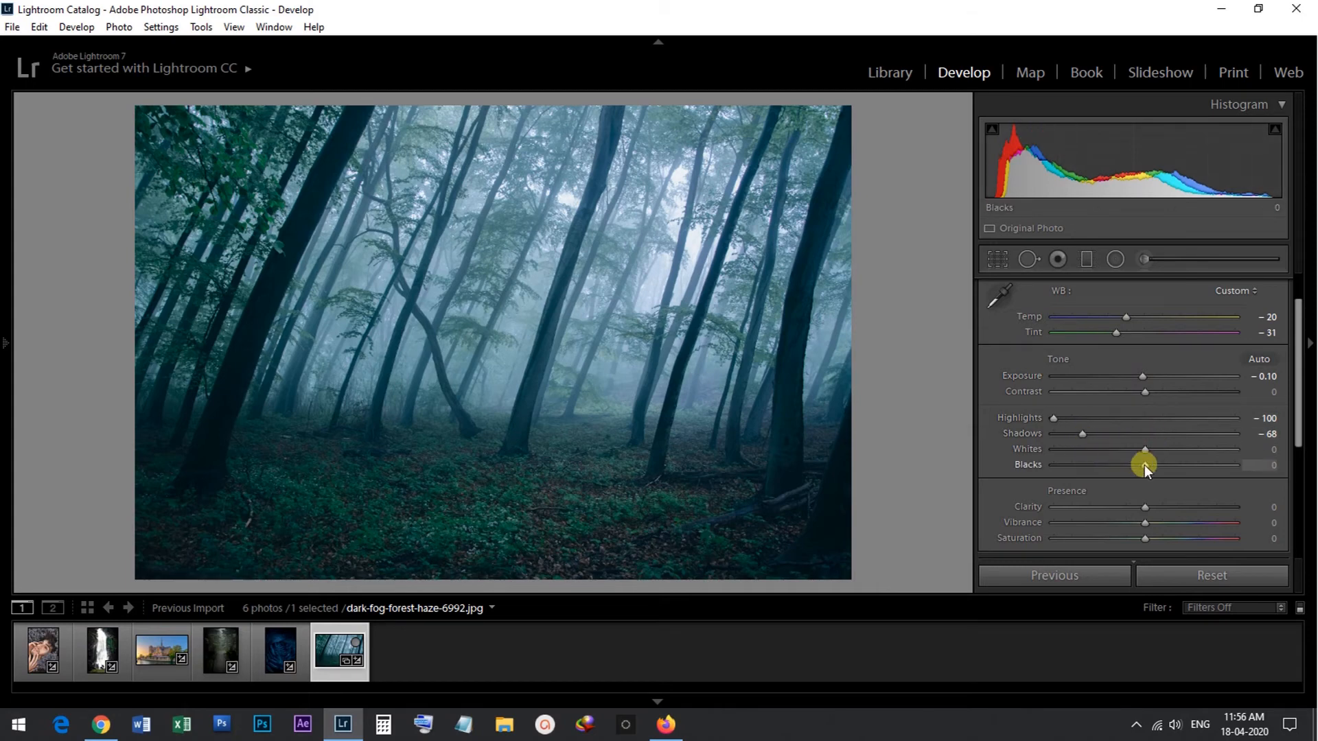
pyautogui.moveTo(1144, 464); pyautogui.dragTo(1117, 464)
pyautogui.scroll(-1, 1175, 481)
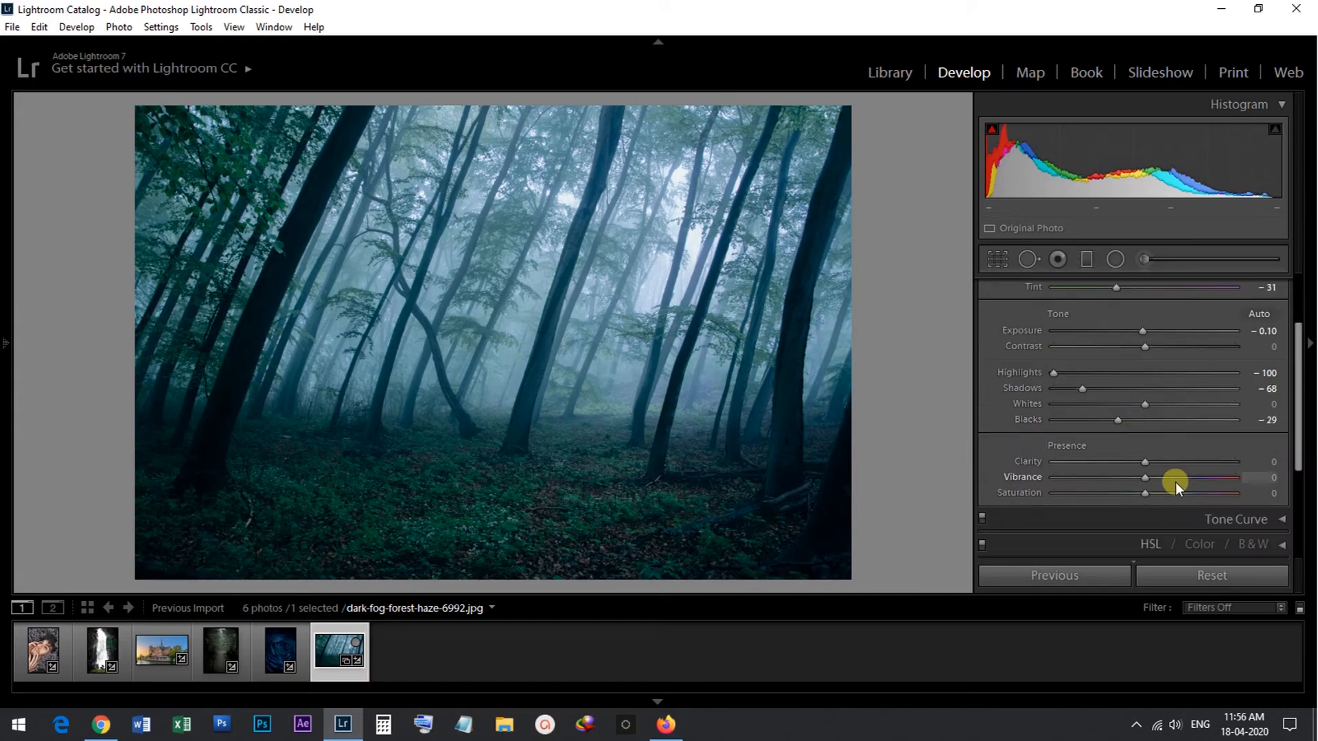
pyautogui.moveTo(493, 486); pyautogui.dragTo(526, 471)
pyautogui.scroll(3, 1269, 326)
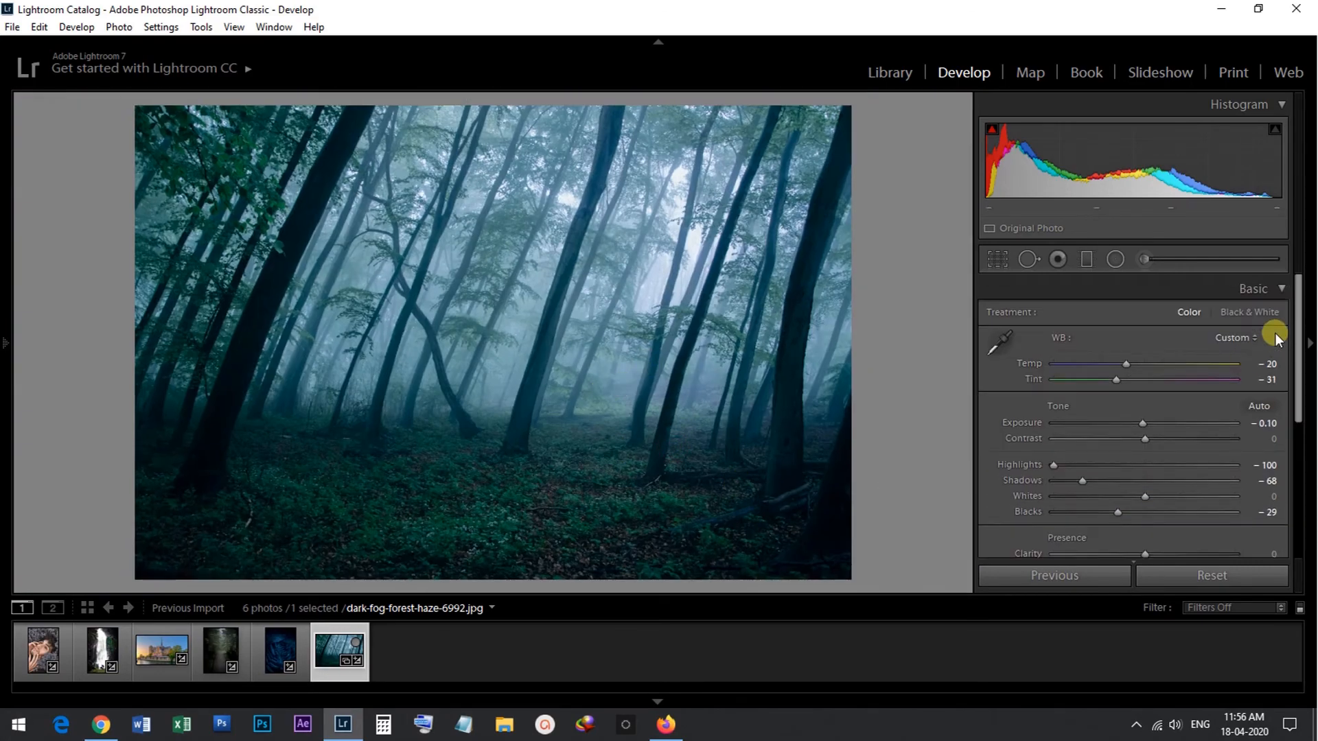
pyautogui.click(1280, 290)
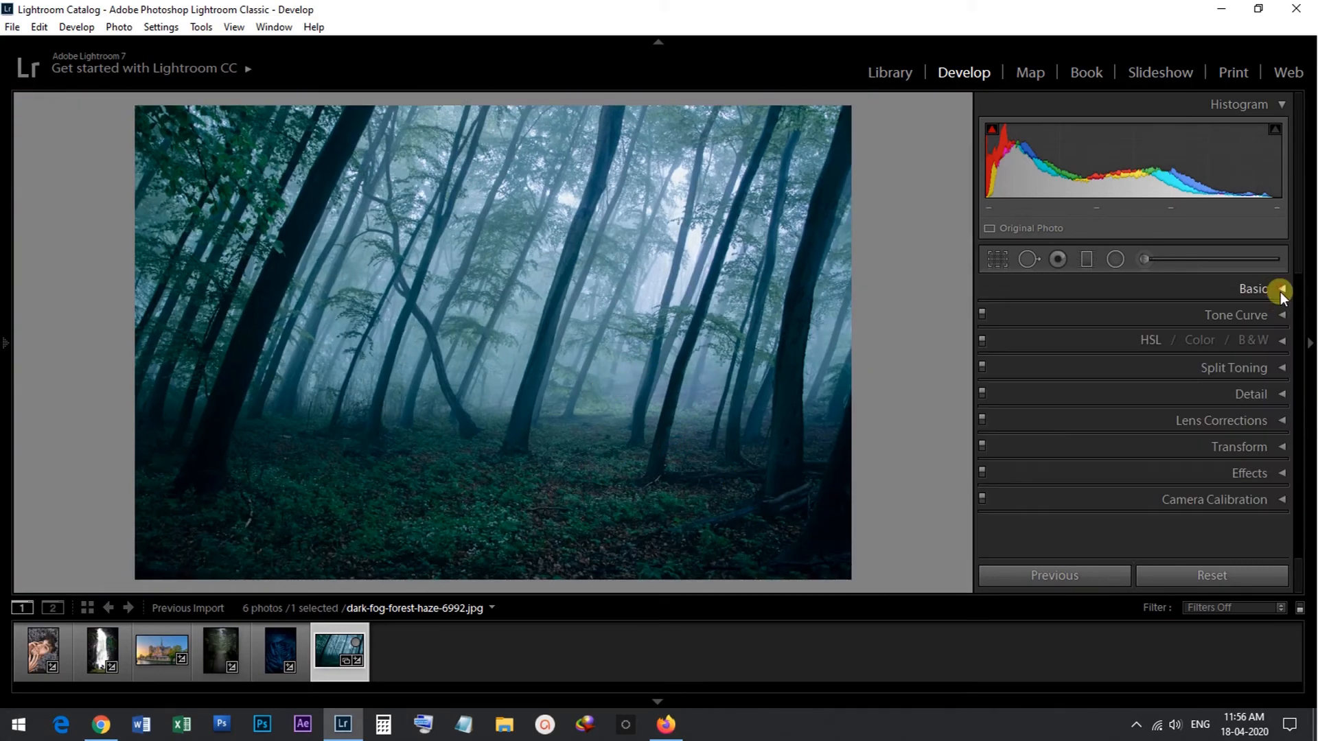
# Add a post-crop vignette to the forest photo with Amount -25, Feather 59 and Roundness +29
pyautogui.click(1280, 449)
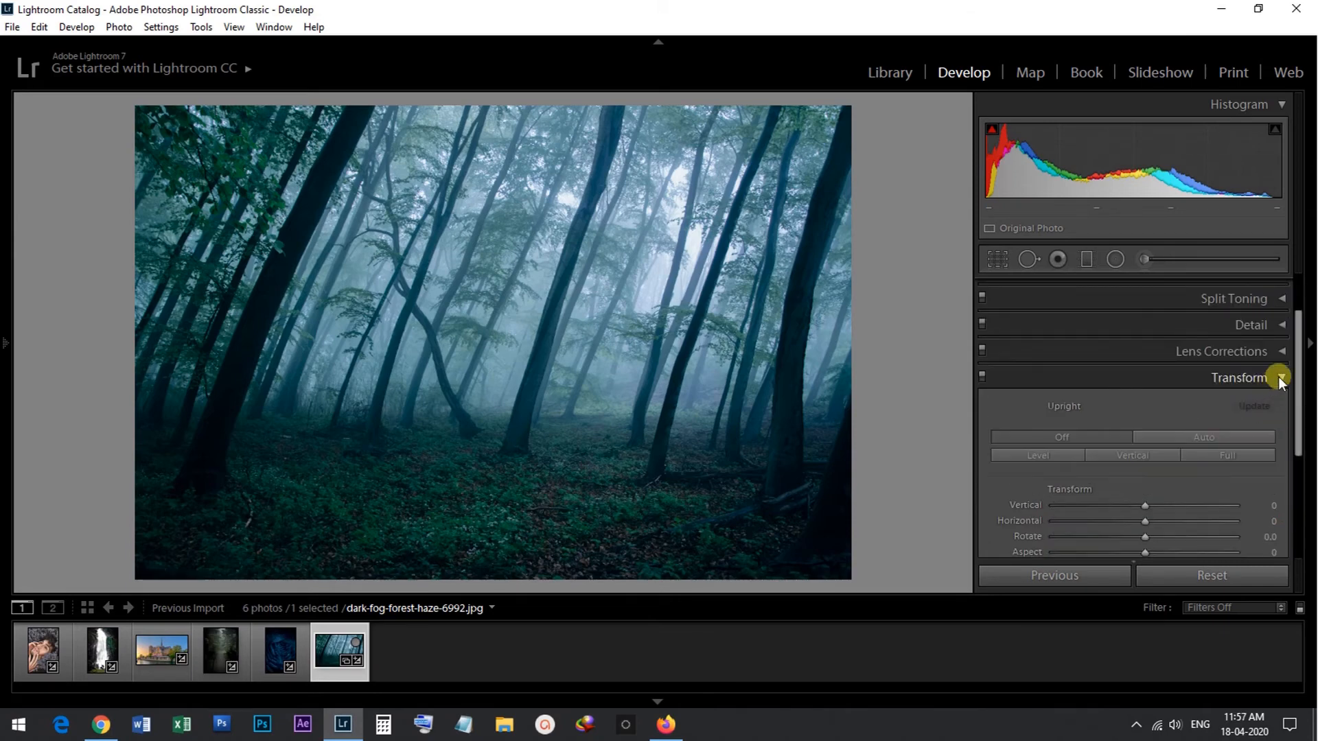
pyautogui.click(1280, 377)
pyautogui.click(1272, 471)
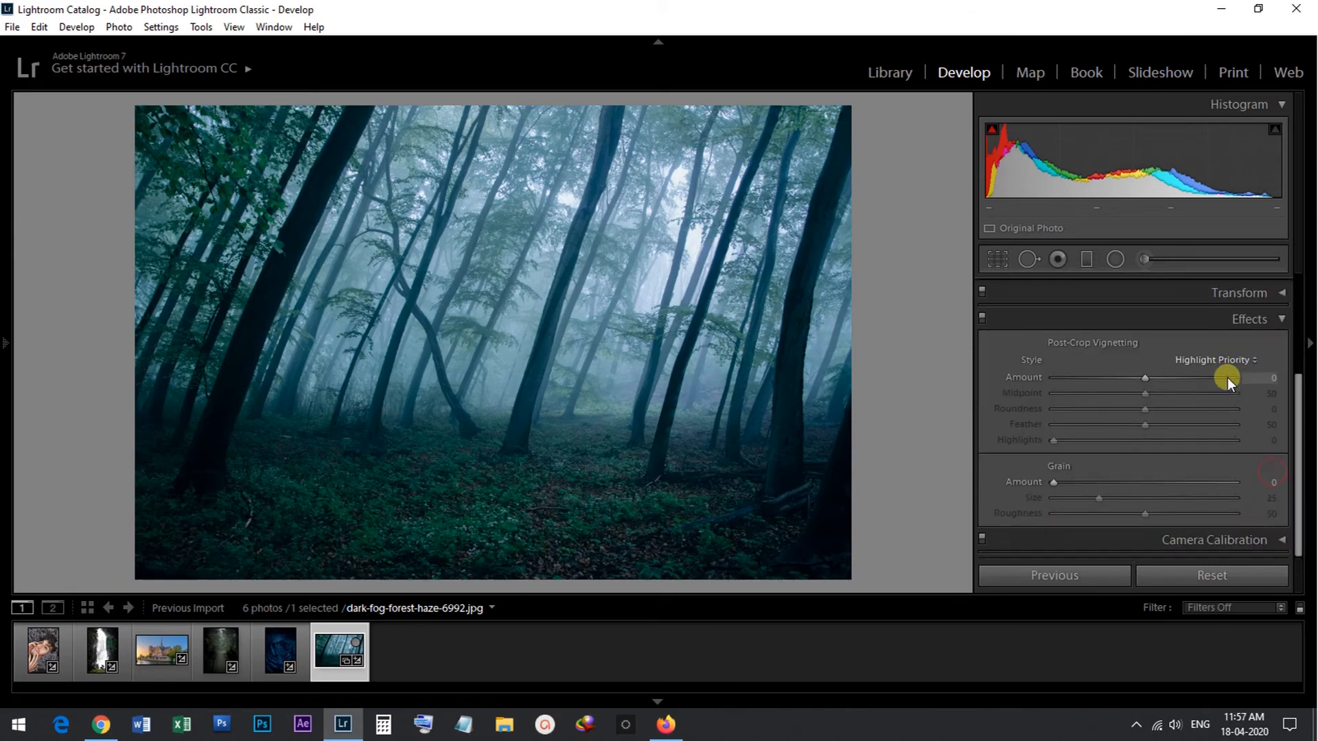
pyautogui.scroll(-4, 1147, 378)
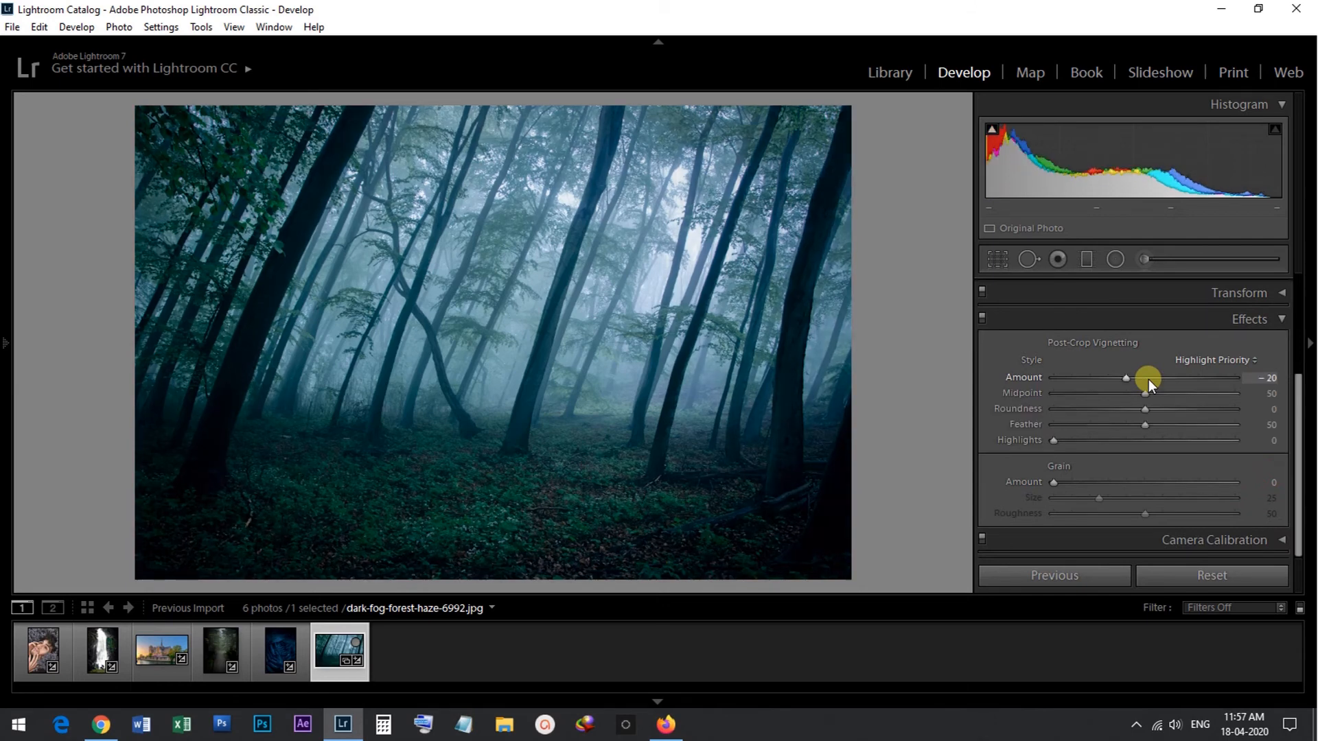
pyautogui.scroll(-1, 1147, 378)
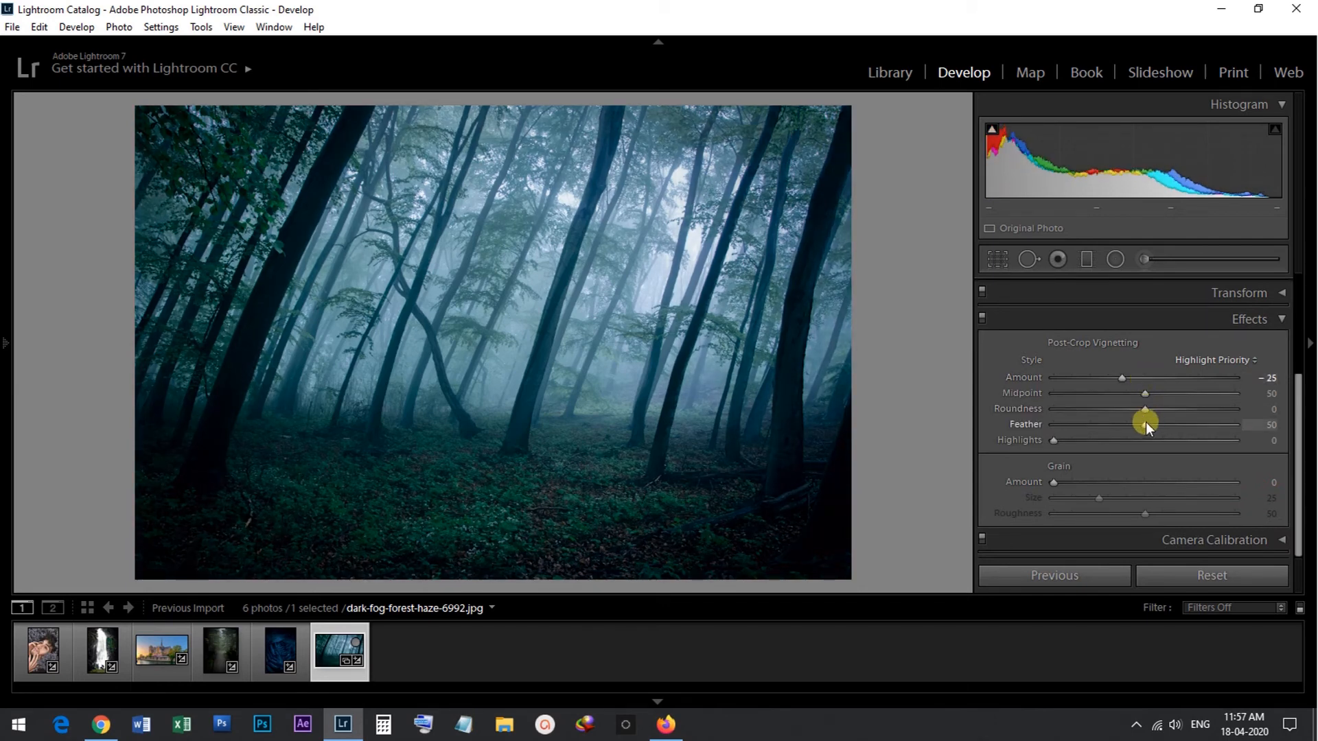
pyautogui.moveTo(1150, 423); pyautogui.dragTo(1161, 425)
pyautogui.moveTo(1057, 441); pyautogui.dragTo(977, 439)
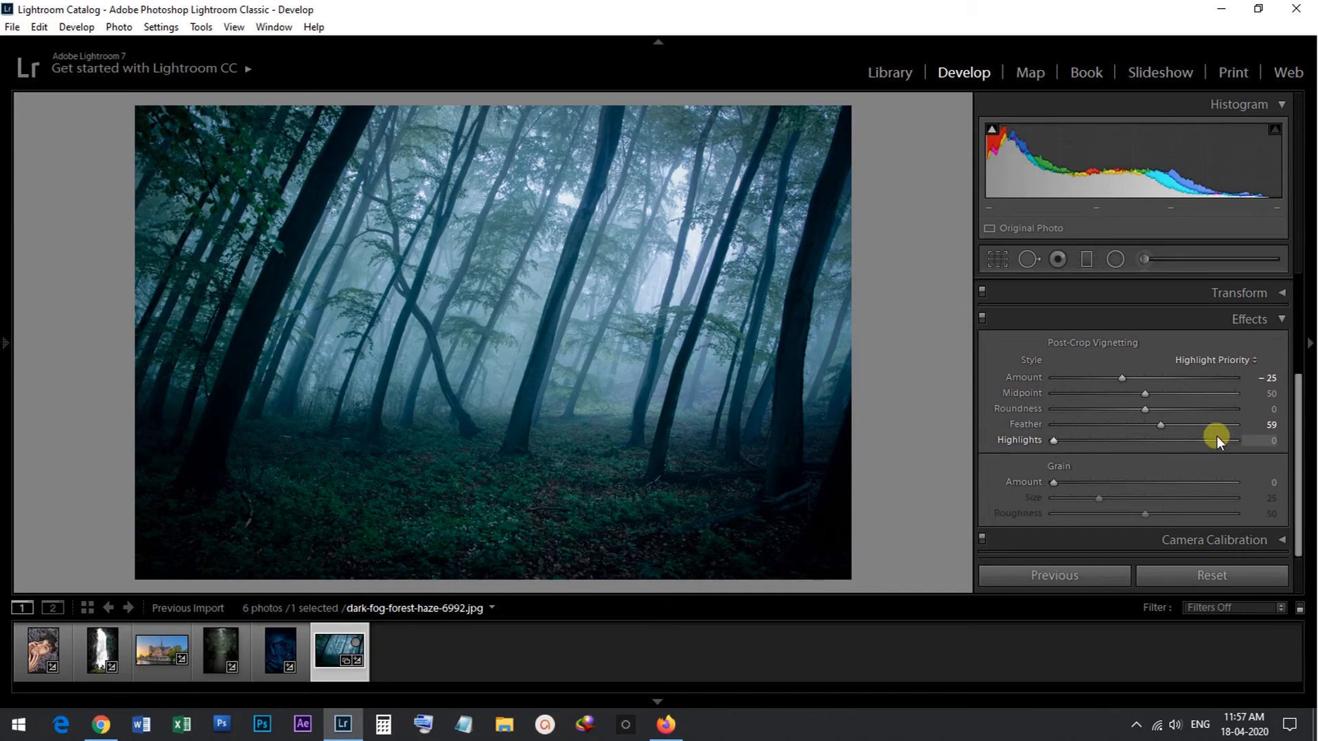
pyautogui.moveTo(1141, 412); pyautogui.dragTo(1169, 409)
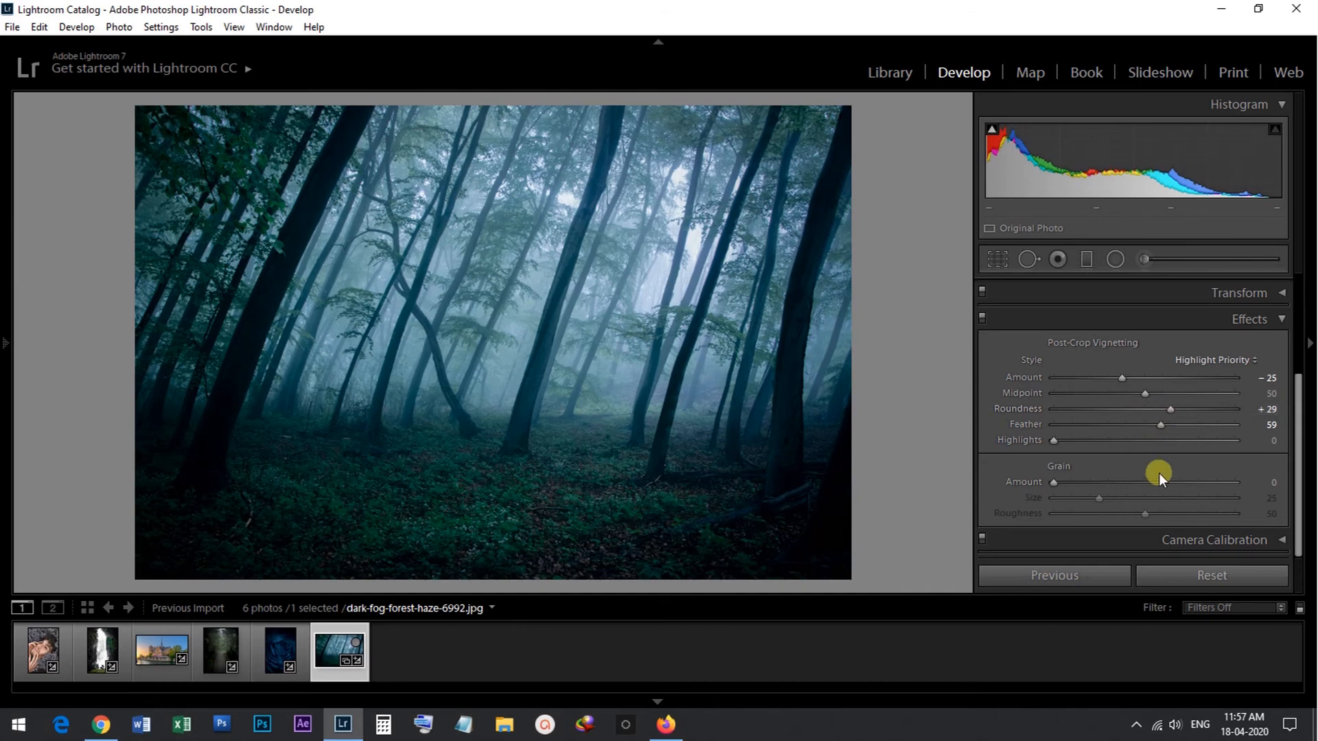
pyautogui.click(1278, 319)
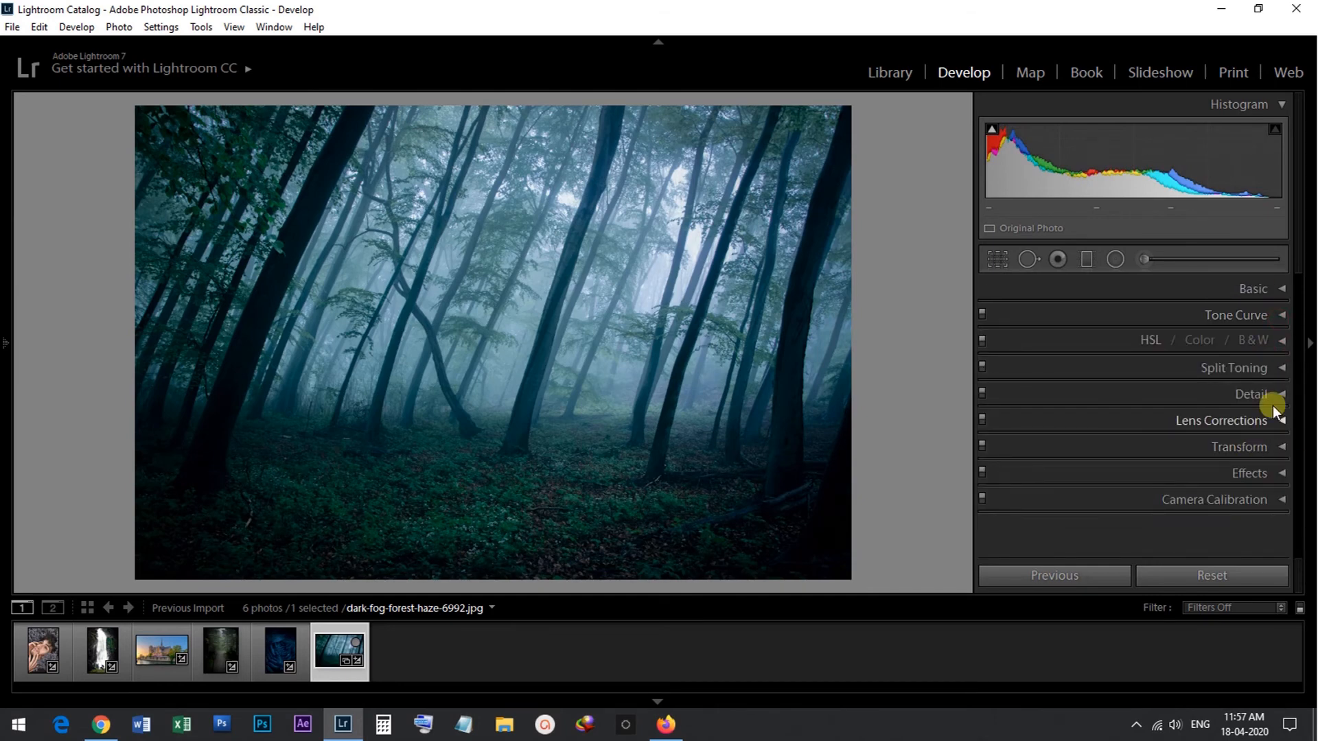
# Apply the Video Color Pop preset to the forest photo, and compare it with the original by resetting and undoing the reset
pyautogui.click(3, 267)
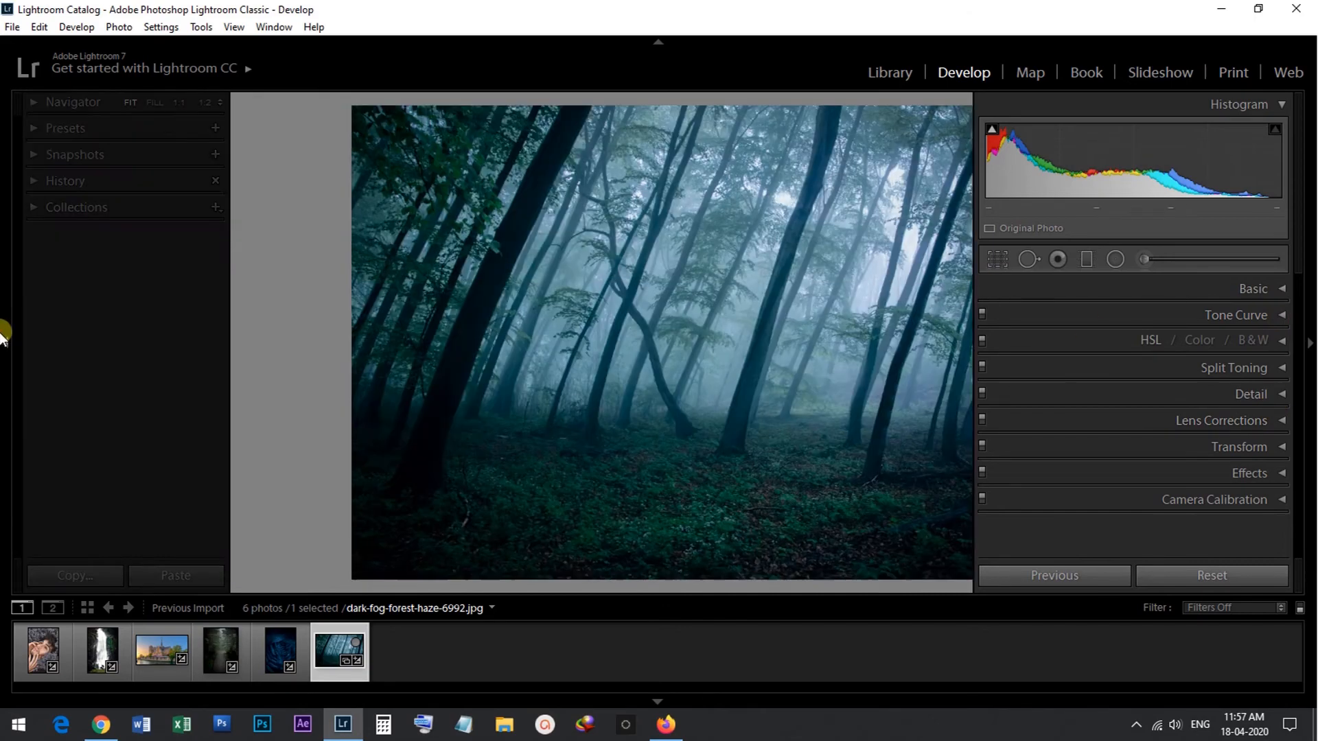
pyautogui.click(39, 128)
pyautogui.click(47, 246)
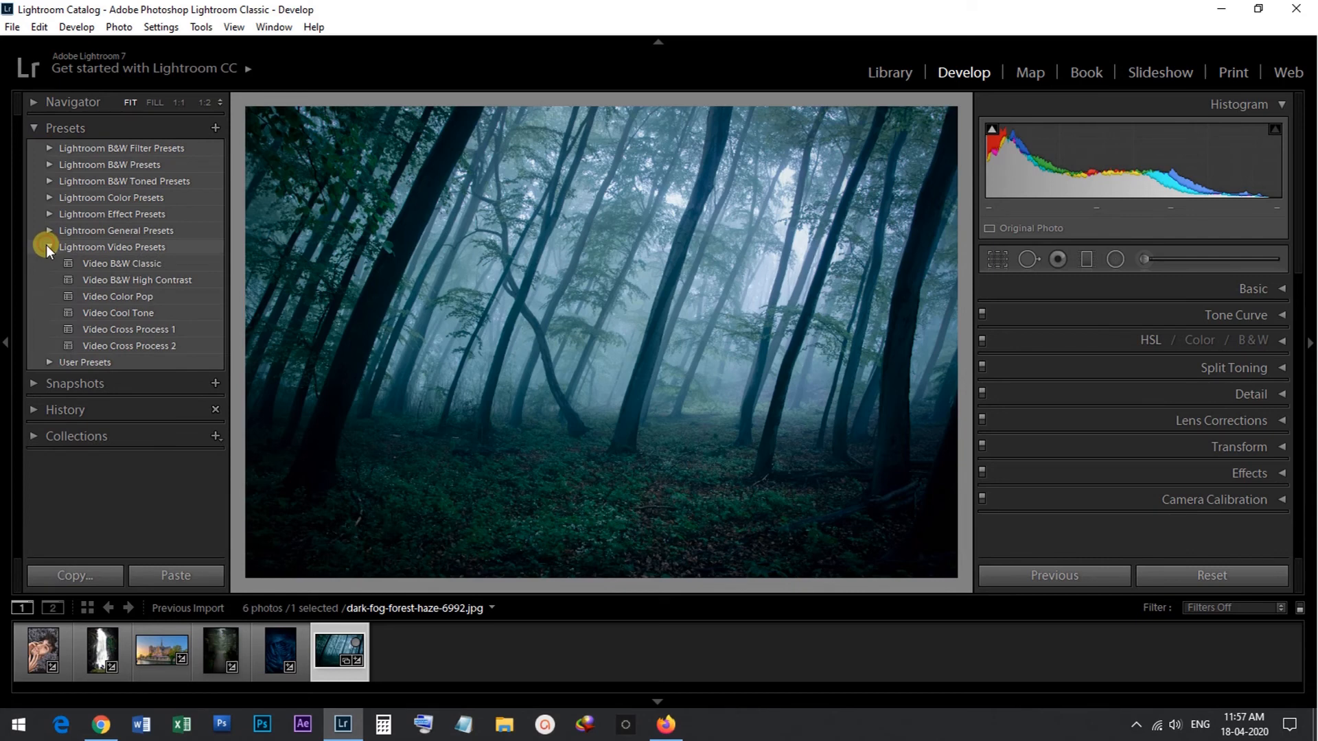
pyautogui.click(105, 297)
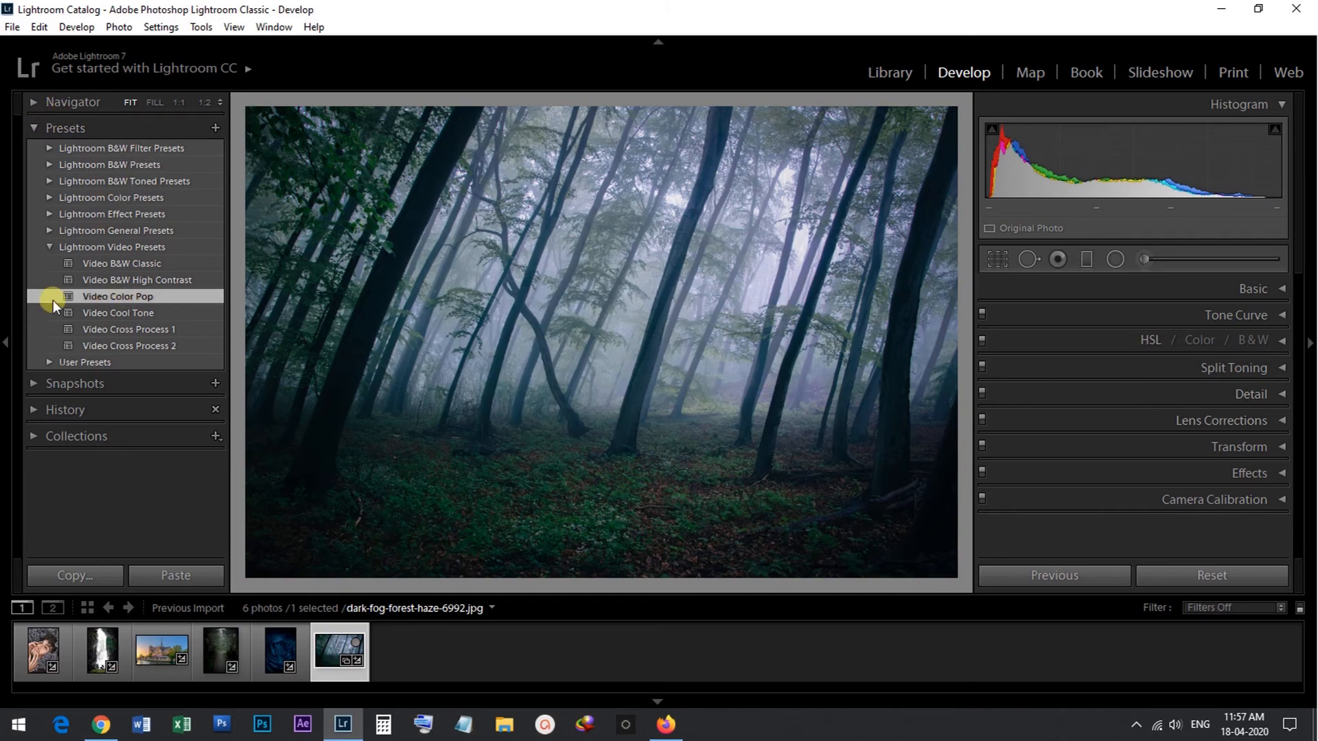
pyautogui.click(8, 335)
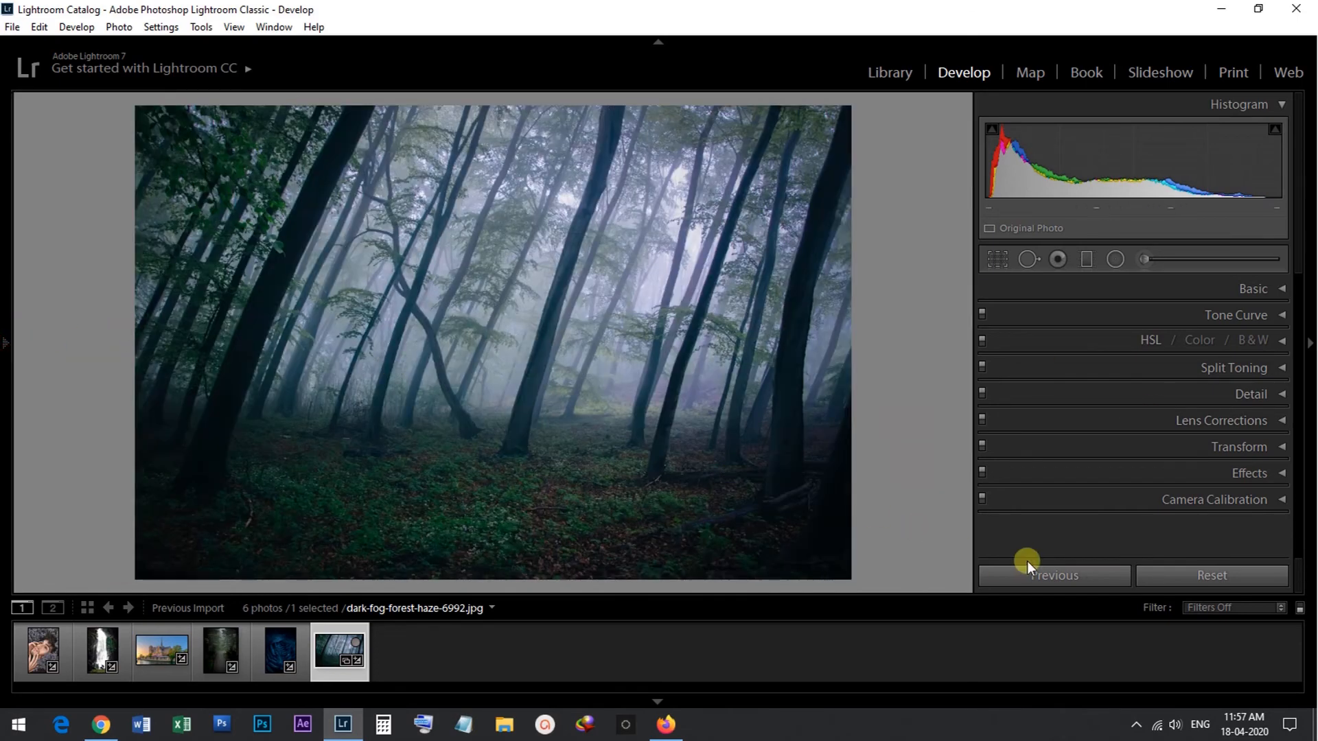
pyautogui.click(1197, 570)
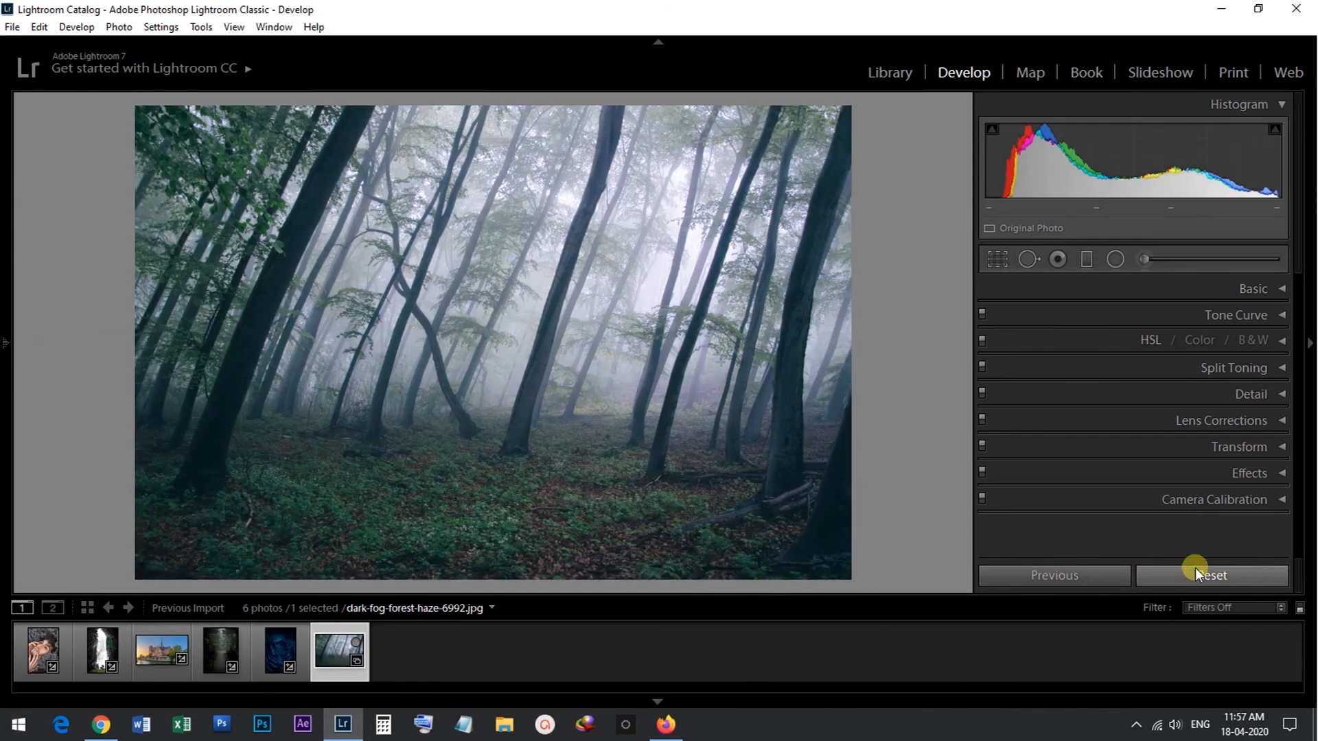
pyautogui.hotkey('ctrl', 'z')
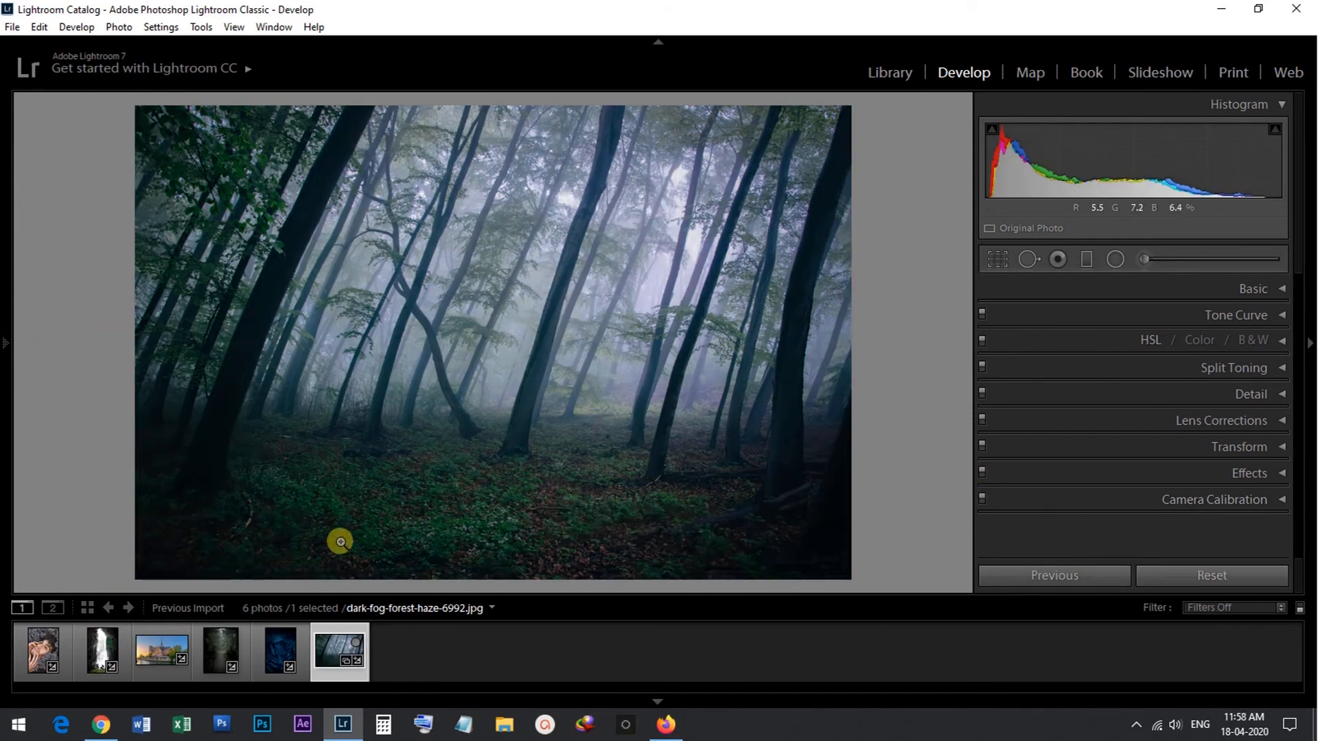
# Open the export settings for the forest photo and choose JPEG format, quality 100 and the sRGB color space
pyautogui.click(13, 28)
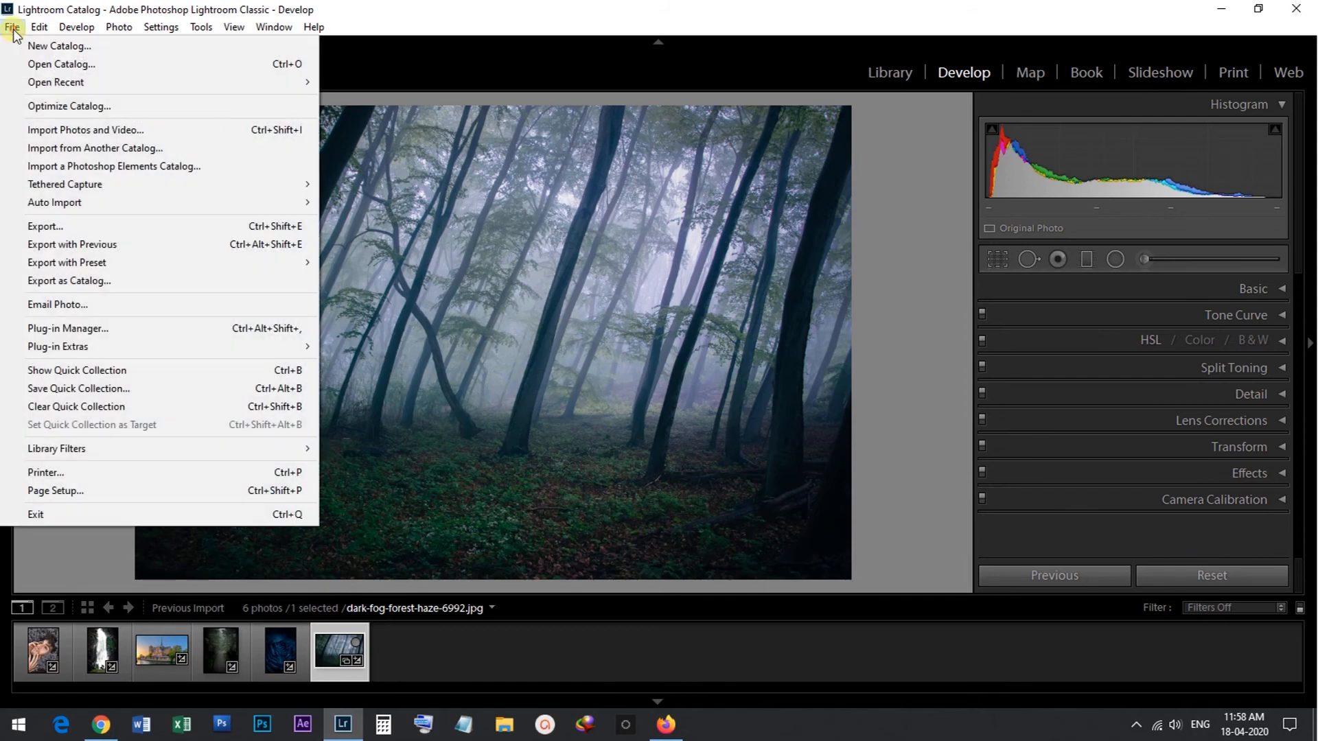
pyautogui.click(69, 227)
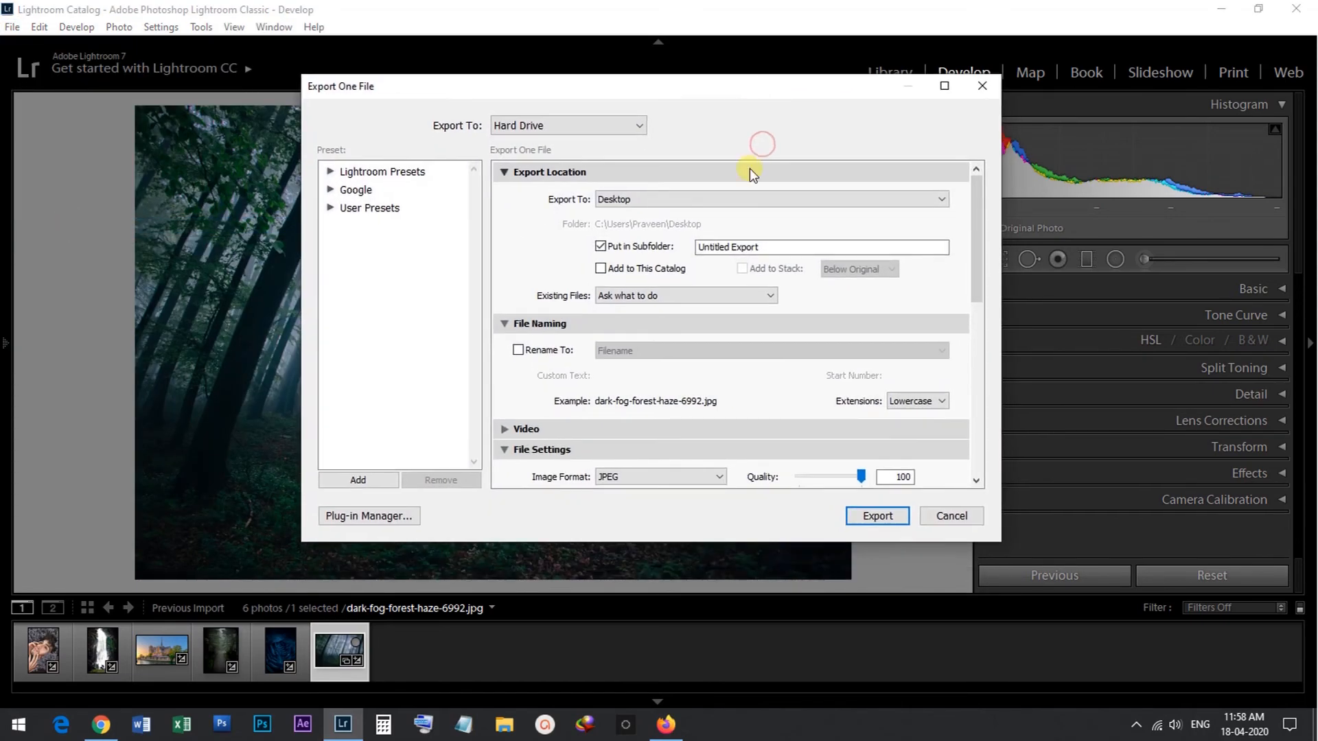
pyautogui.scroll(-3, 884, 221)
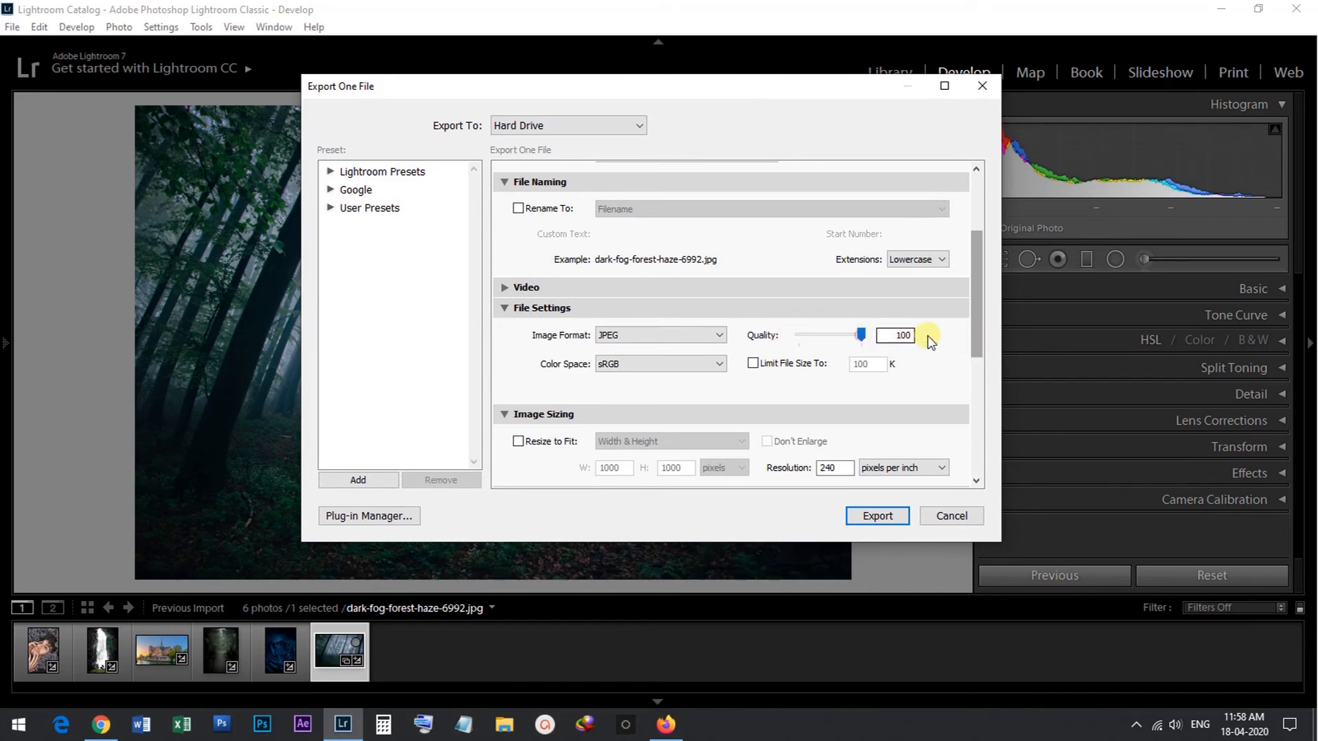
pyautogui.click(861, 335)
pyautogui.scroll(1, 755, 340)
pyautogui.click(656, 348)
pyautogui.click(657, 348)
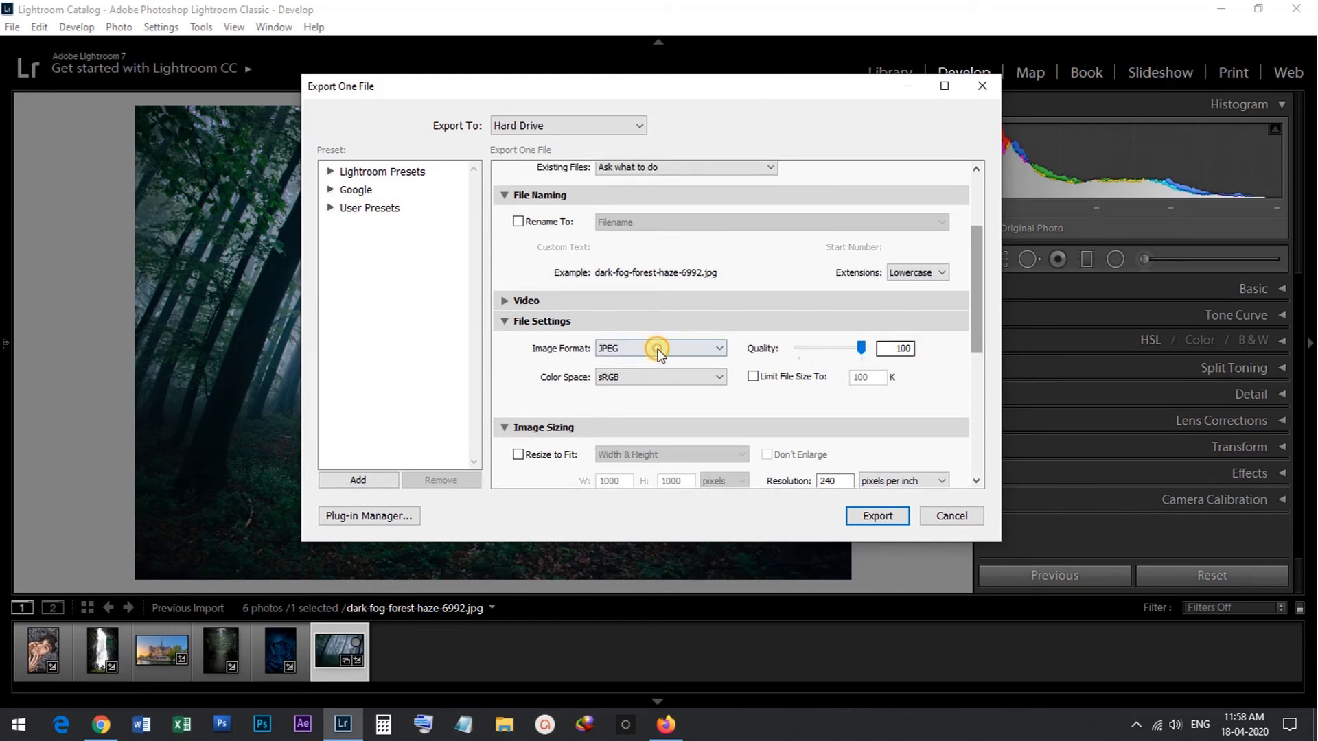
pyautogui.click(657, 348)
pyautogui.click(635, 368)
pyautogui.click(683, 379)
pyautogui.click(666, 394)
# Export the forest photo and open the exported dark-fog-forest-haze-6992.jpg from the Untitled Export folder
pyautogui.moveTo(974, 310); pyautogui.dragTo(992, 435)
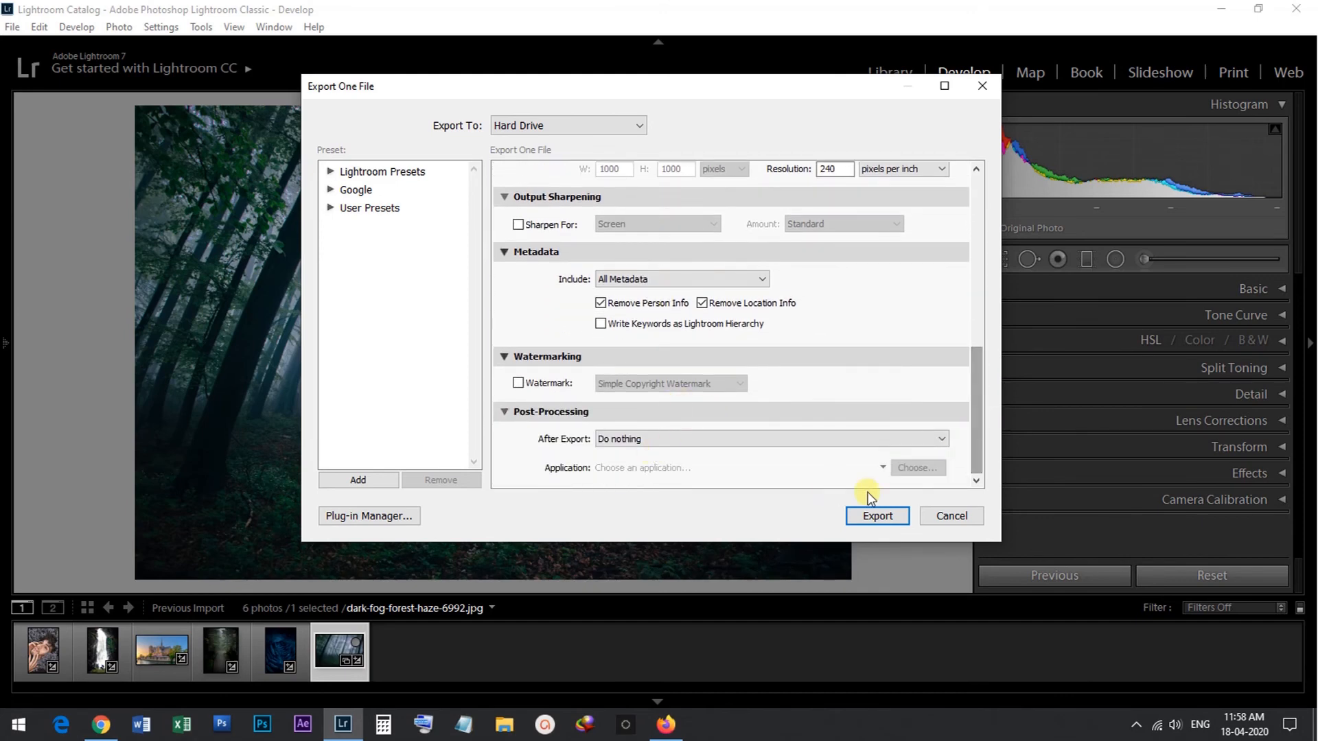
pyautogui.click(875, 515)
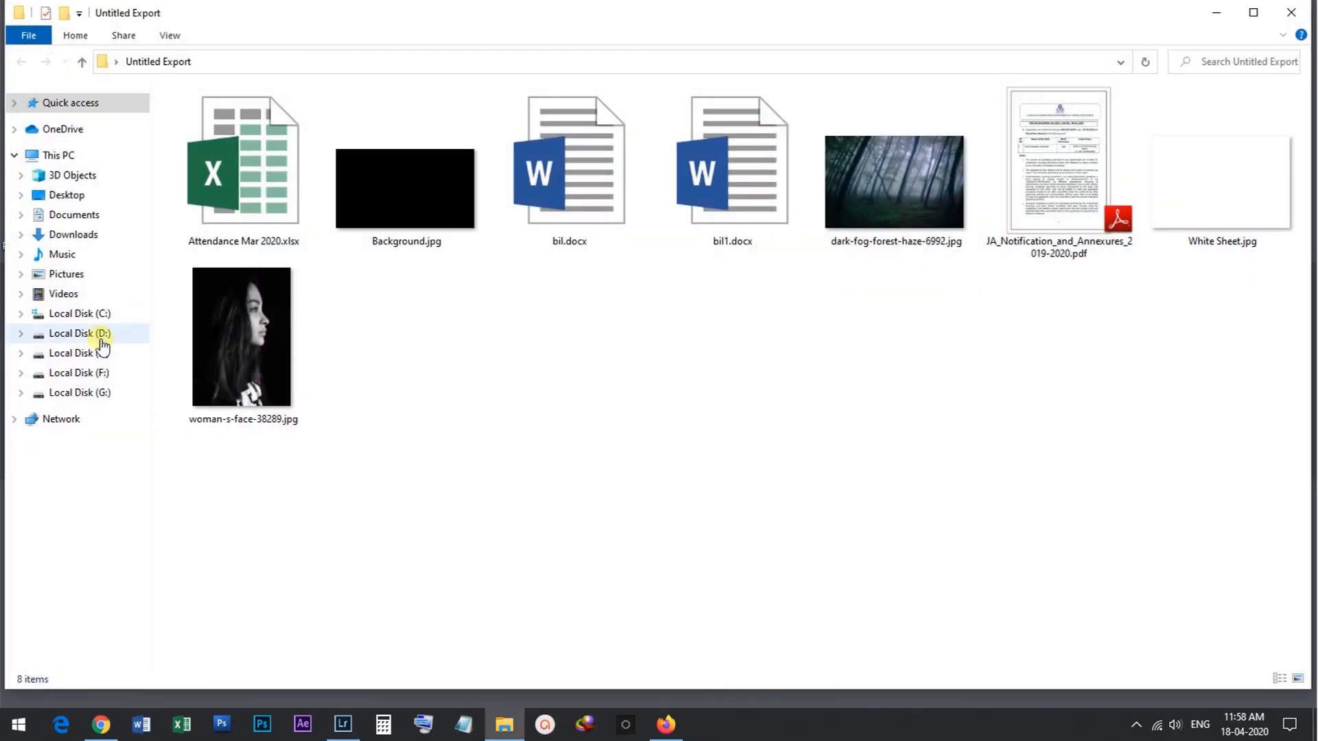
pyautogui.doubleClick(878, 198)
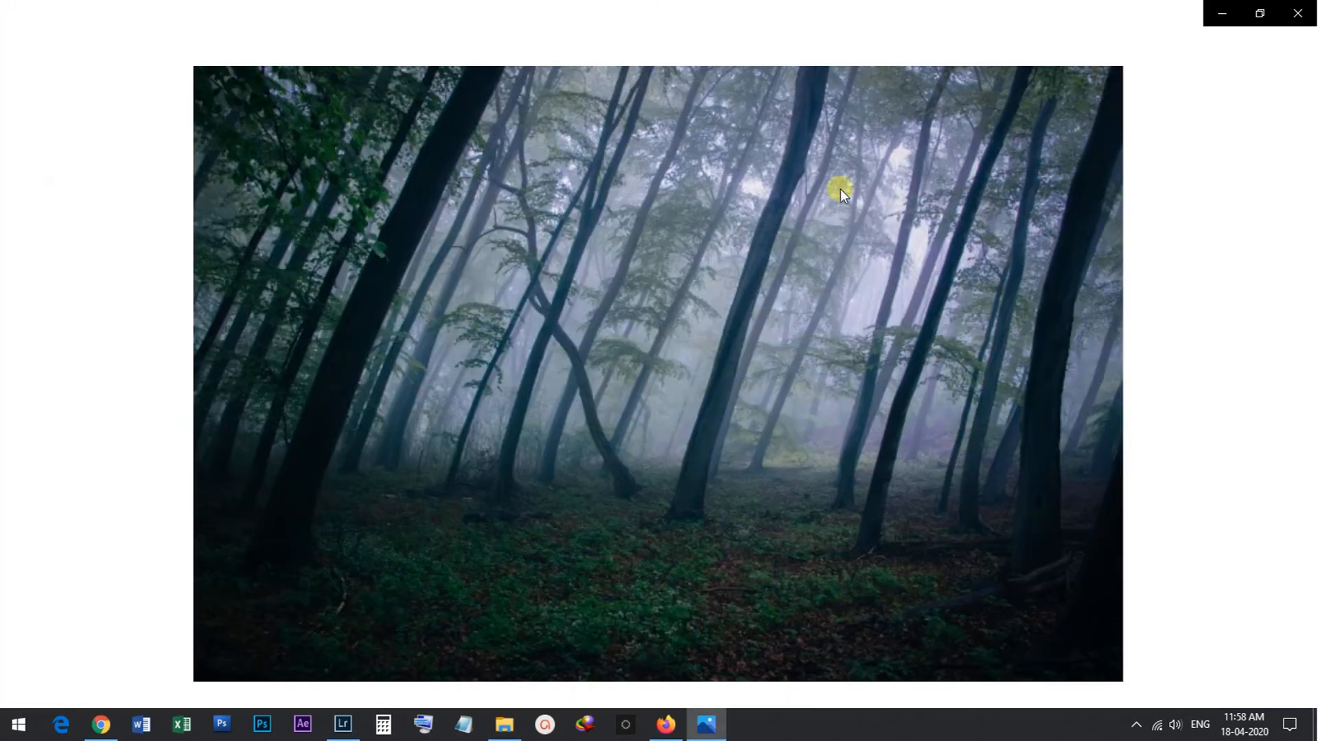
# Close the forest image, switch to Lightroom and export the fern leaves photo as JPEG into the Desktop's Untitled Export subfolder
pyautogui.click(1297, 13)
pyautogui.click(687, 387)
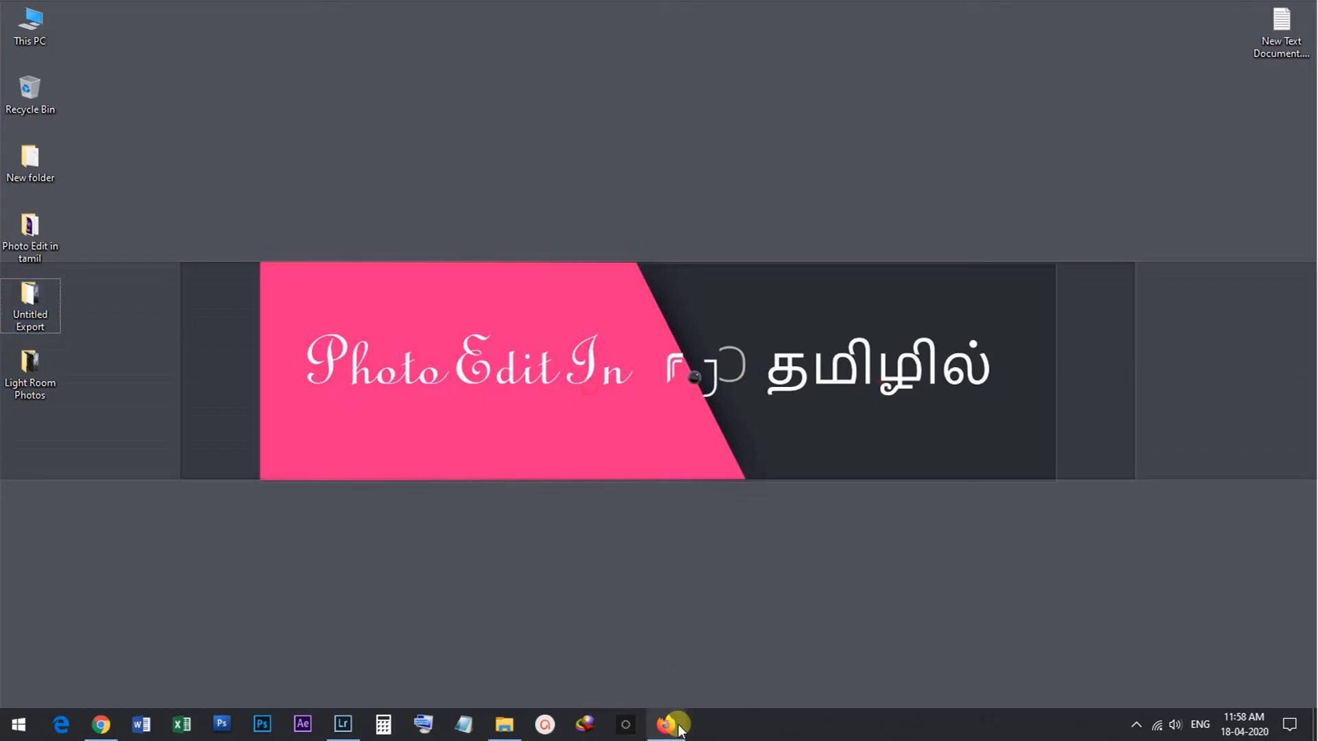
pyautogui.click(332, 729)
pyautogui.click(282, 648)
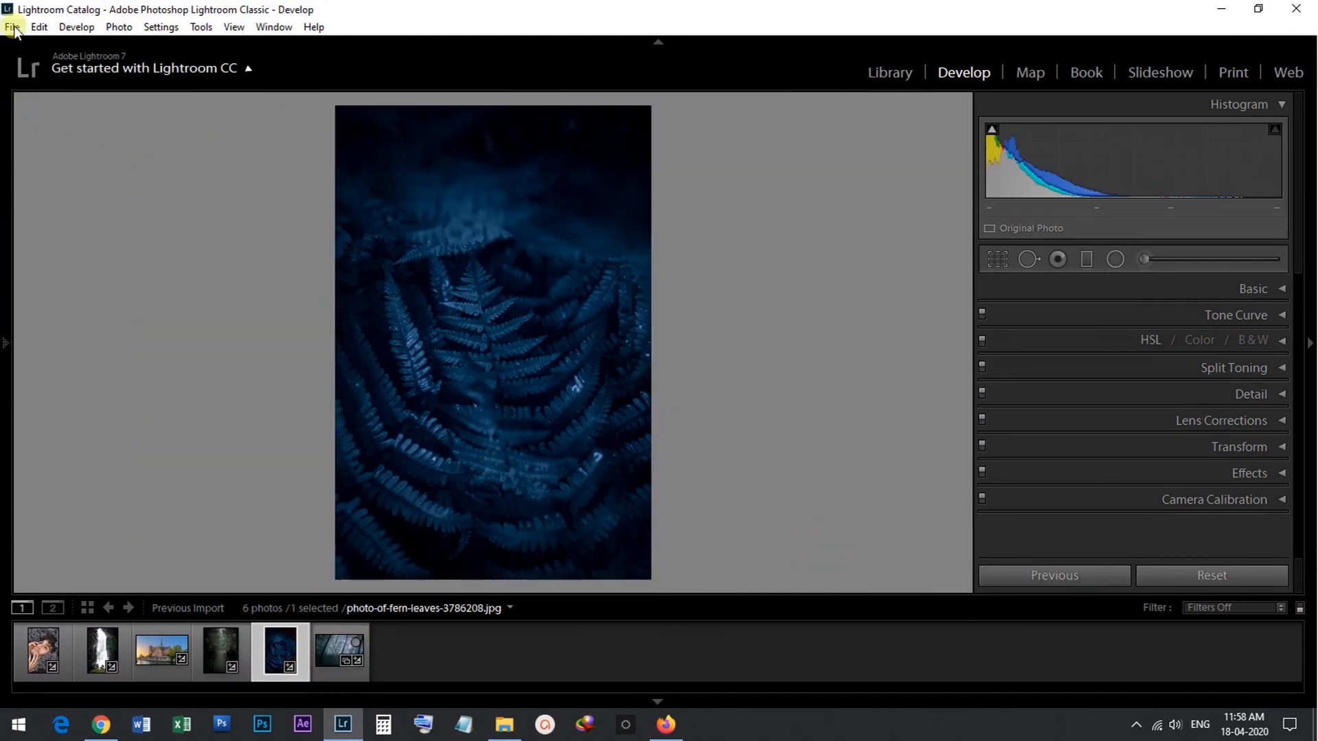
pyautogui.click(13, 26)
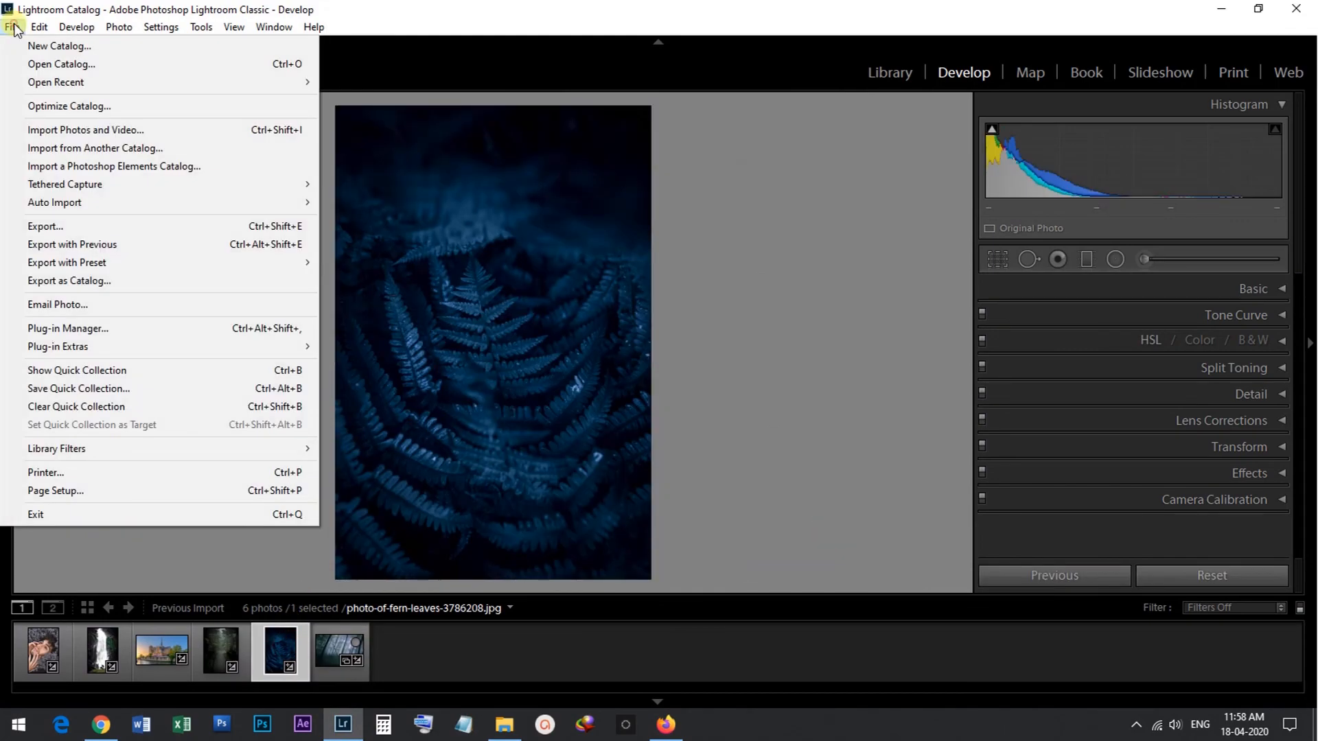
pyautogui.click(59, 227)
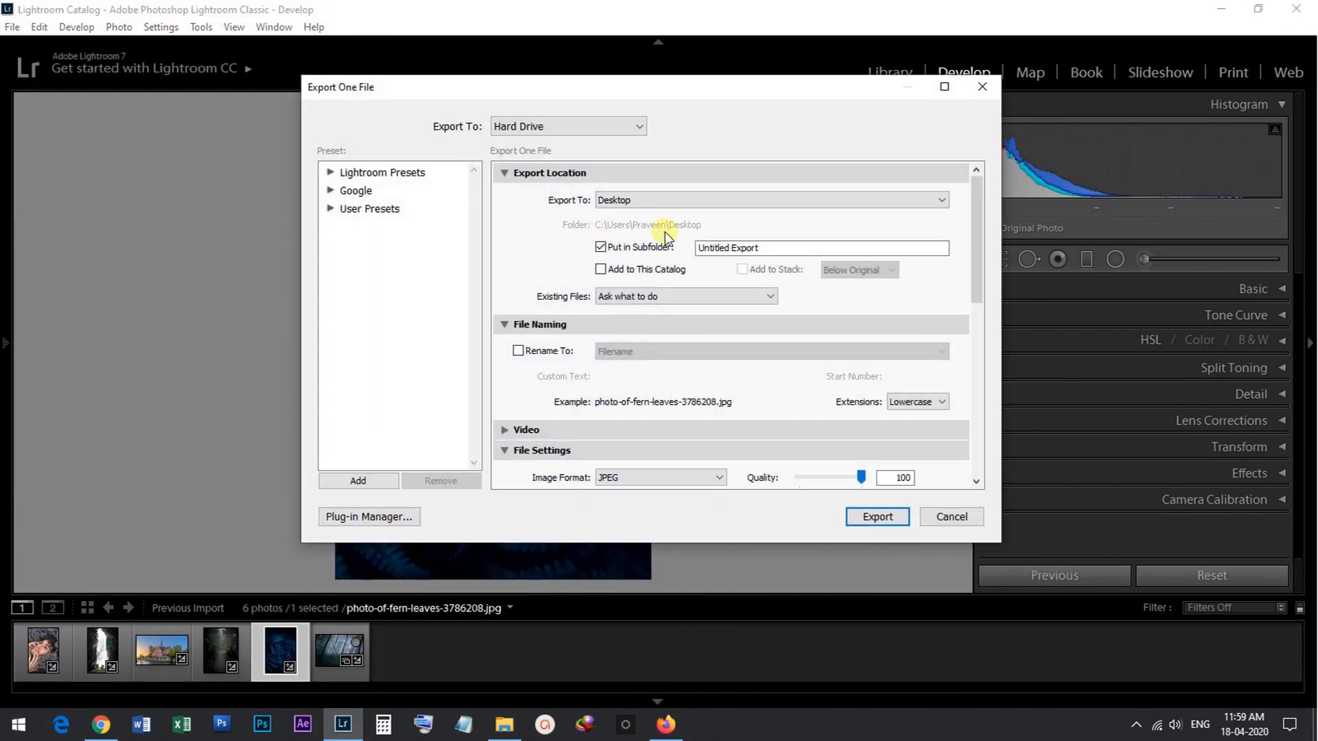
pyautogui.click(885, 516)
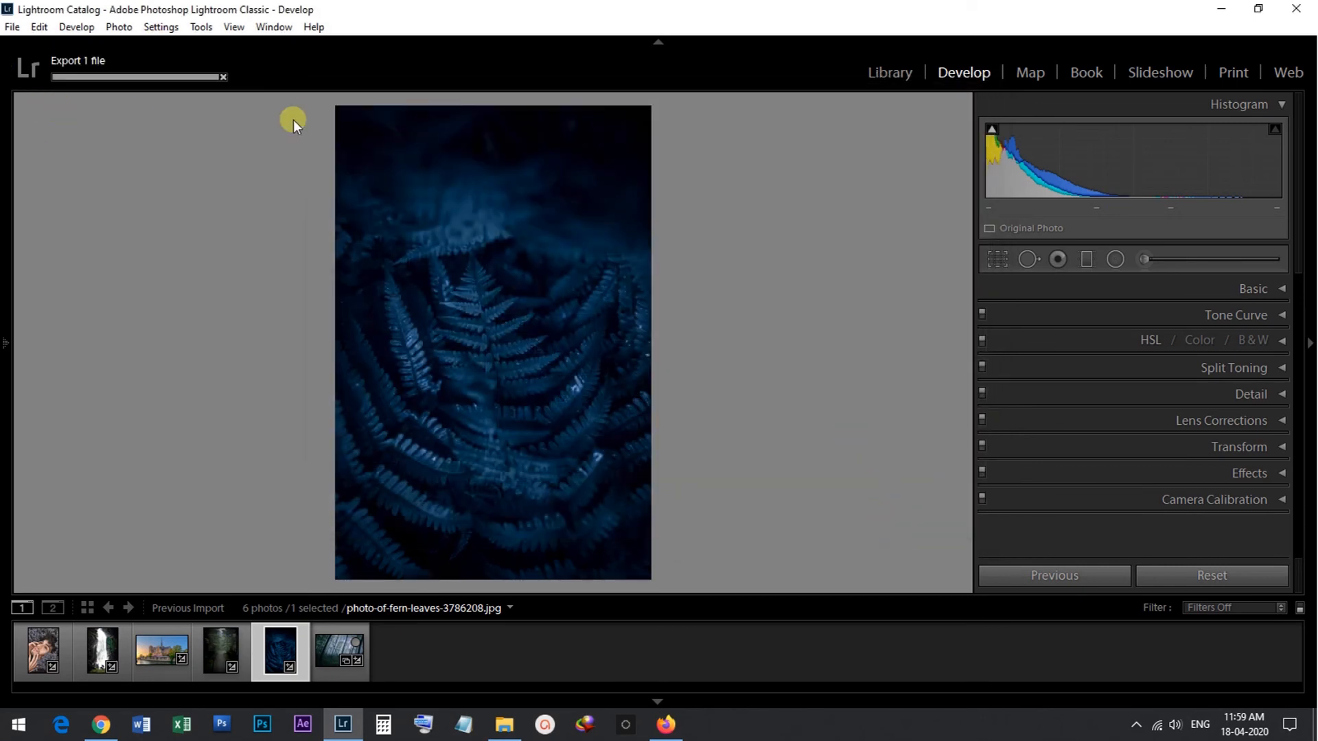
# Open the exported photo-of-fern-leaves-3786208.jpg from the Untitled Export folder, inspect it enlarged and close the viewer
pyautogui.press('super+d')
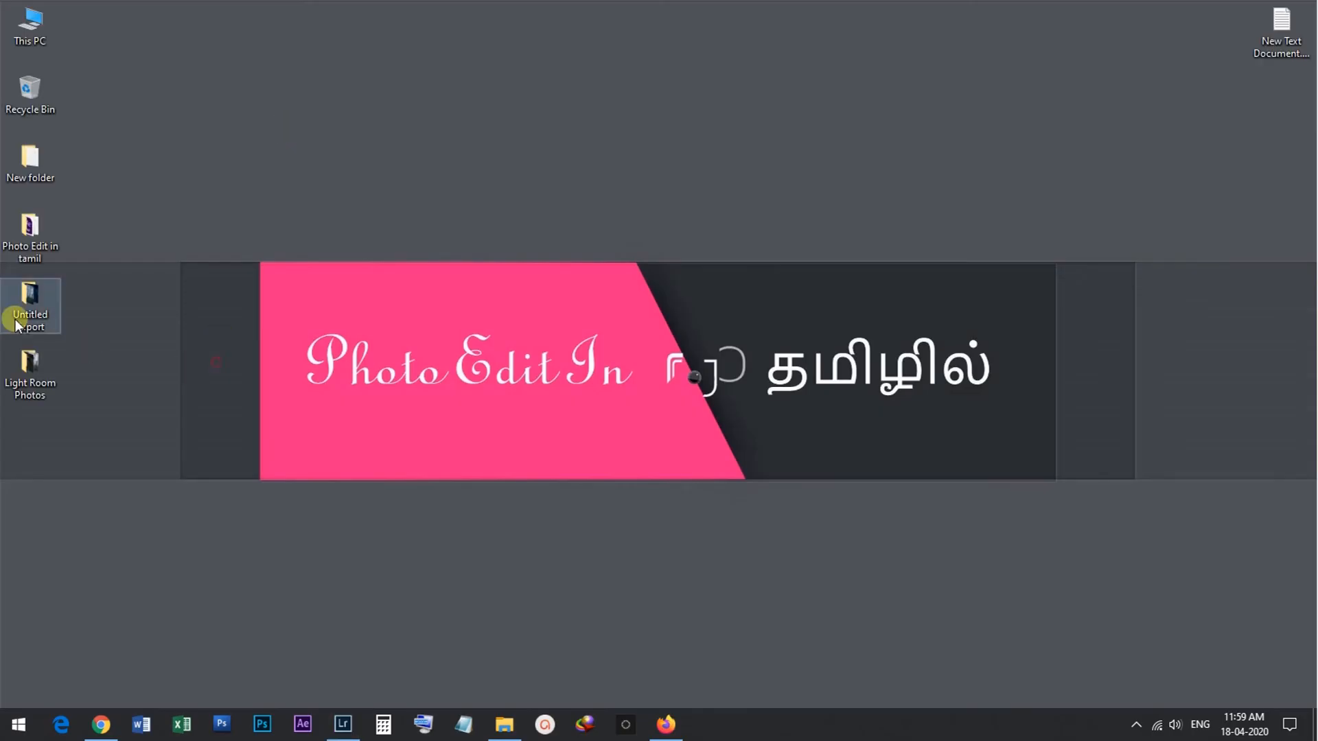
pyautogui.doubleClick(15, 318)
pyautogui.doubleClick(1262, 146)
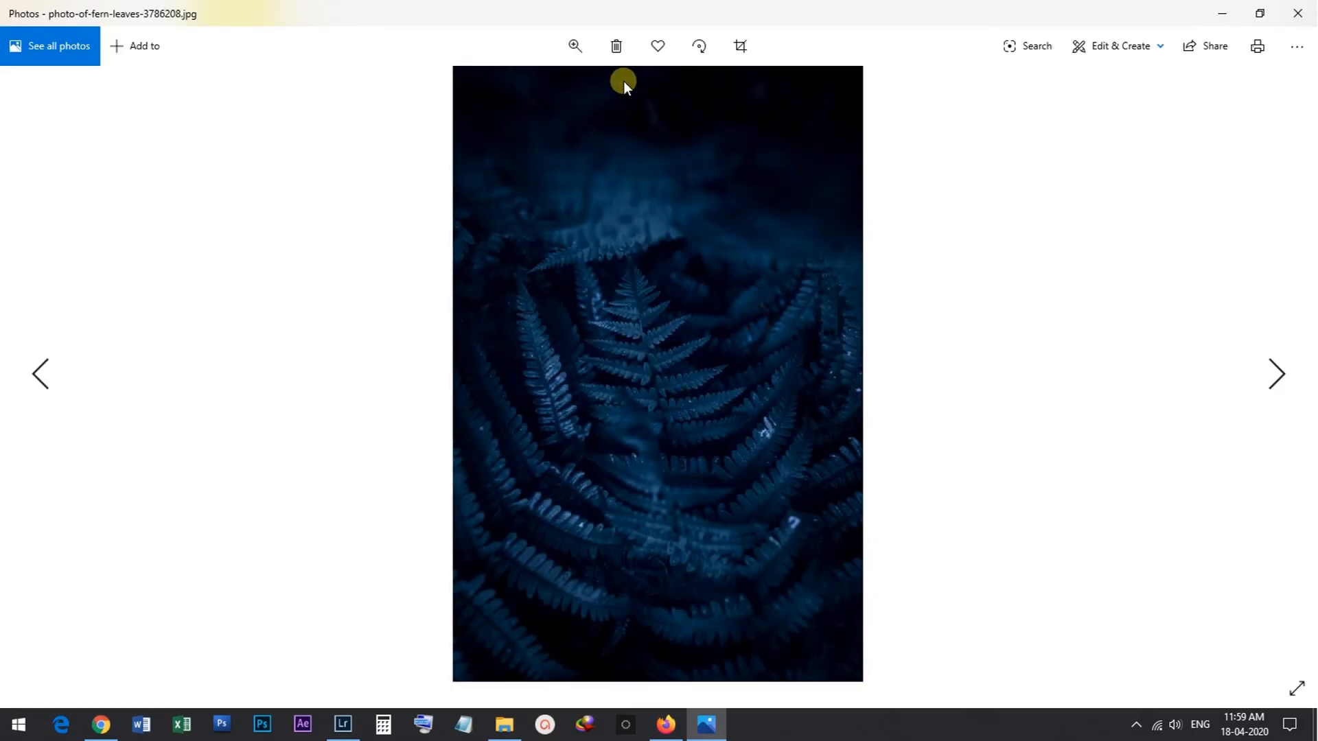
pyautogui.click(576, 50)
pyautogui.moveTo(499, 88); pyautogui.dragTo(493, 90)
pyautogui.click(1301, 12)
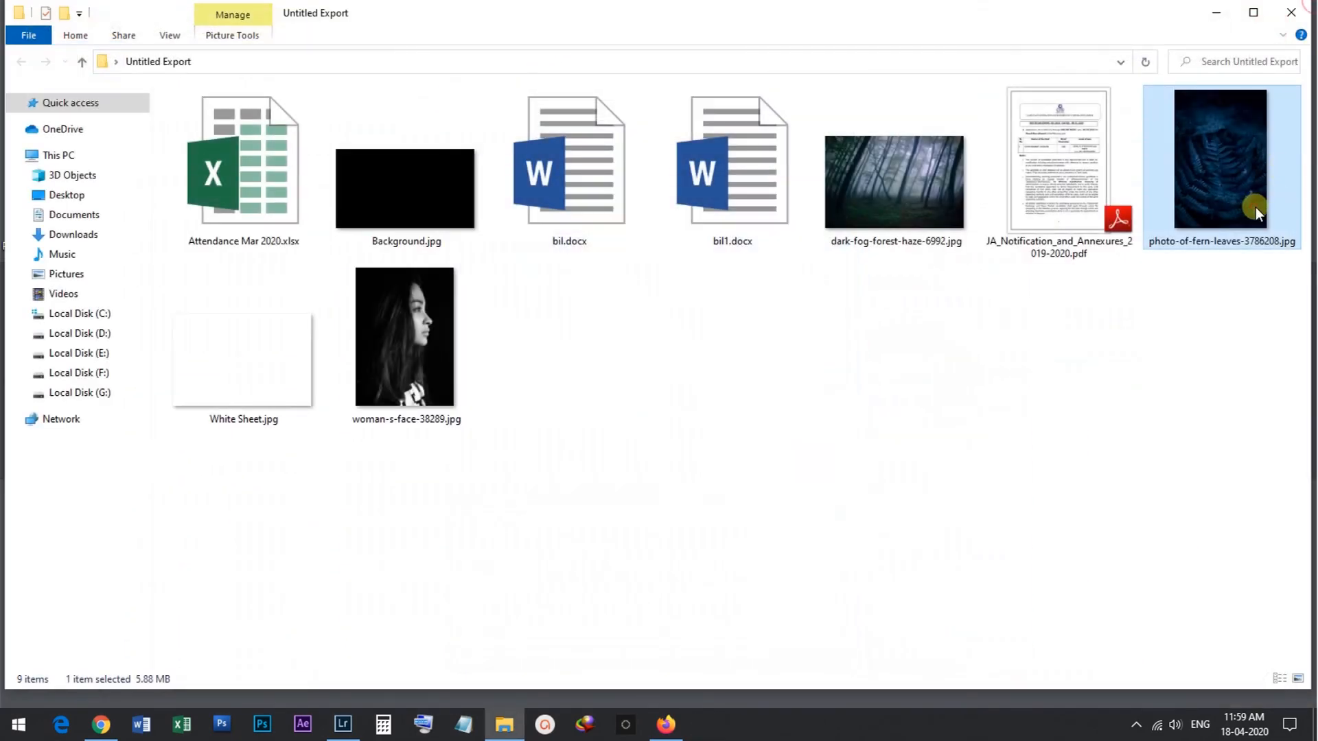
# Compare the exported fern photo's file size with that of the original in the Light Room Photos folder using their file properties
pyautogui.hotkey('alt', 'Return')
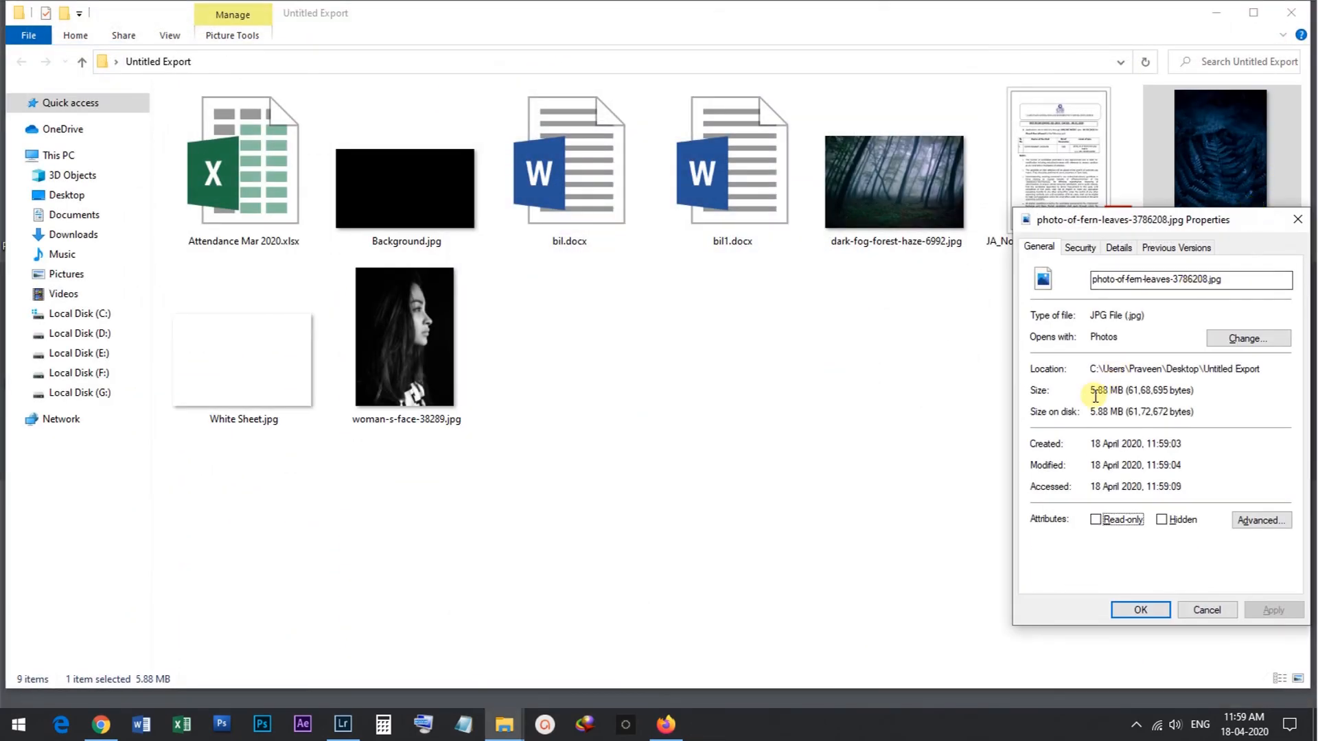
pyautogui.click(1296, 219)
pyautogui.click(711, 472)
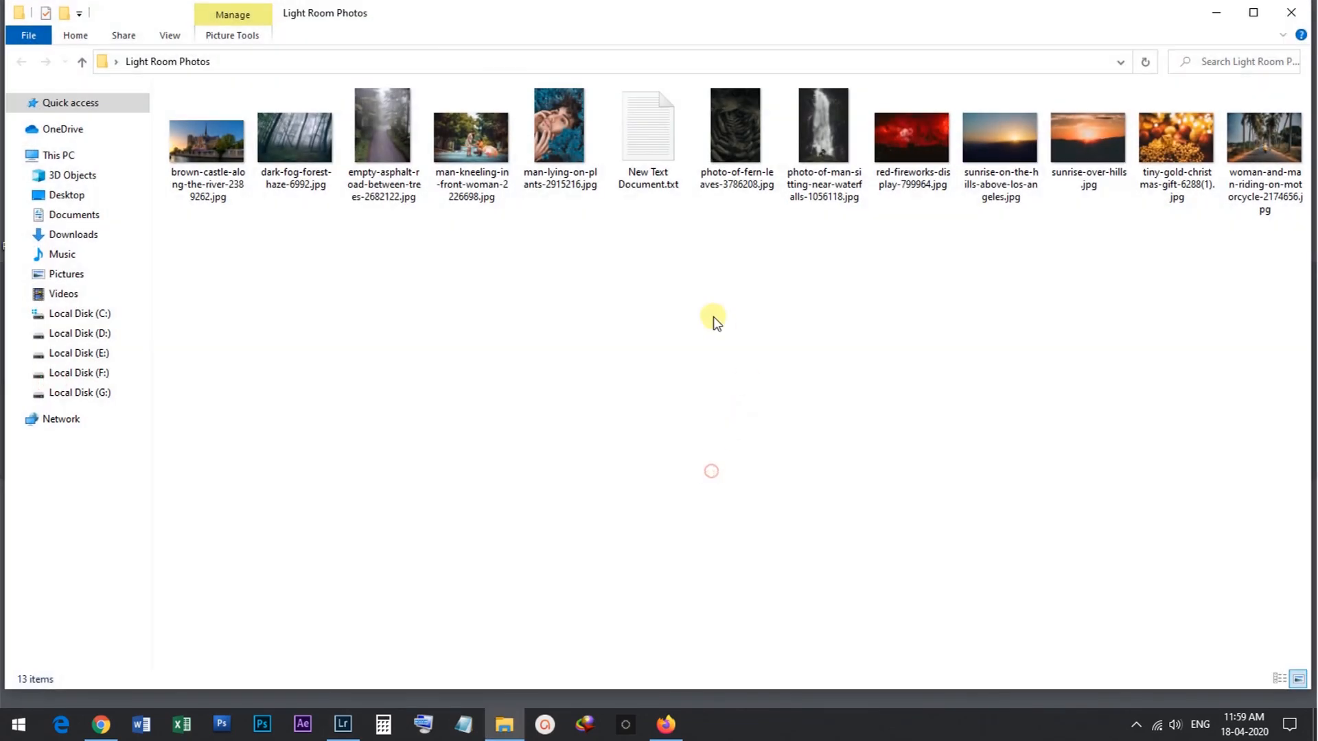
pyautogui.click(725, 143)
pyautogui.hotkey('alt', 'Return')
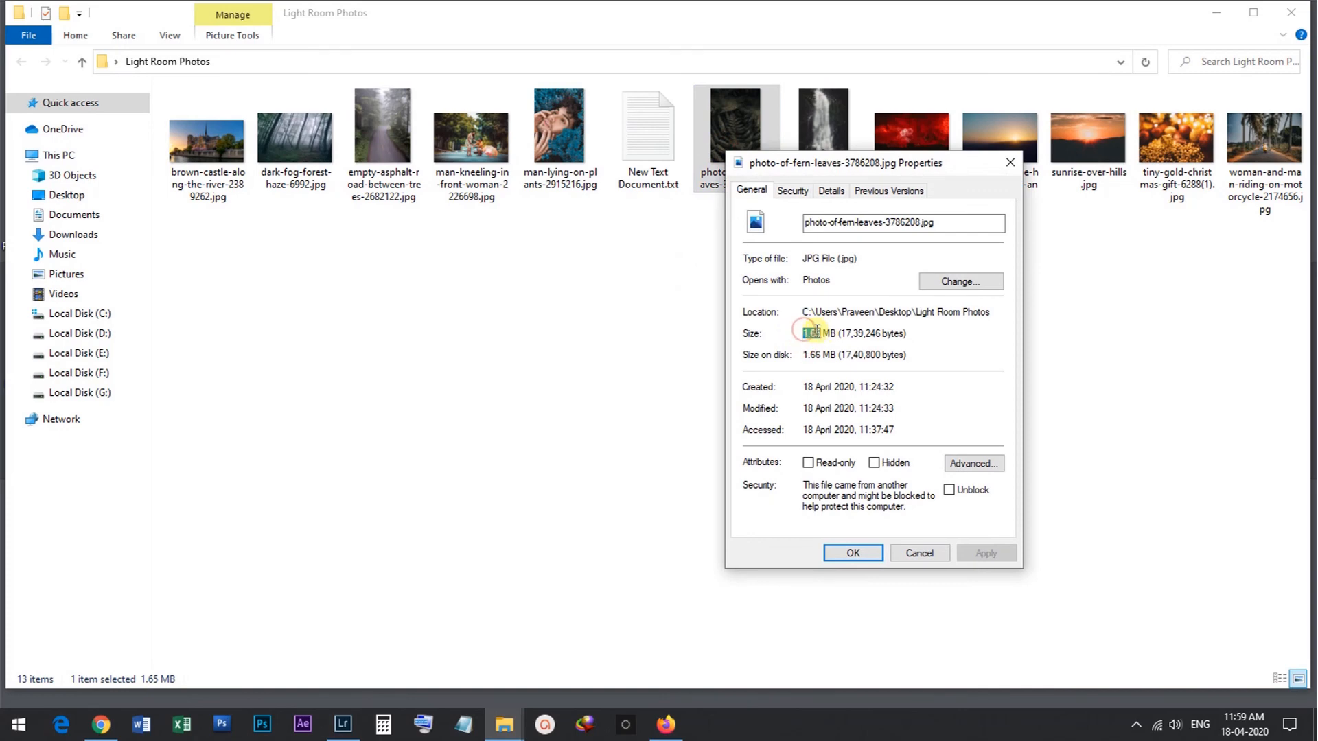
pyautogui.moveTo(803, 334); pyautogui.dragTo(834, 331)
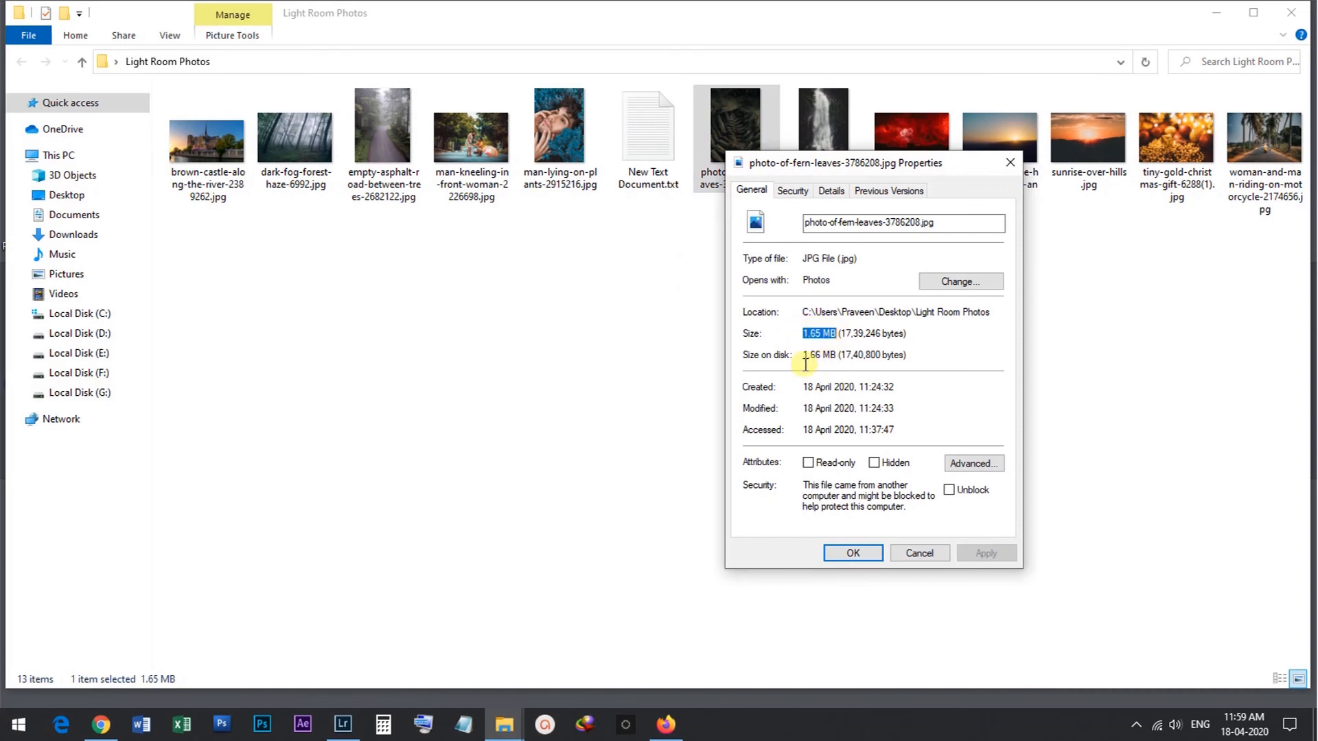
pyautogui.click(1010, 163)
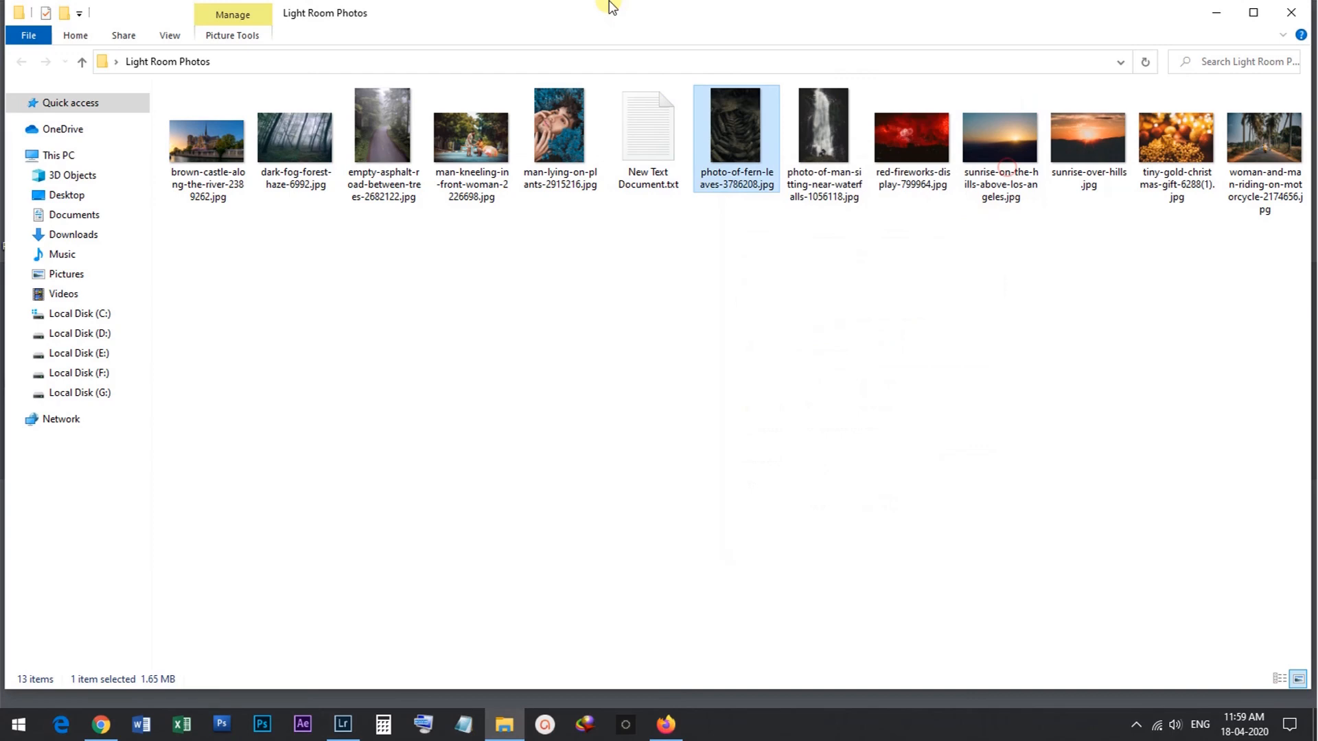
pyautogui.click(1288, 16)
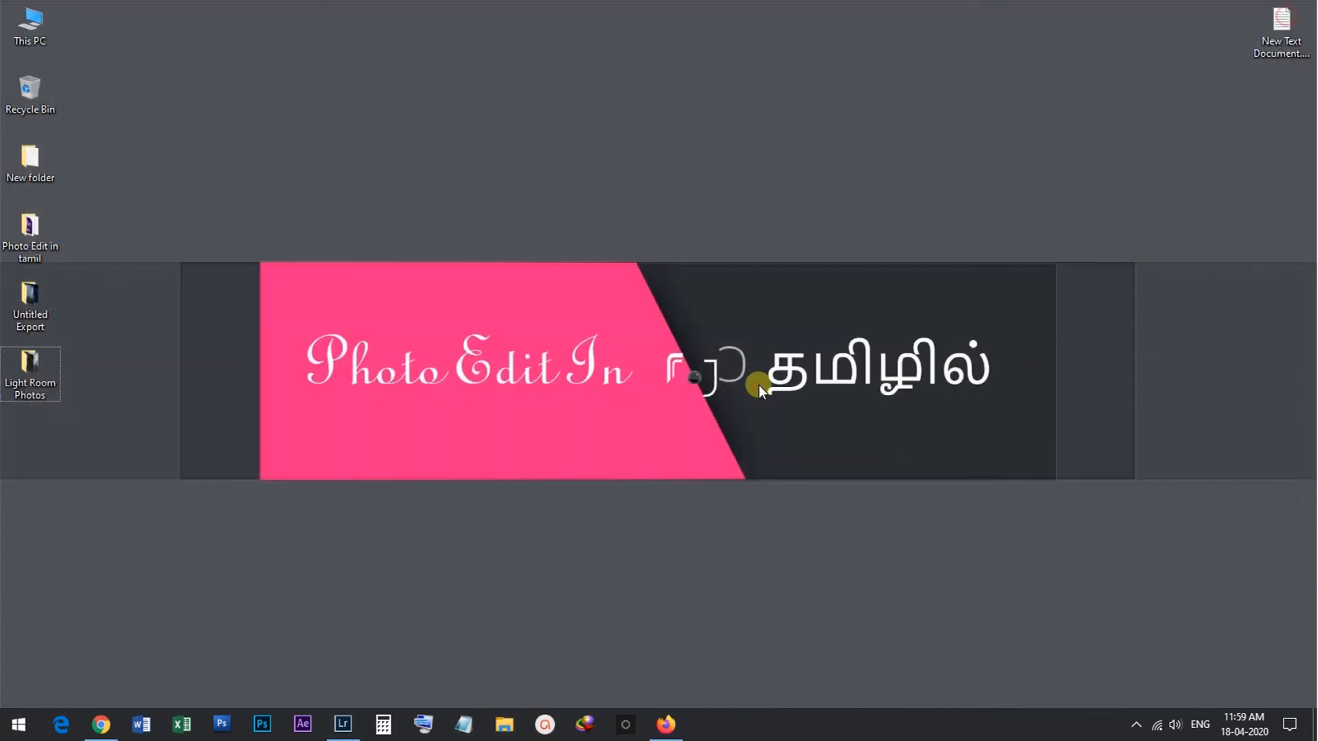